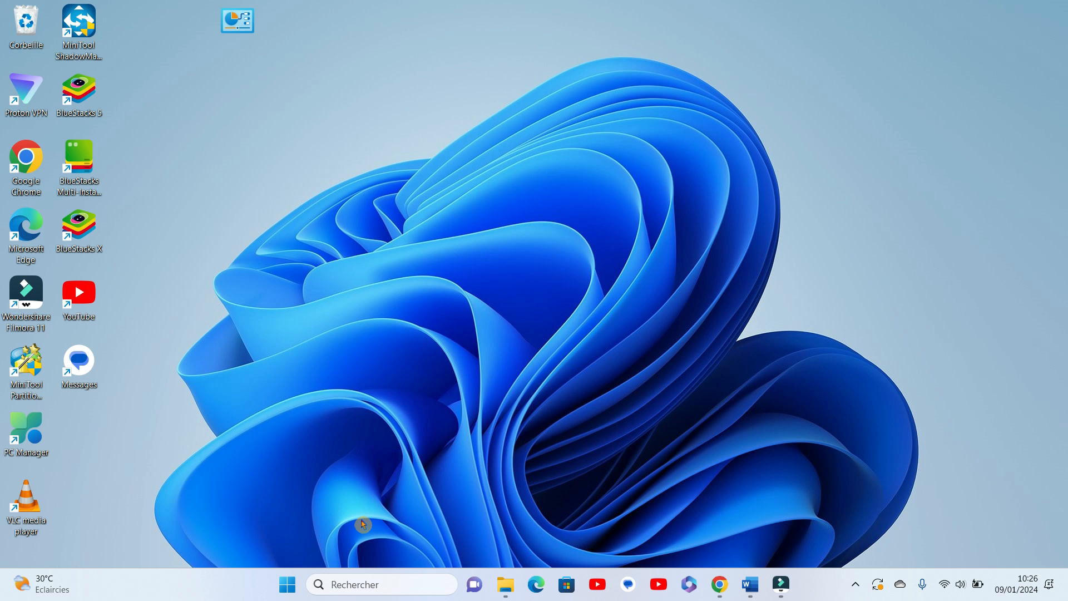
Step: Open the Word outline on installing Google Drive and review its title, the five steps to cover and the download link
{"action": "left_click", "coordinate": [757, 592]}
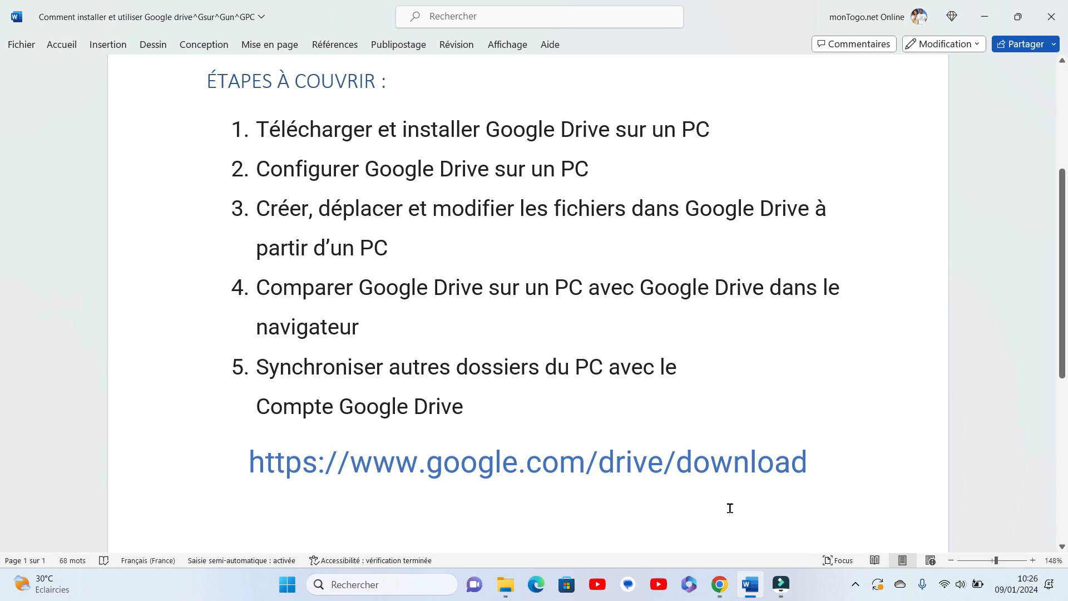
{"action": "scroll", "coordinate": [732, 430], "scroll_direction": "up", "scroll_amount": 2}
{"action": "scroll", "coordinate": [732, 430], "scroll_direction": "up", "scroll_amount": 3}
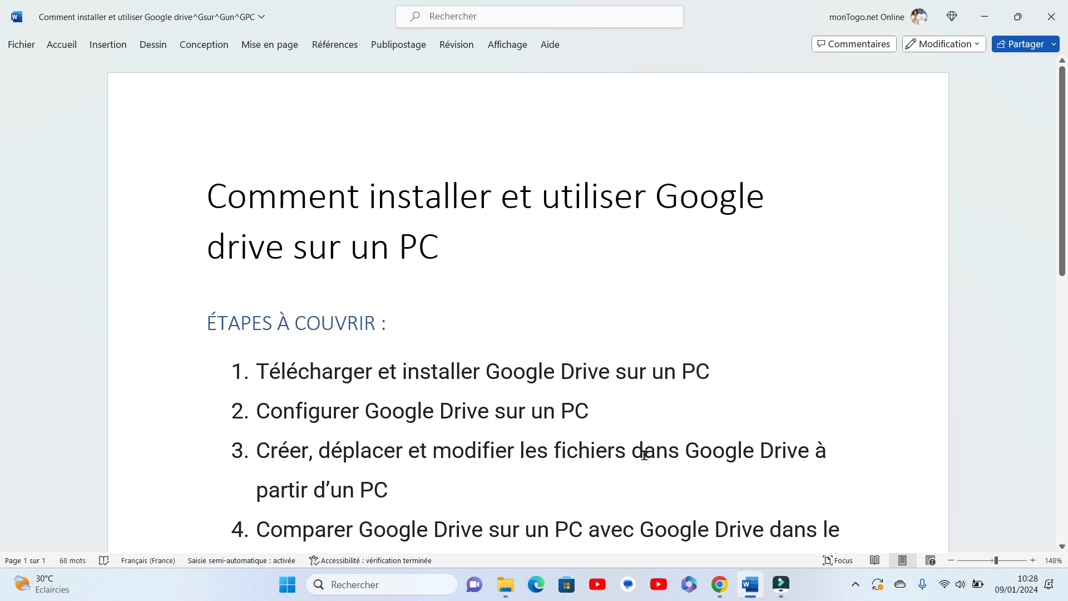
{"action": "scroll", "coordinate": [570, 468], "scroll_direction": "down", "scroll_amount": 1}
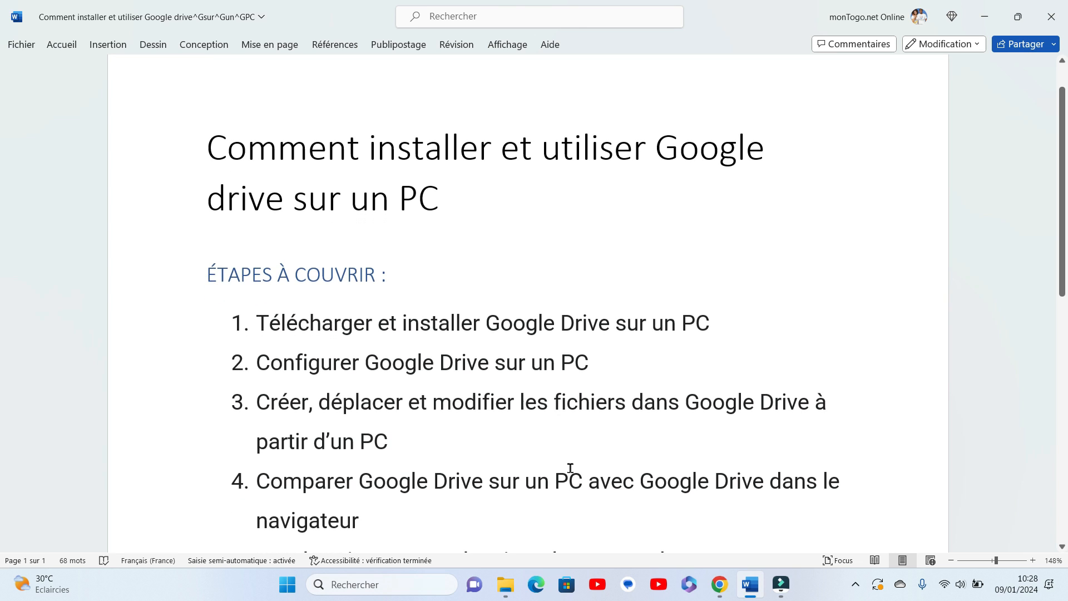
{"action": "scroll", "coordinate": [570, 468], "scroll_direction": "down", "scroll_amount": 1}
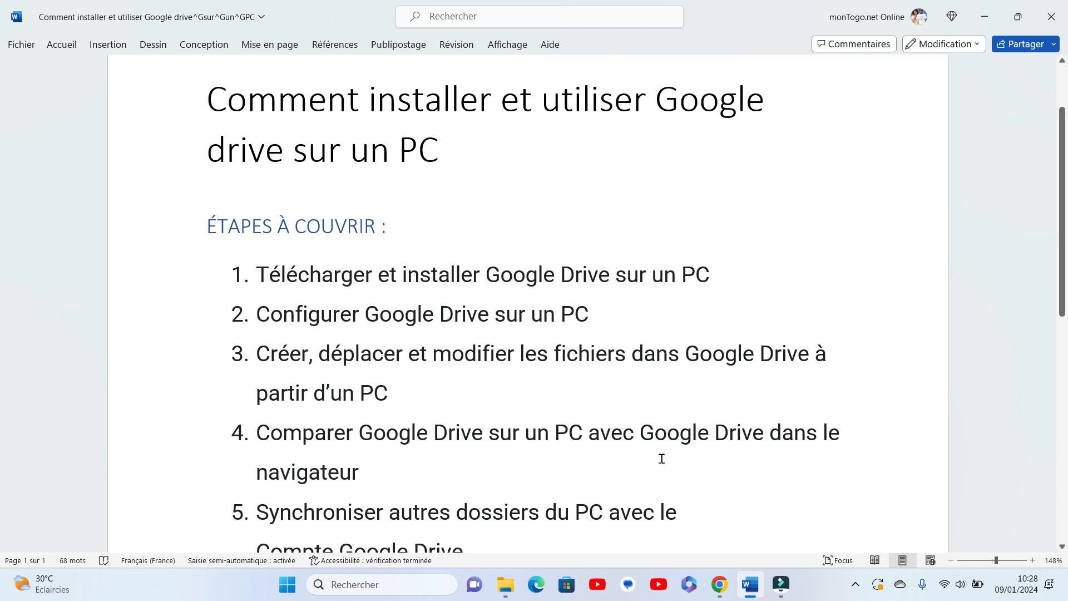
{"action": "scroll", "coordinate": [661, 459], "scroll_direction": "down", "scroll_amount": 1}
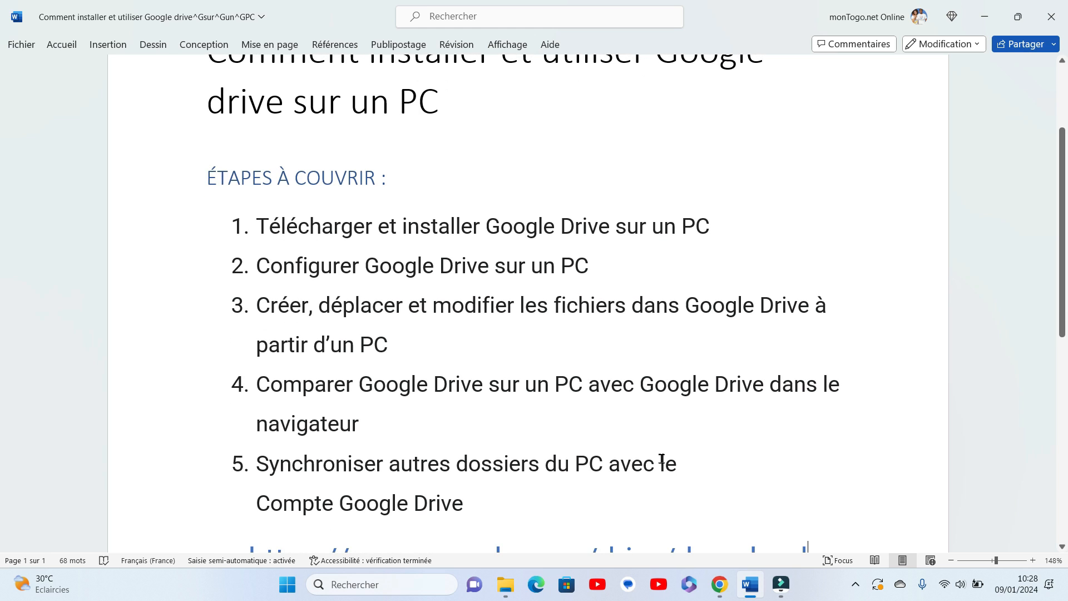
{"action": "scroll", "coordinate": [702, 434], "scroll_direction": "down", "scroll_amount": 1}
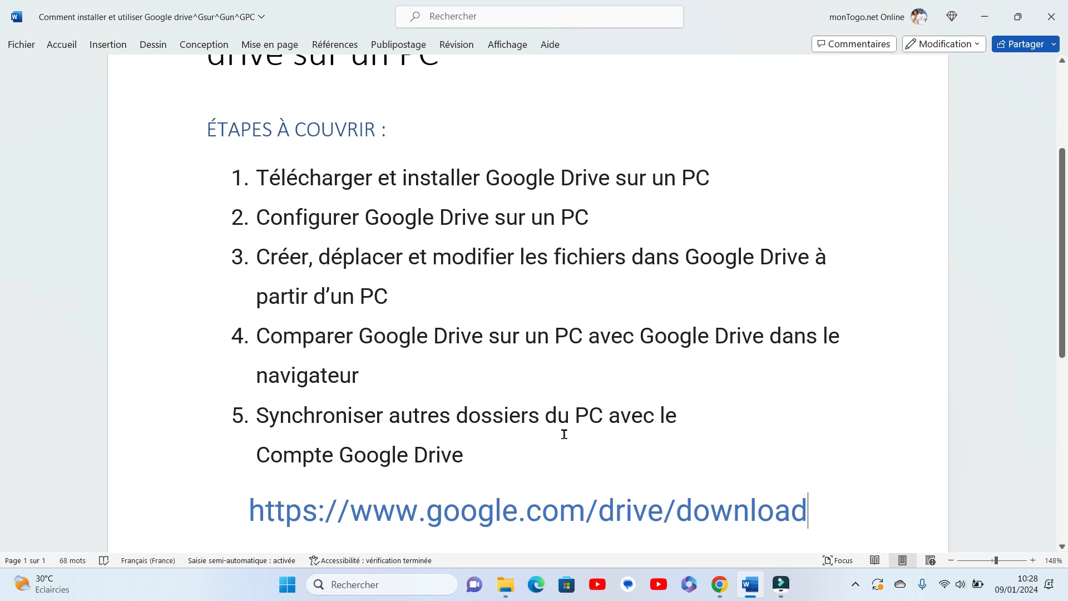
{"action": "scroll", "coordinate": [564, 434], "scroll_direction": "down", "scroll_amount": 1}
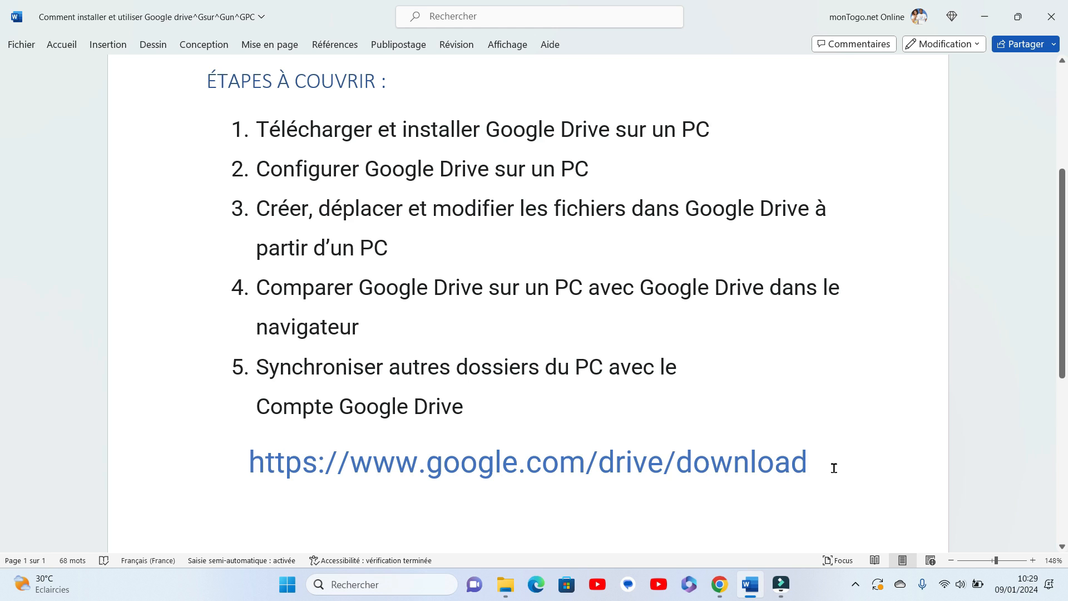
{"action": "left_click_drag", "start_coordinate": [834, 467], "coordinate": [255, 467]}
{"action": "key", "text": "ctrl+c"}
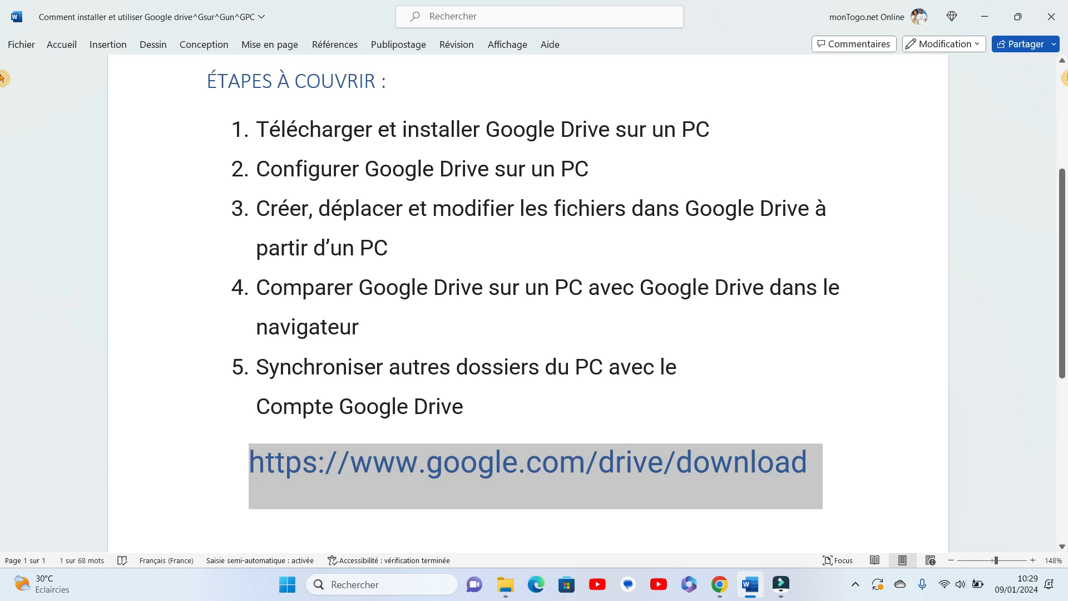
{"action": "left_click", "coordinate": [982, 22]}
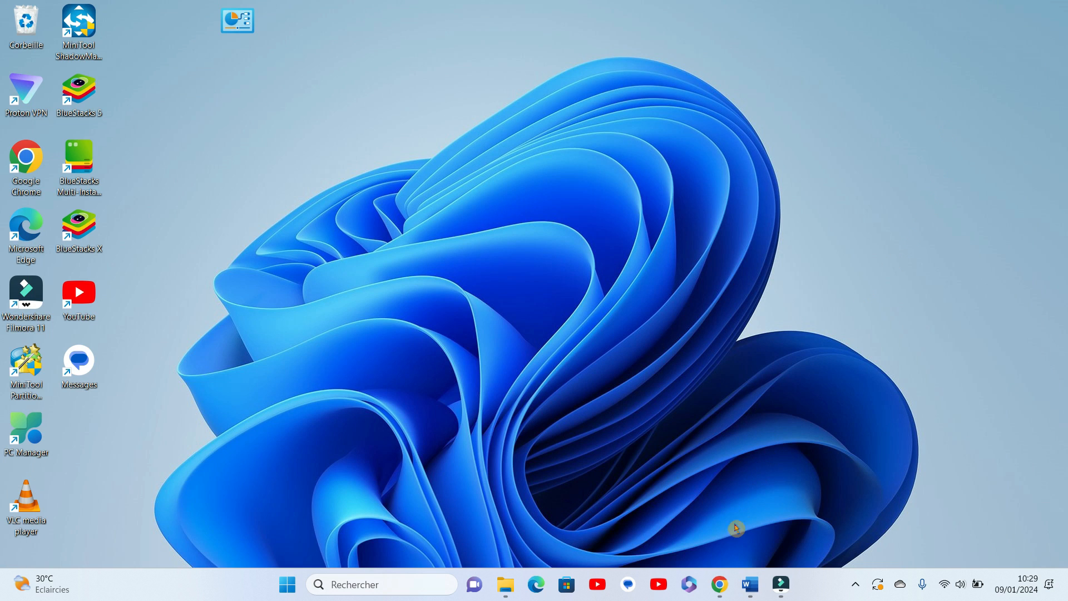
{"action": "mouse_move", "coordinate": [714, 596]}
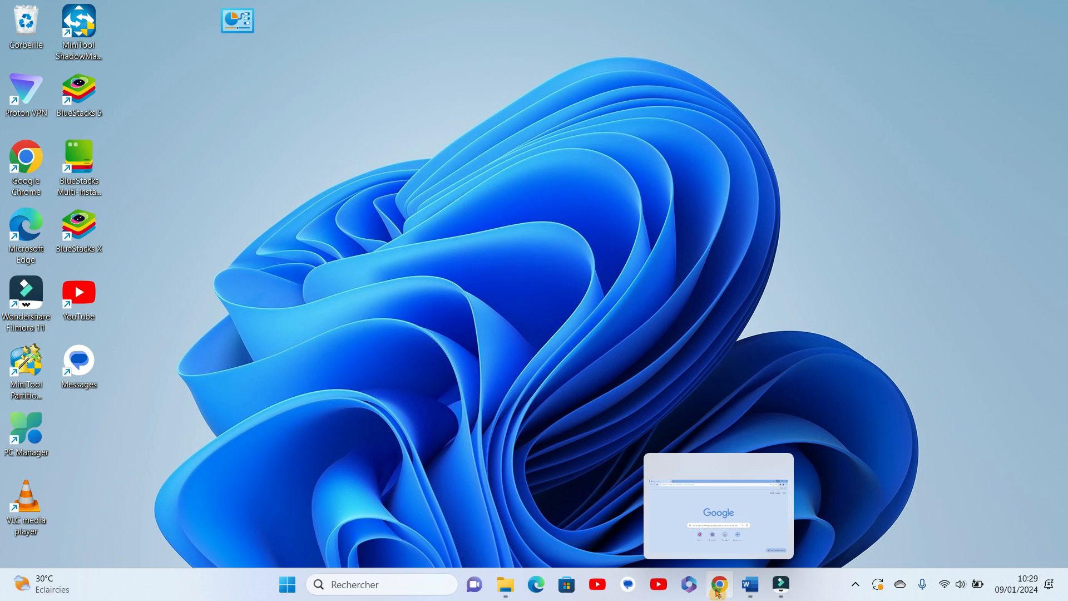
{"action": "left_click", "coordinate": [717, 594]}
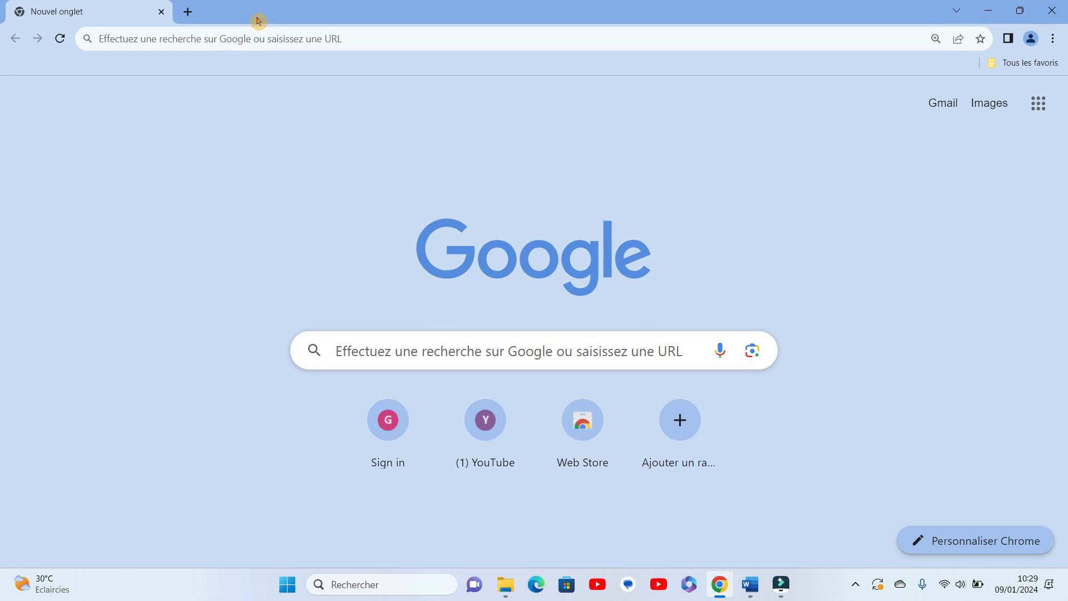
{"action": "left_click", "coordinate": [252, 39]}
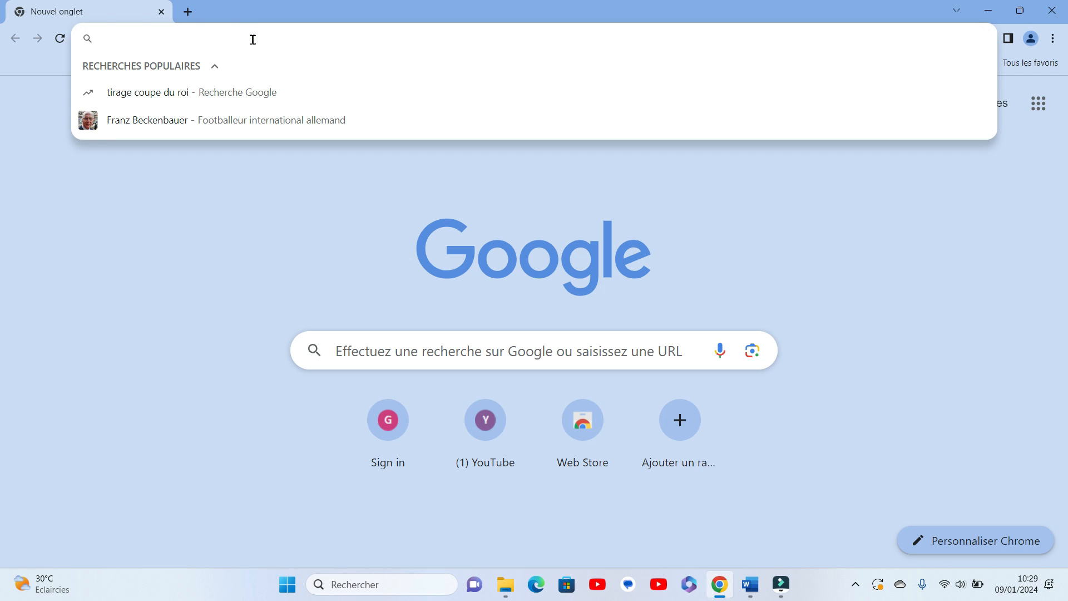
{"action": "key", "text": "ctrl+v"}
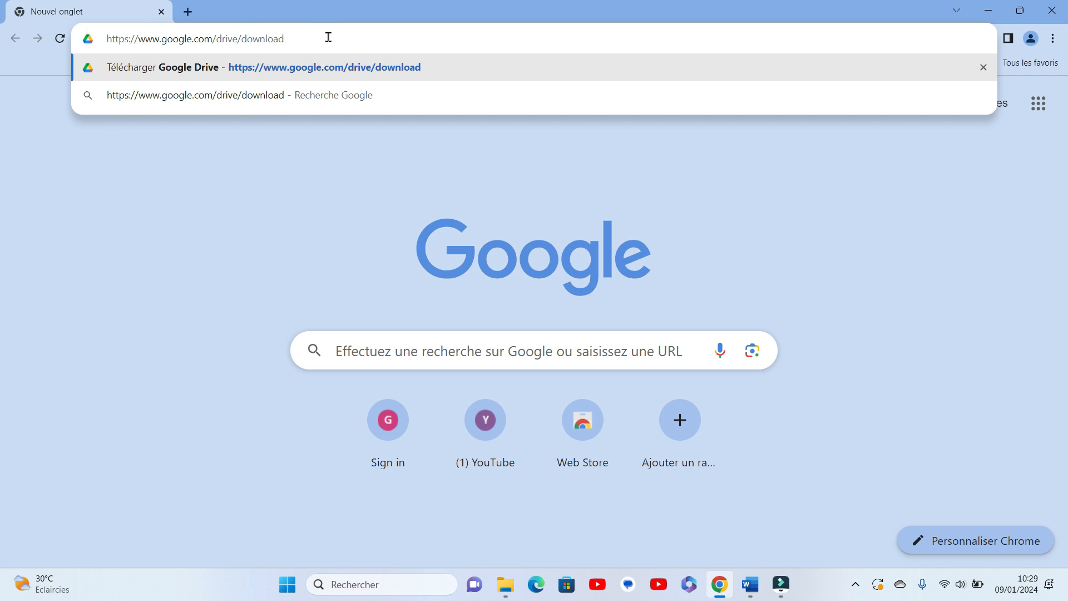
{"action": "key", "text": "Return"}
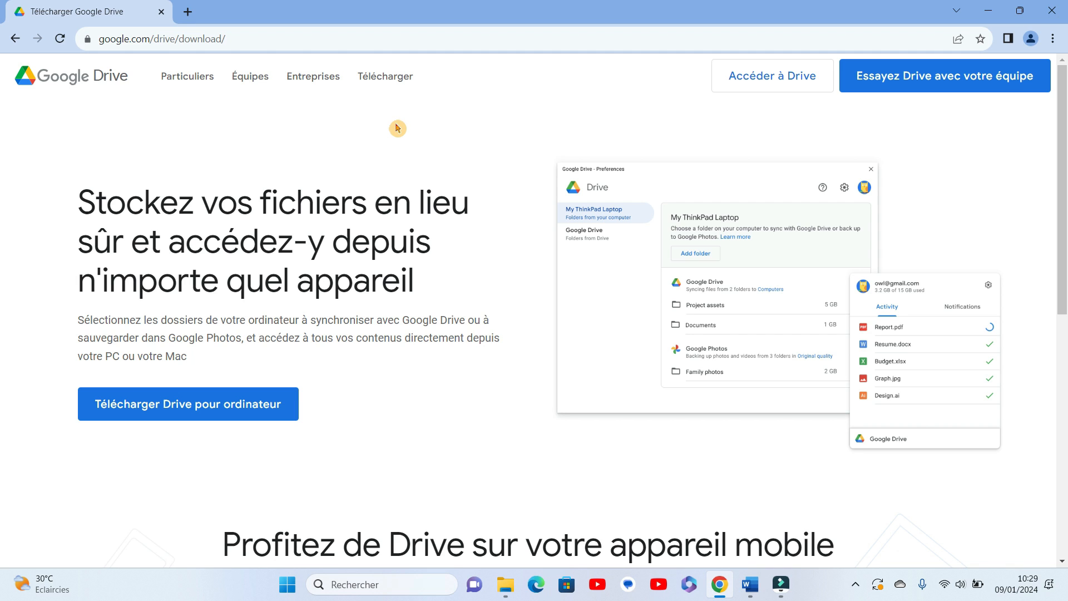
Step: Download the Drive for desktop installer from the page and display the progress of GoogleDriveSetup.exe
{"action": "scroll", "coordinate": [395, 131], "scroll_direction": "down", "scroll_amount": 2}
{"action": "scroll", "coordinate": [395, 131], "scroll_direction": "up", "scroll_amount": 2}
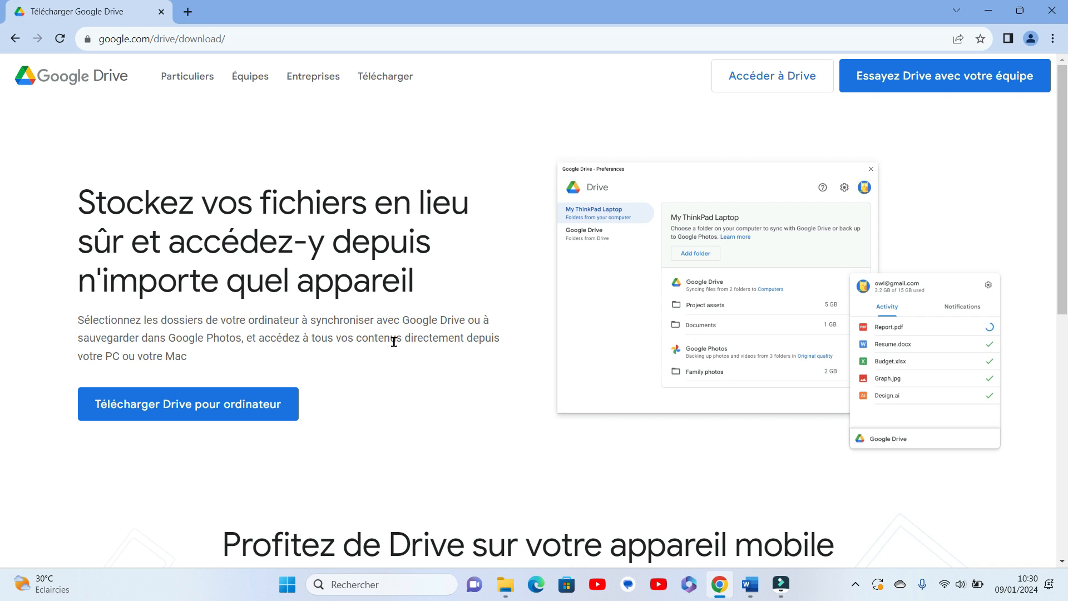
{"action": "left_click", "coordinate": [232, 407]}
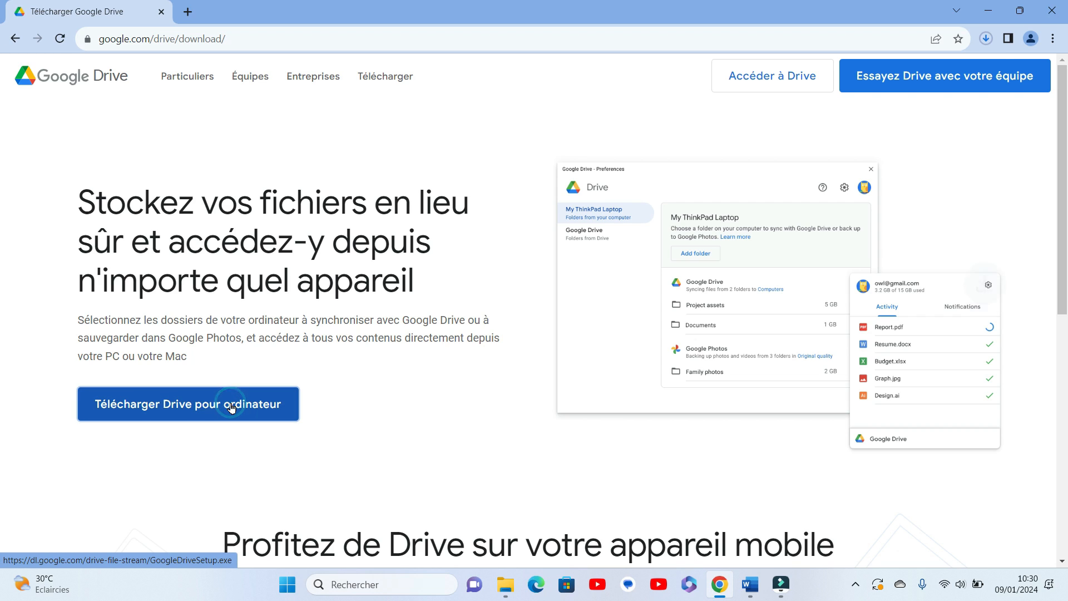
{"action": "left_click", "coordinate": [990, 40]}
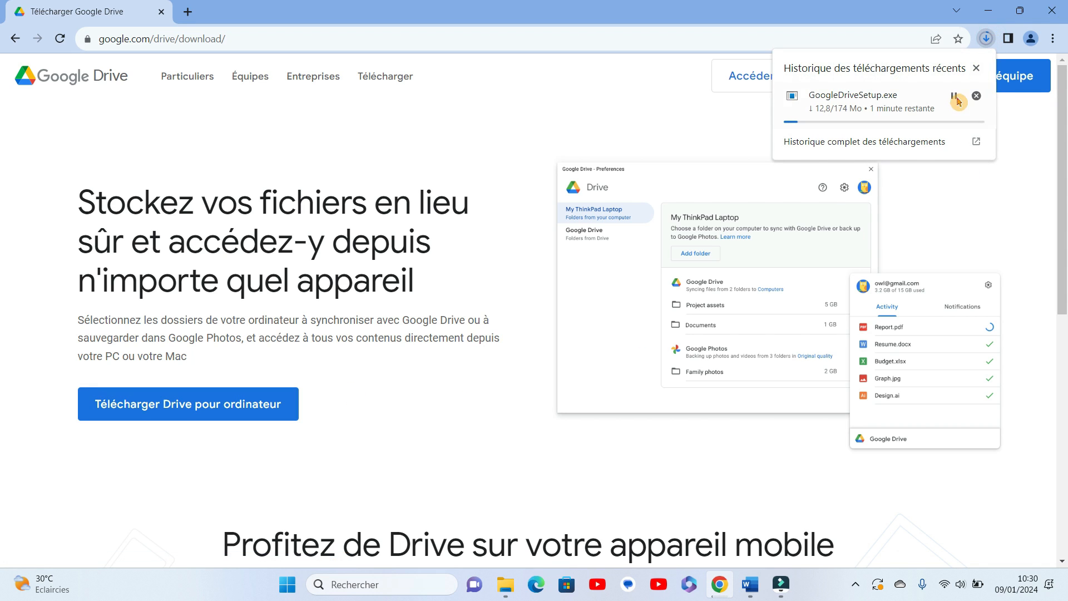
{"action": "mouse_move", "coordinate": [920, 125]}
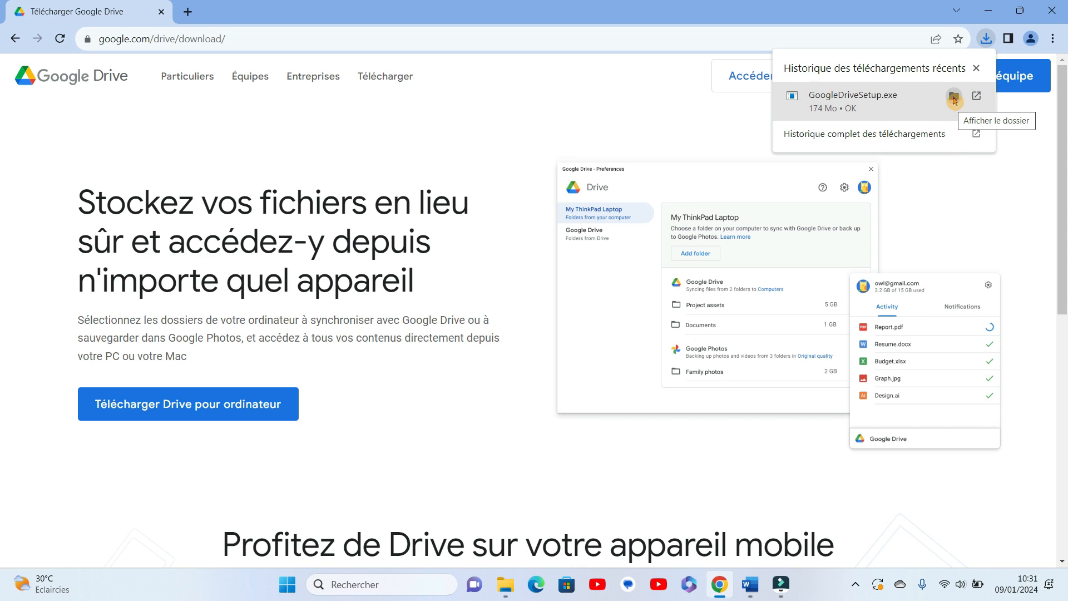
Step: Show the downloaded GoogleDriveSetup.exe in its folder, maximise that window and widen the folder tree
{"action": "left_click", "coordinate": [954, 99]}
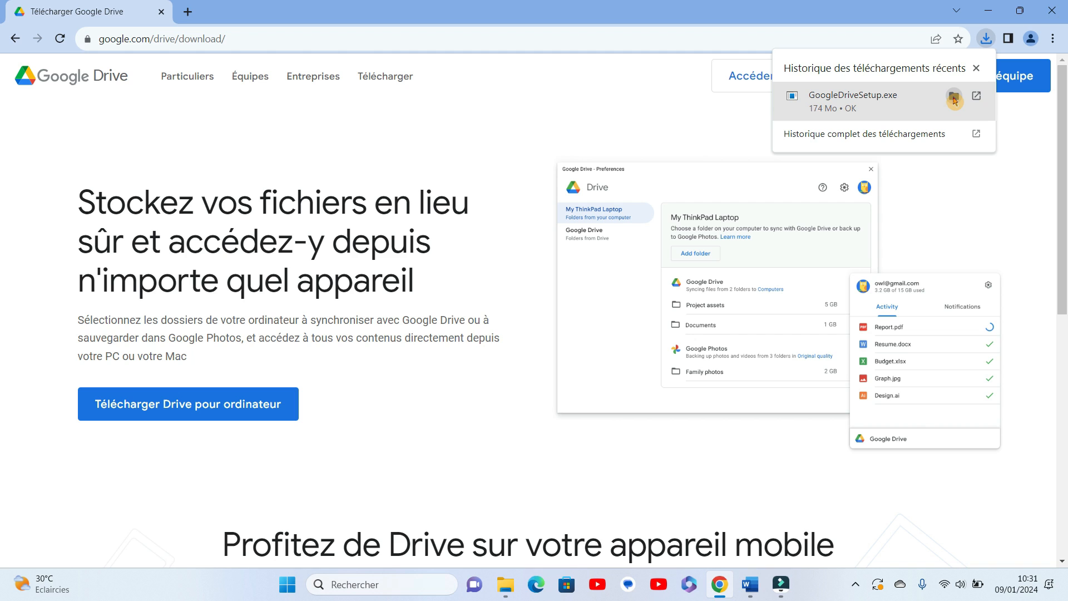
{"action": "left_click", "coordinate": [954, 99]}
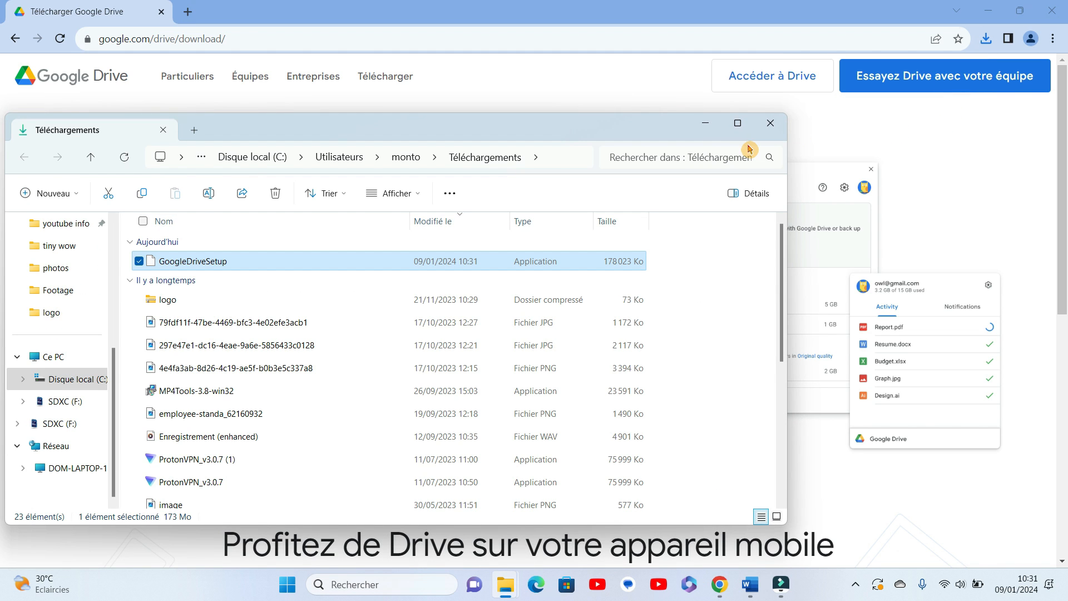
{"action": "left_click_drag", "start_coordinate": [528, 124], "coordinate": [766, 135]}
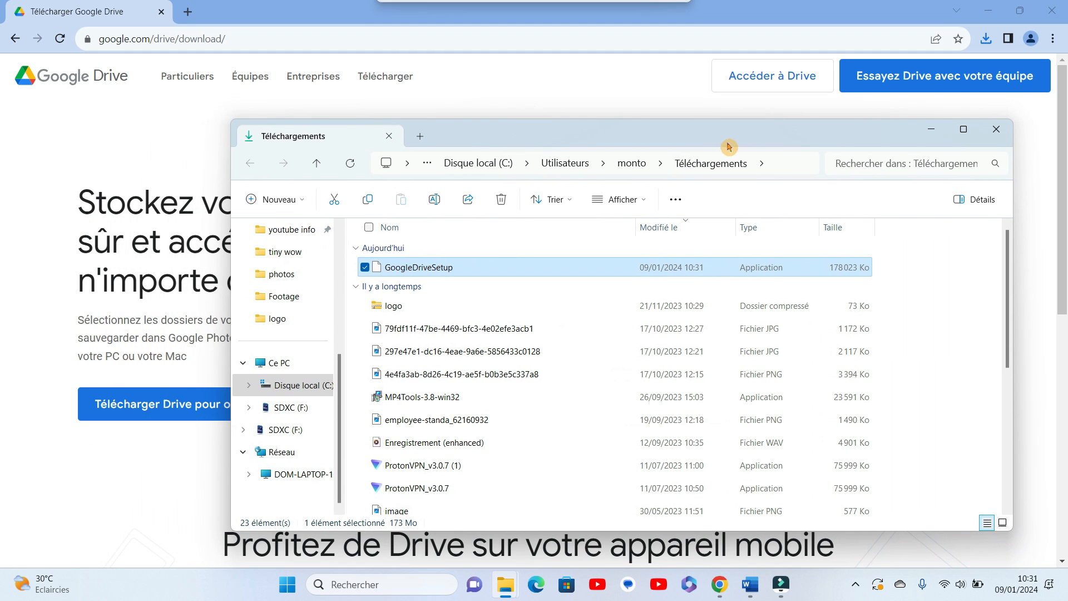
{"action": "left_click", "coordinate": [366, 268]}
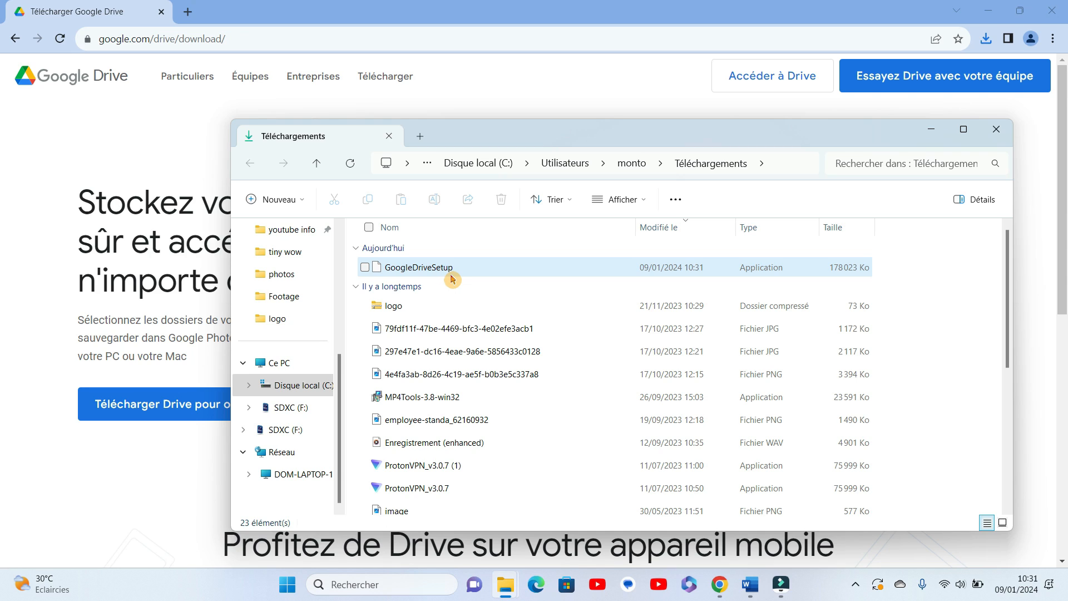
{"action": "left_click", "coordinate": [964, 132]}
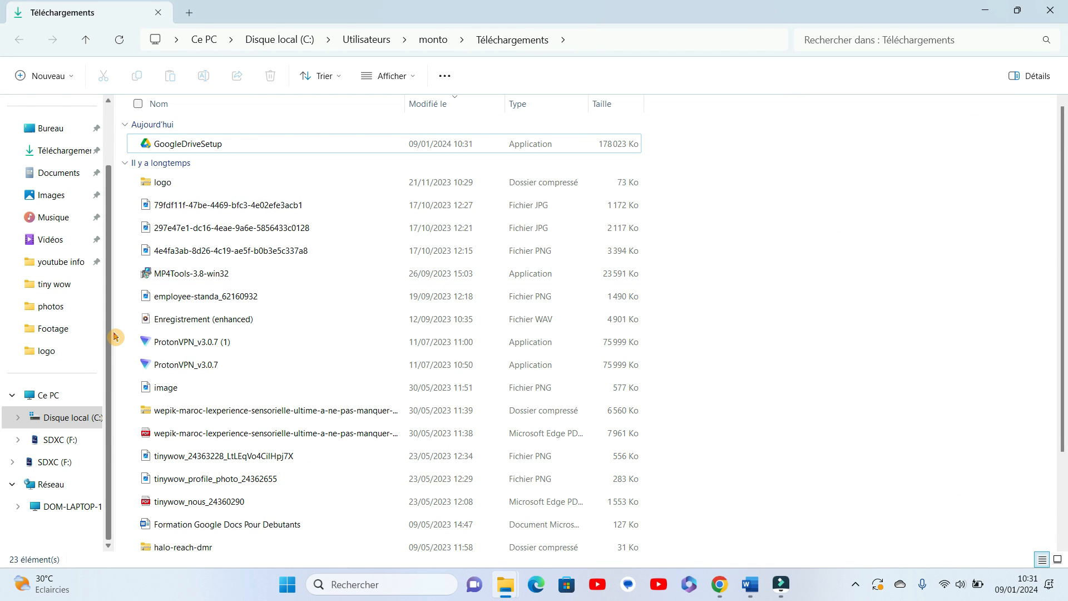
{"action": "left_click_drag", "start_coordinate": [165, 332], "coordinate": [225, 332]}
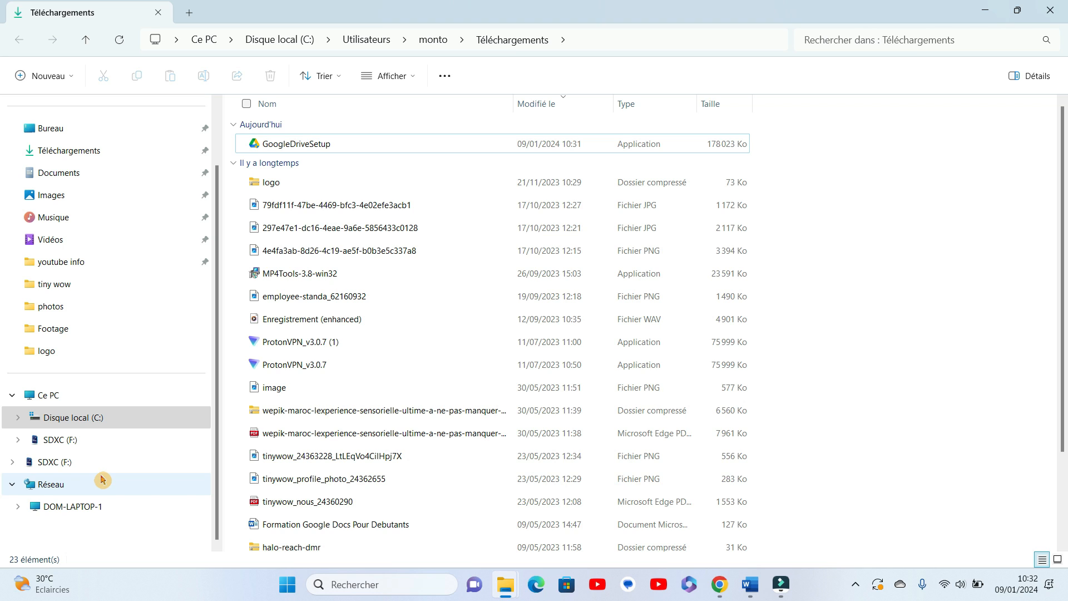
Step: Run GoogleDriveSetup and install Google Drive with a desktop app shortcut but without the Docs, Sheets and Slides shortcuts
{"action": "double_click", "coordinate": [313, 149]}
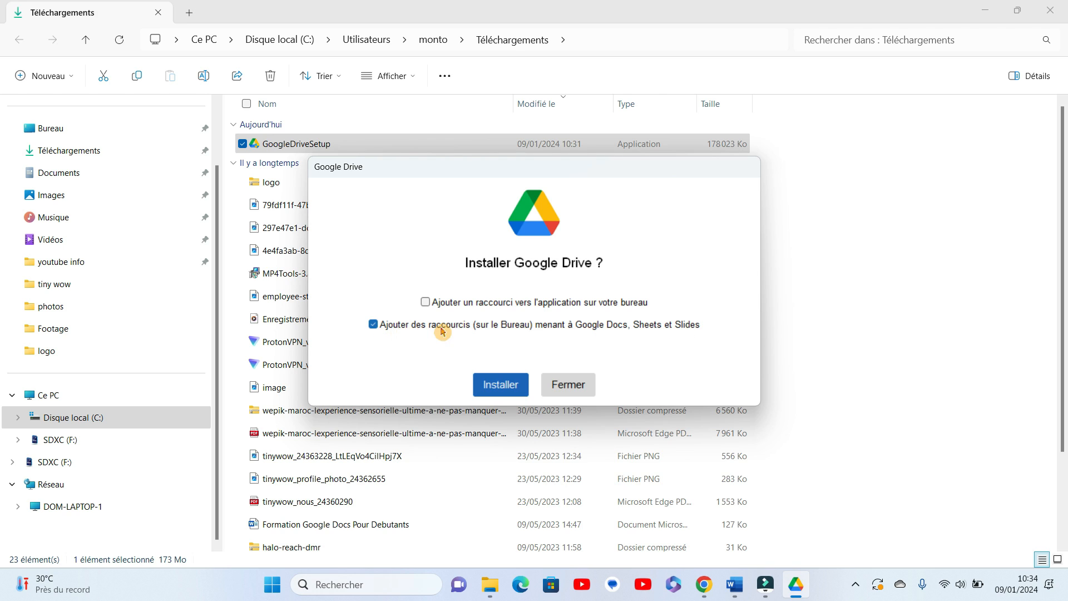
{"action": "left_click", "coordinate": [373, 325]}
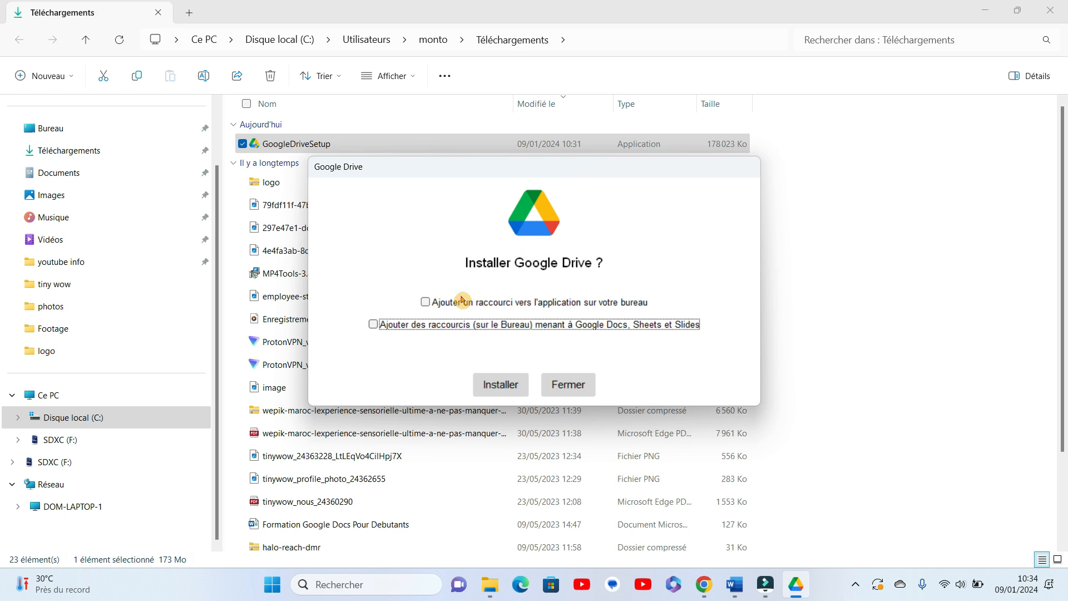
{"action": "left_click", "coordinate": [426, 302]}
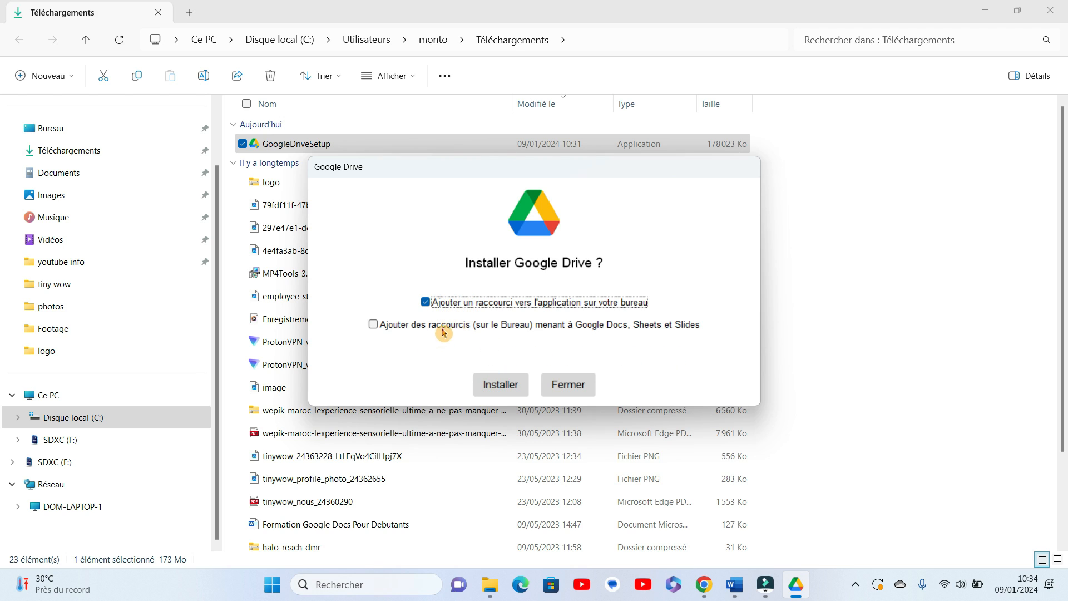
{"action": "left_click", "coordinate": [495, 387]}
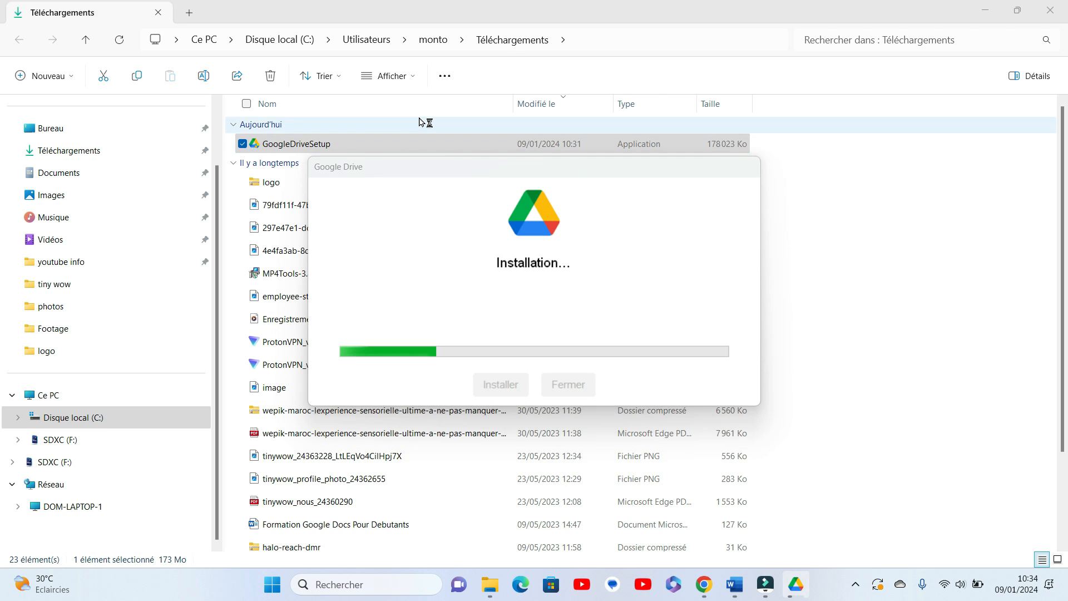
{"action": "left_click", "coordinate": [405, 226]}
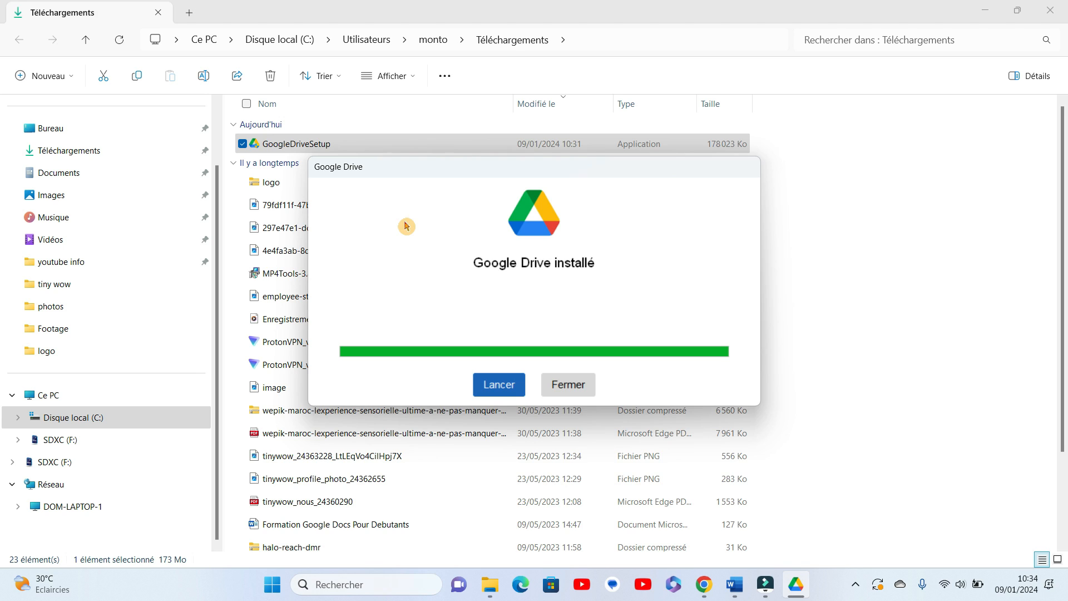
Step: Launch the installed Google Drive, get past the welcome page and start signing in with an existing account
{"action": "left_click", "coordinate": [507, 389]}
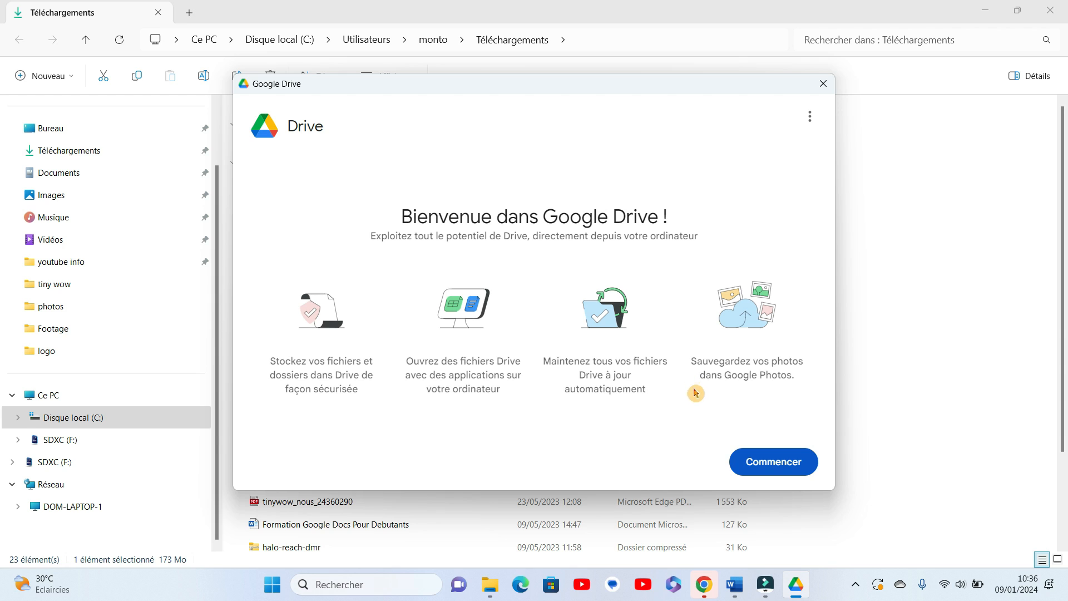
{"action": "left_click", "coordinate": [771, 465]}
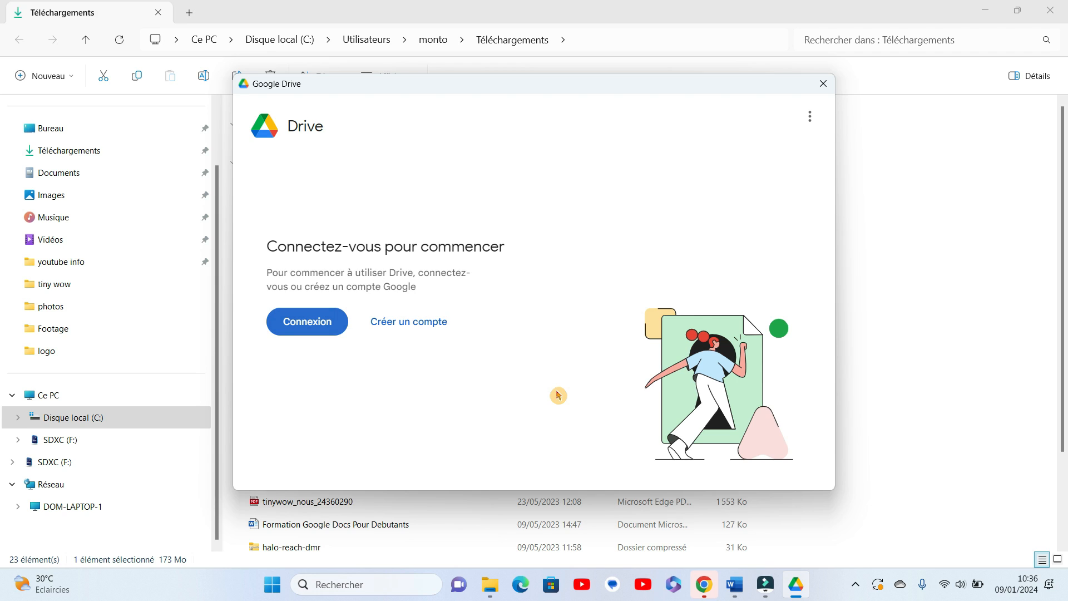
{"action": "left_click", "coordinate": [303, 320]}
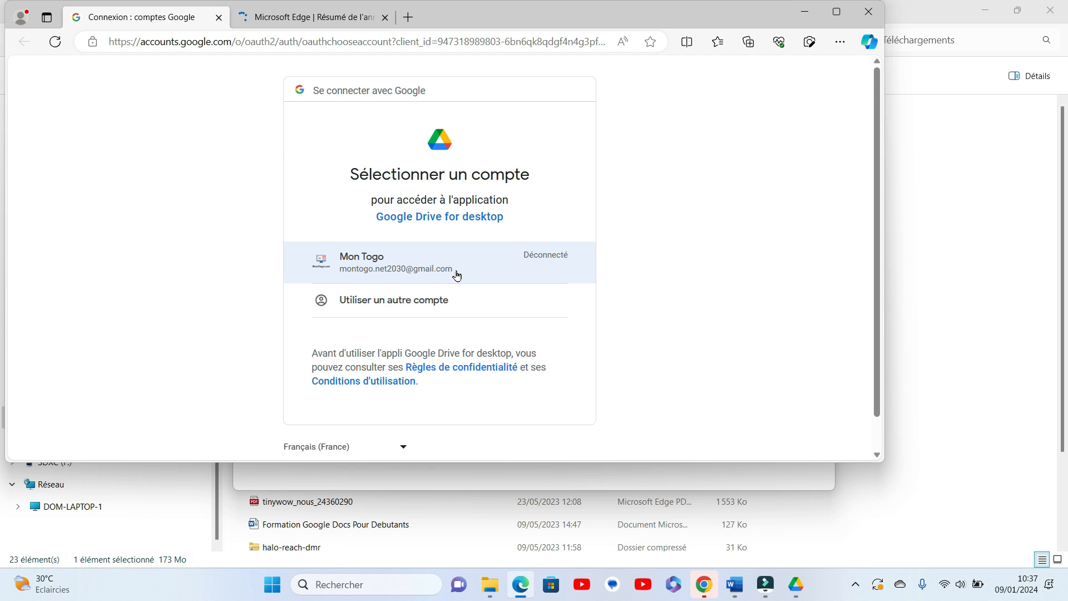
Step: Sign in to Google Drive for desktop with the listed account by entering its password, authorise the app and minimise the browser
{"action": "left_click", "coordinate": [457, 275]}
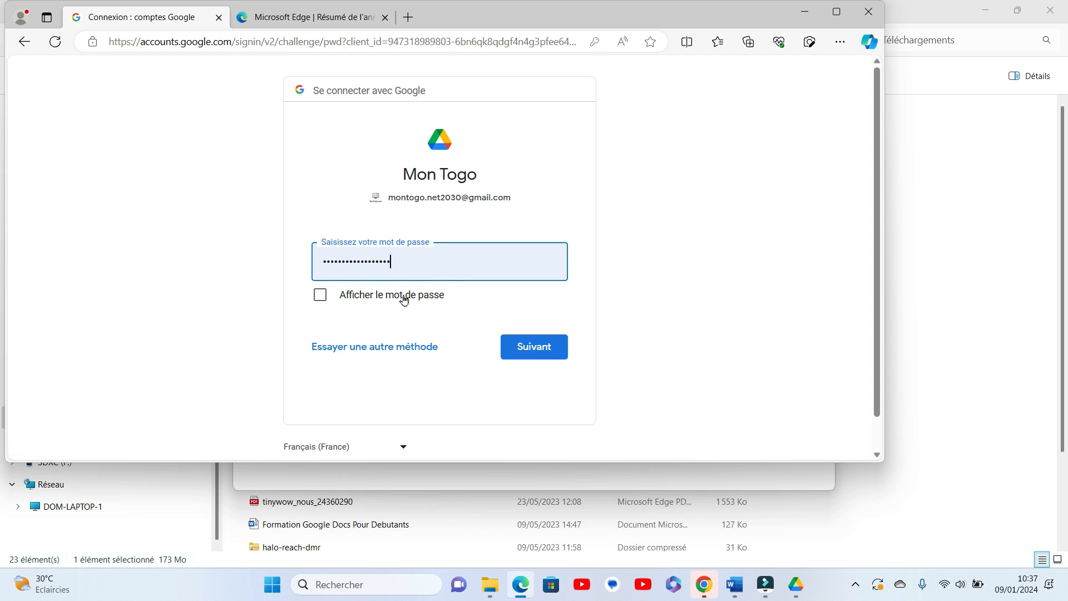
{"action": "left_click", "coordinate": [535, 351]}
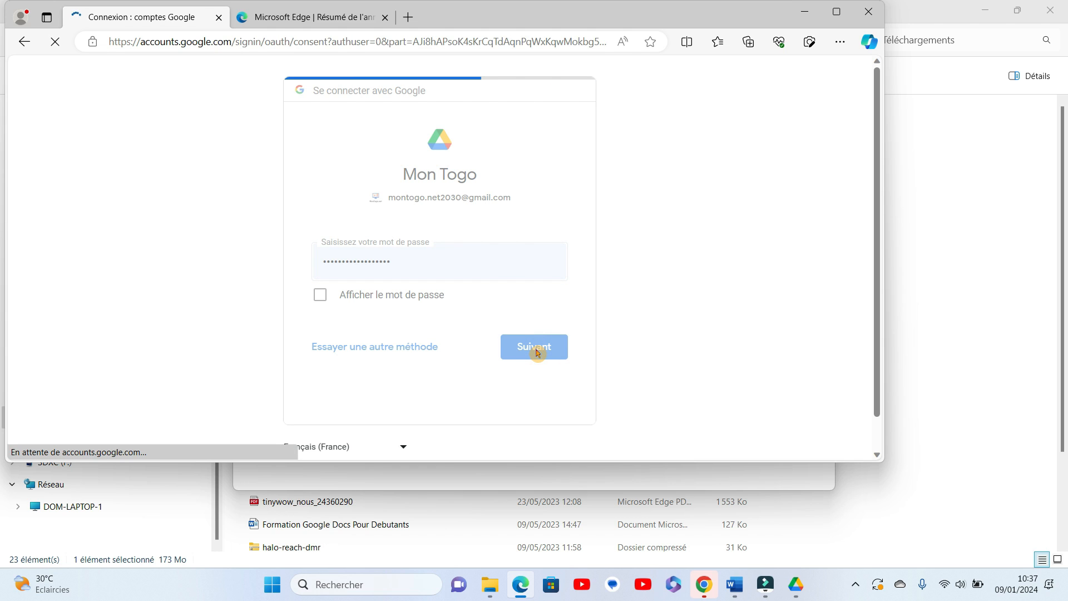
{"action": "scroll", "coordinate": [519, 361], "scroll_direction": "down", "scroll_amount": 2}
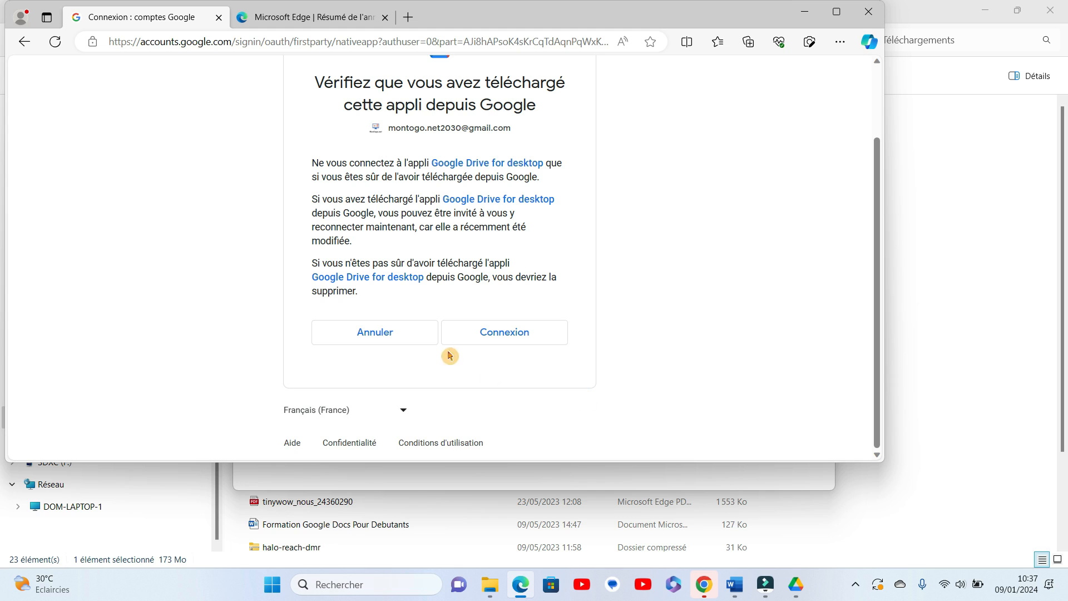
{"action": "left_click", "coordinate": [487, 335]}
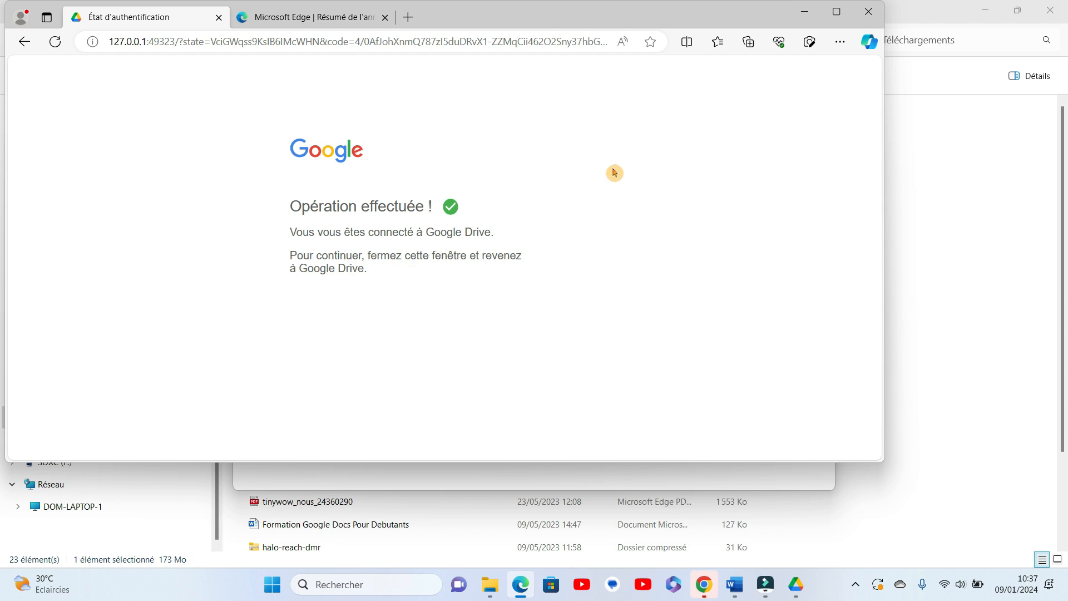
{"action": "left_click", "coordinate": [803, 12]}
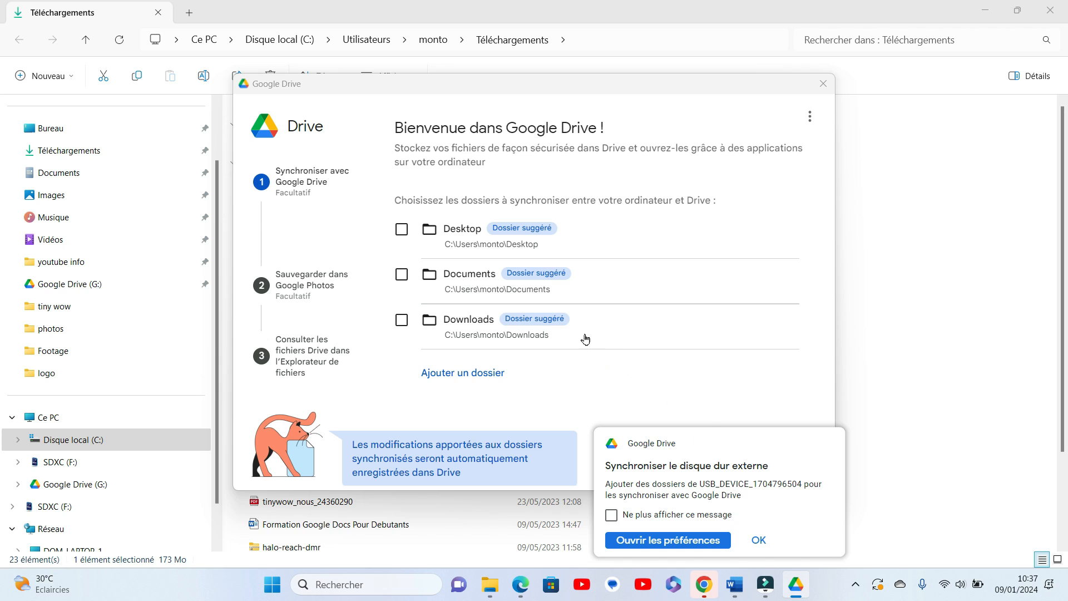
Step: Move the Google Drive setup window clear of the notification, choose the Documents folder for synchronisation and continue to the Google Photos stage
{"action": "left_click_drag", "start_coordinate": [579, 90], "coordinate": [399, 67]}
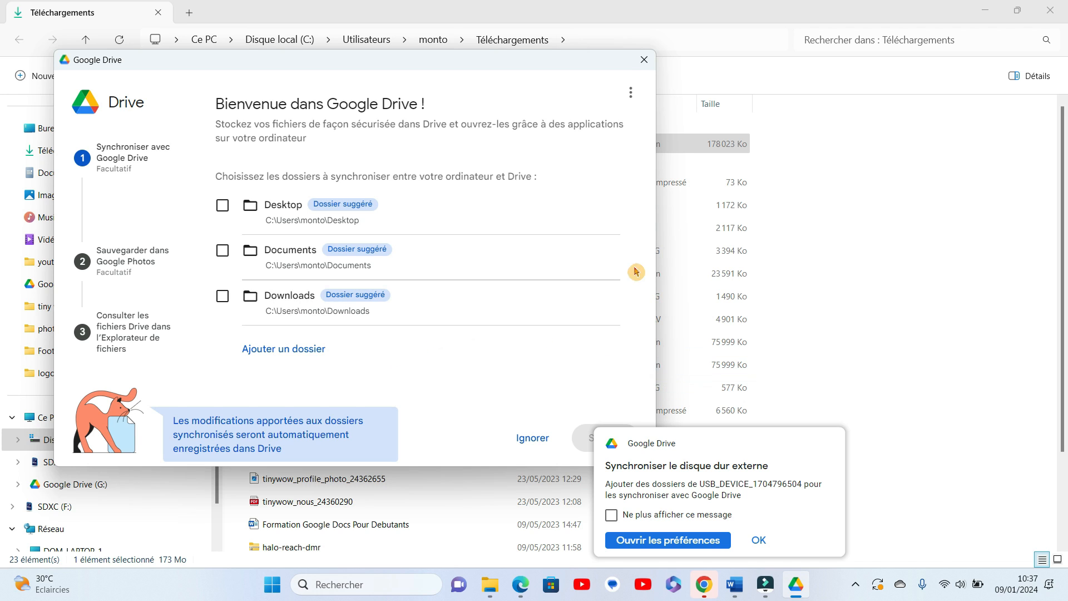
{"action": "left_click_drag", "start_coordinate": [454, 58], "coordinate": [417, 34]}
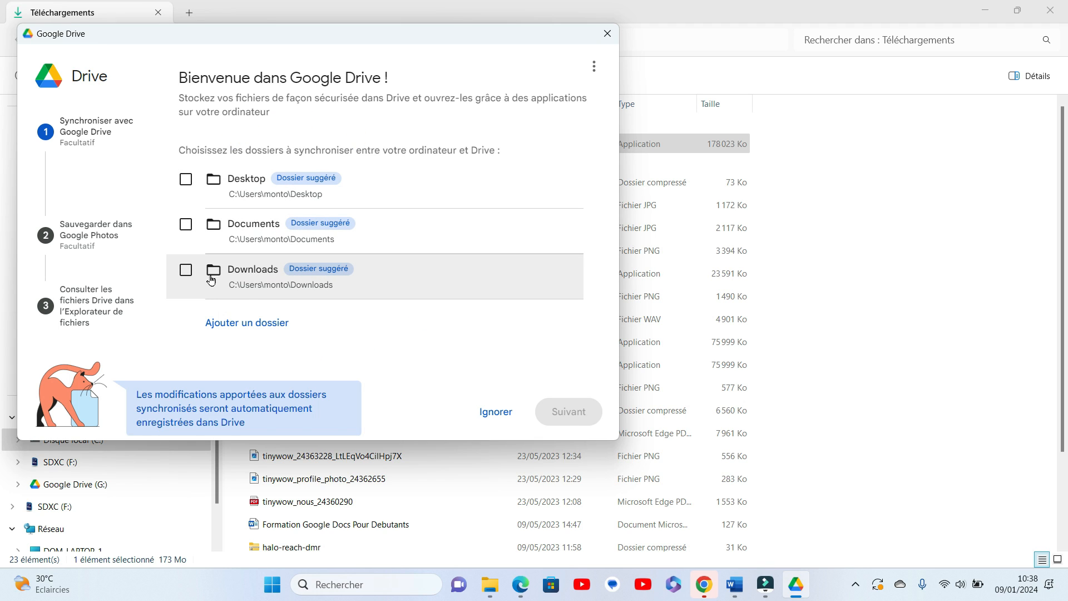
{"action": "left_click", "coordinate": [328, 320]}
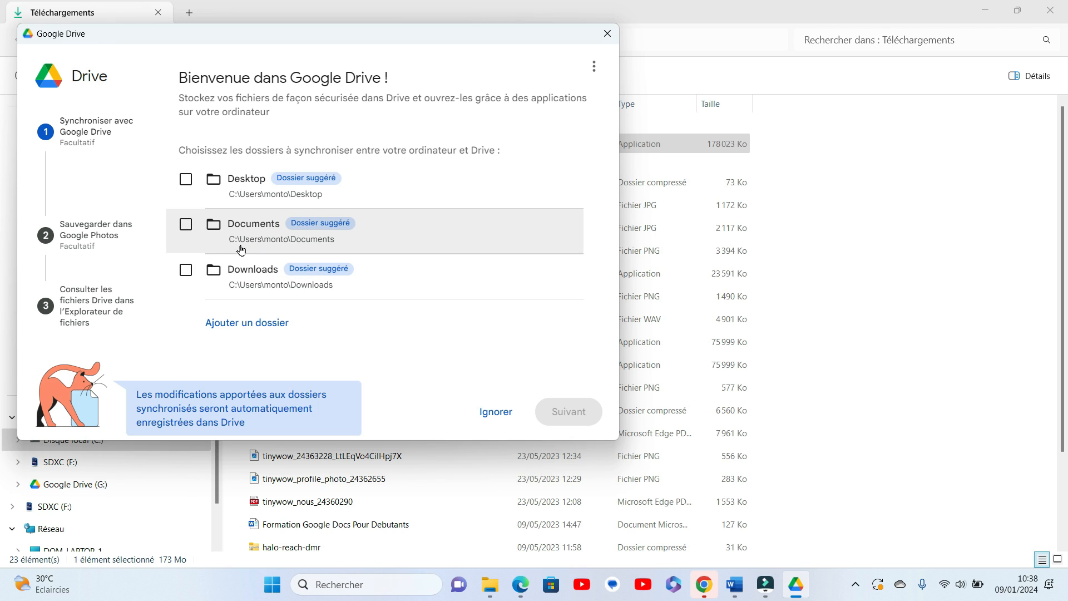
{"action": "left_click", "coordinate": [186, 225]}
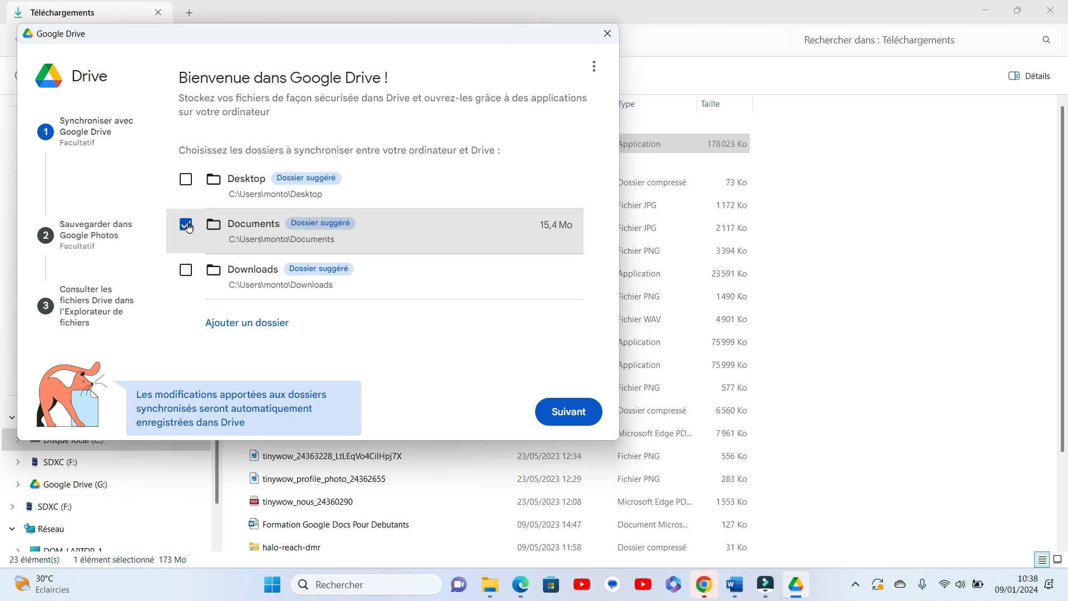
{"action": "left_click", "coordinate": [228, 144]}
{"action": "left_click", "coordinate": [555, 416]}
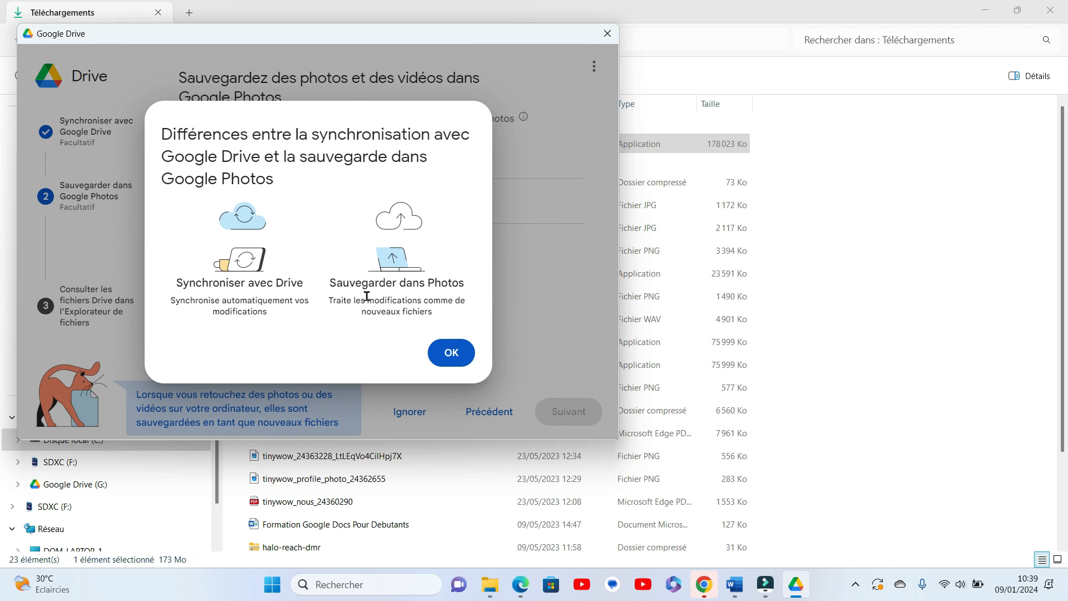
Step: Dismiss the Drive and Photos comparison, skip the Google Photos backup, accept the remaining setup pages and open Drive
{"action": "left_click", "coordinate": [464, 356]}
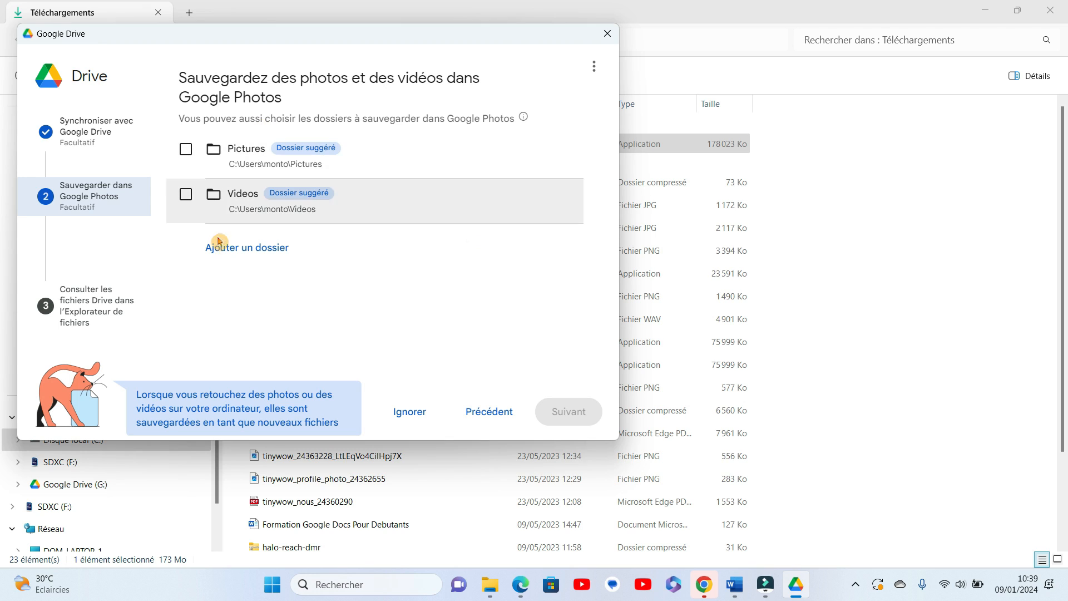
{"action": "left_click", "coordinate": [420, 421]}
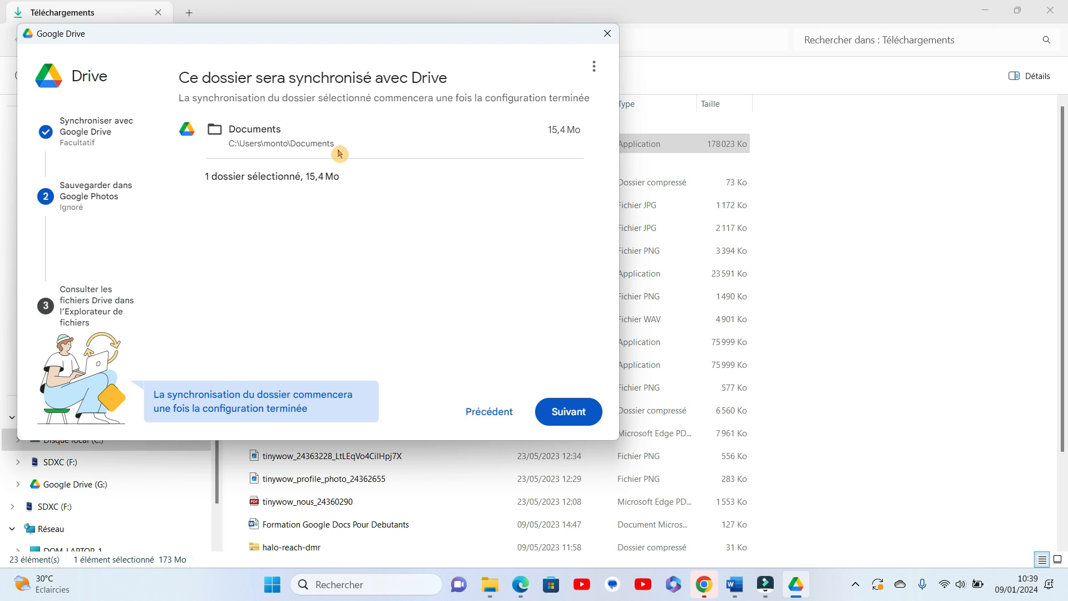
{"action": "left_click", "coordinate": [580, 422]}
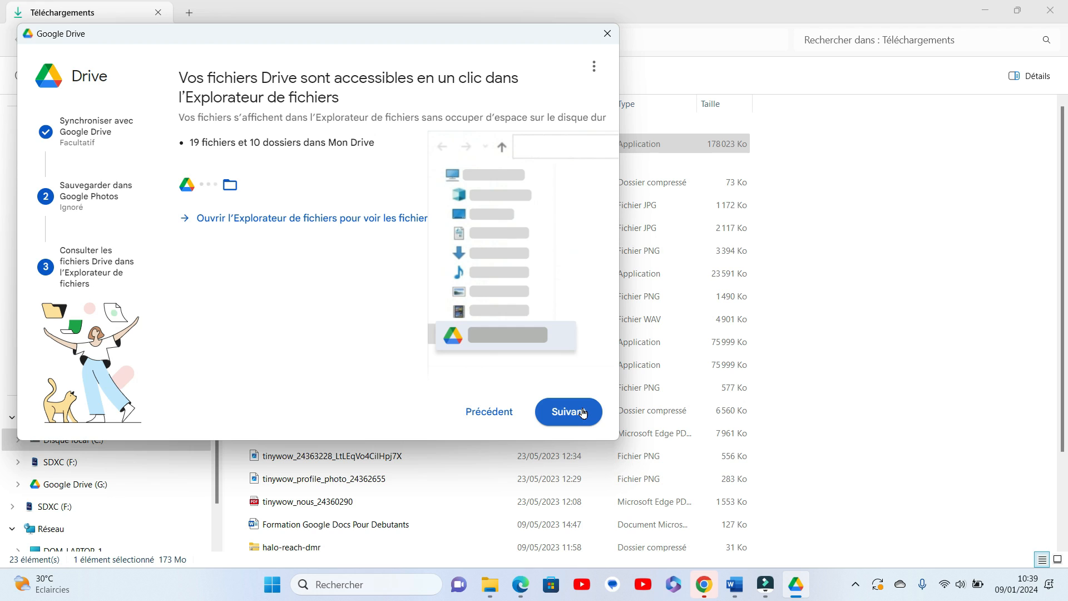
{"action": "left_click", "coordinate": [581, 412]}
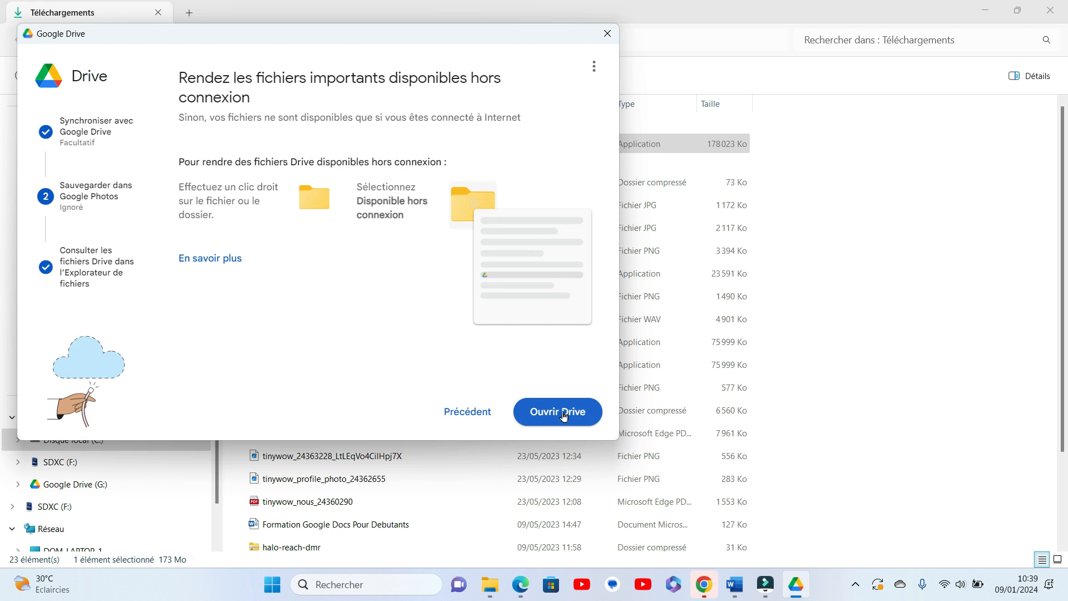
{"action": "left_click", "coordinate": [563, 416]}
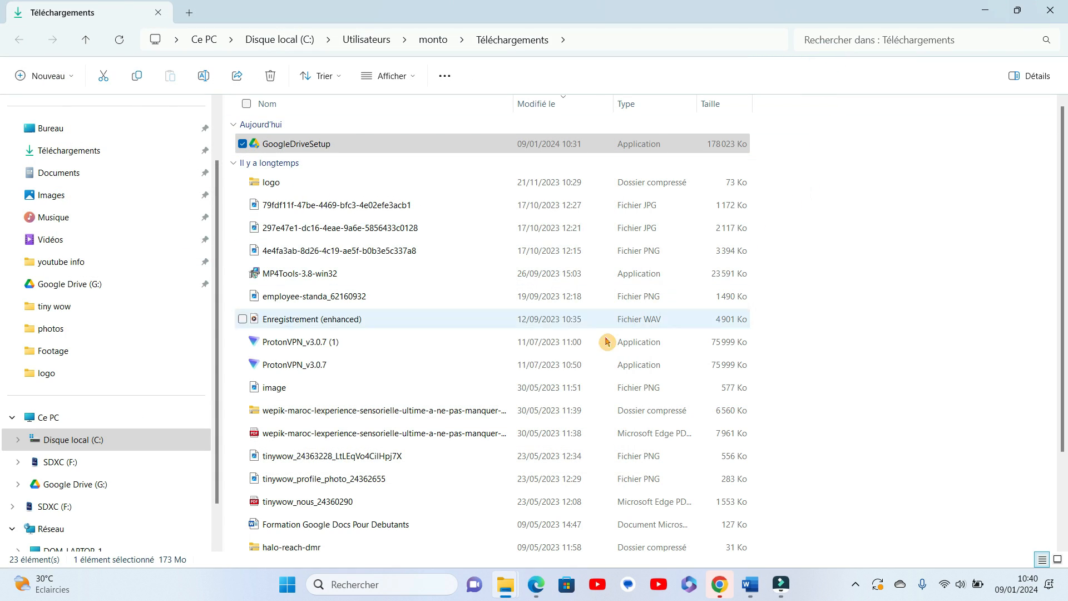
Step: Open the Google Drive (G:) drive from Ce PC and look through the contents of its Mon Drive folder
{"action": "scroll", "coordinate": [43, 376], "scroll_direction": "down", "scroll_amount": 1}
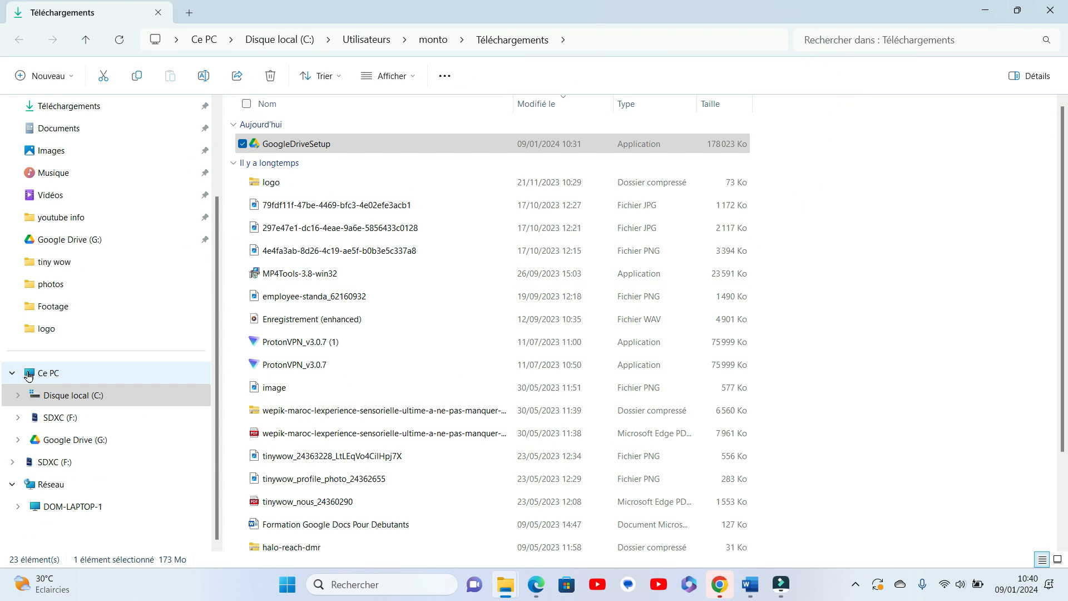
{"action": "left_click", "coordinate": [42, 373]}
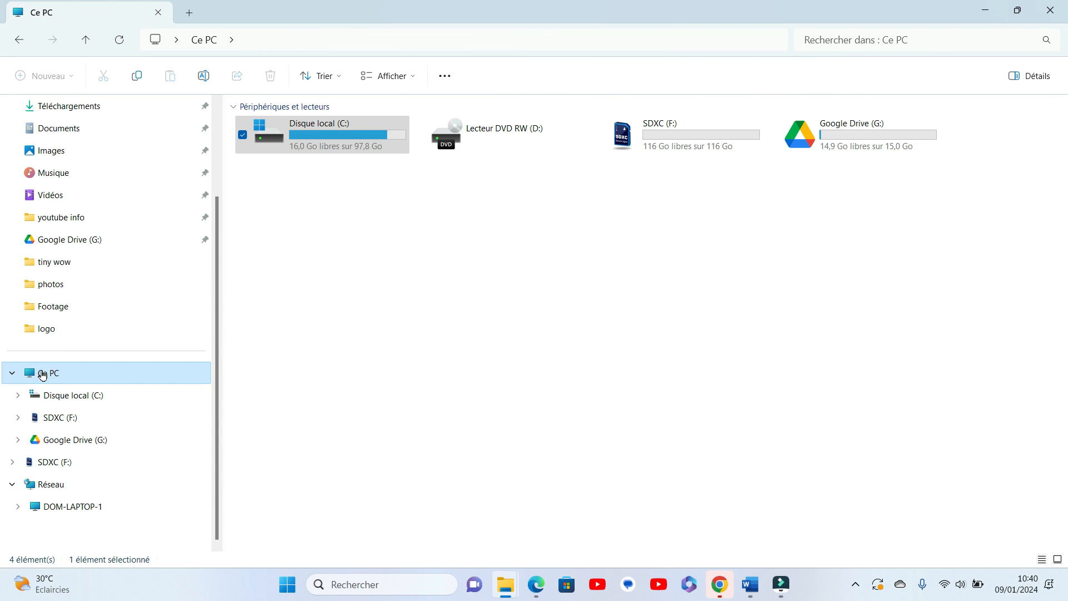
{"action": "left_click", "coordinate": [758, 339]}
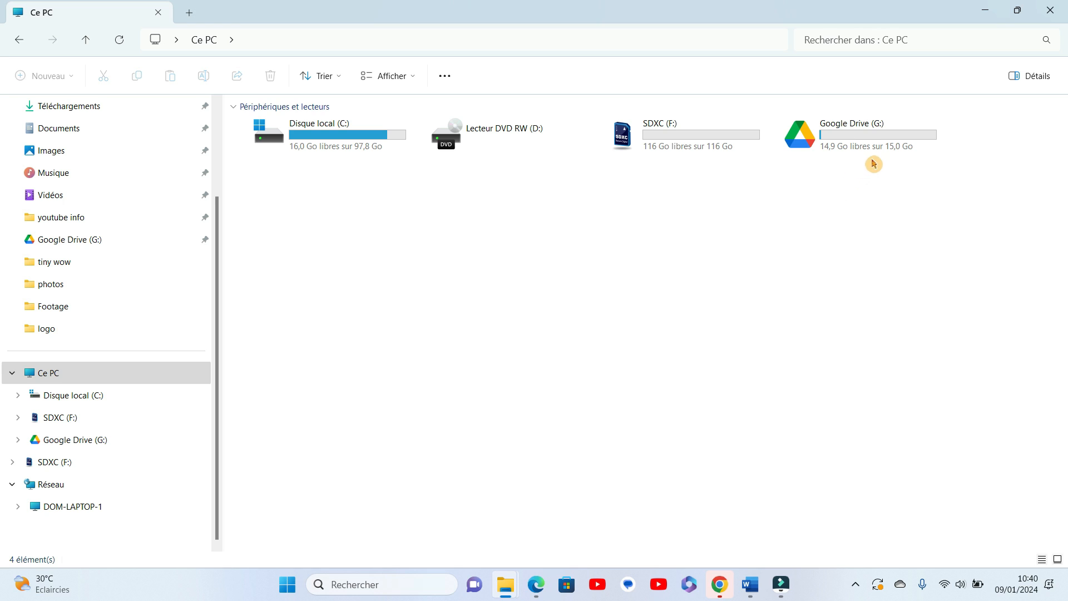
{"action": "left_click", "coordinate": [886, 141]}
{"action": "double_click", "coordinate": [886, 141]}
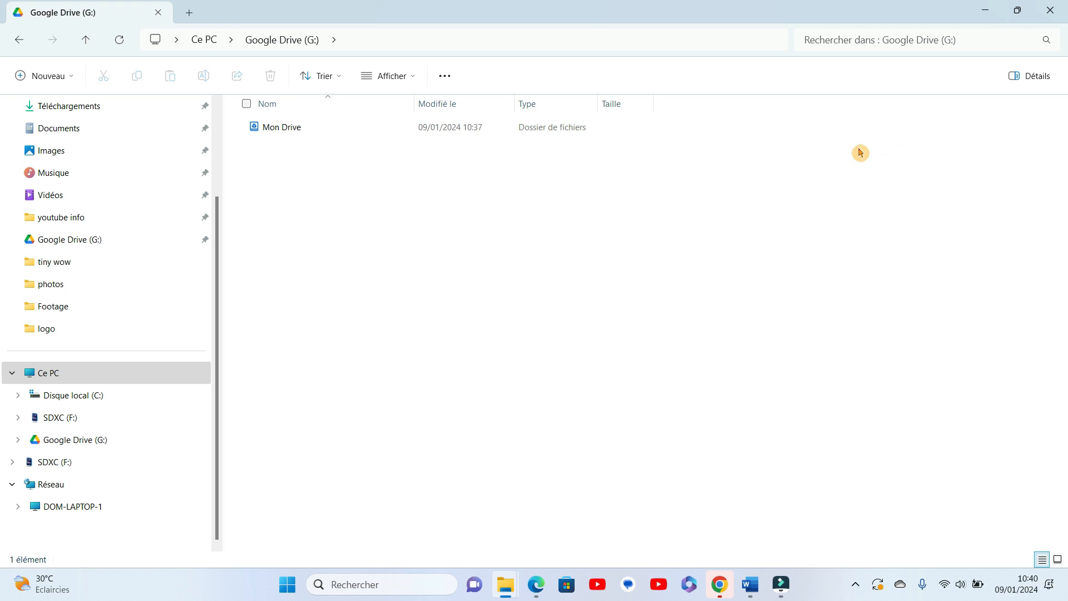
{"action": "double_click", "coordinate": [277, 134]}
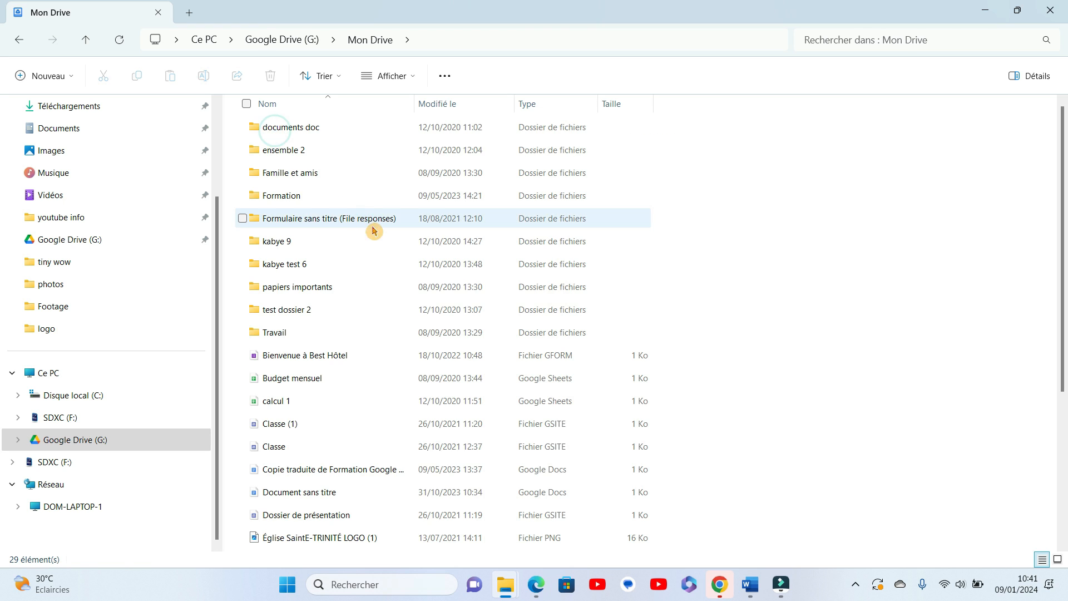
{"action": "scroll", "coordinate": [502, 282], "scroll_direction": "down", "scroll_amount": 2}
{"action": "scroll", "coordinate": [495, 333], "scroll_direction": "down", "scroll_amount": 1}
{"action": "scroll", "coordinate": [467, 445], "scroll_direction": "up", "scroll_amount": 3}
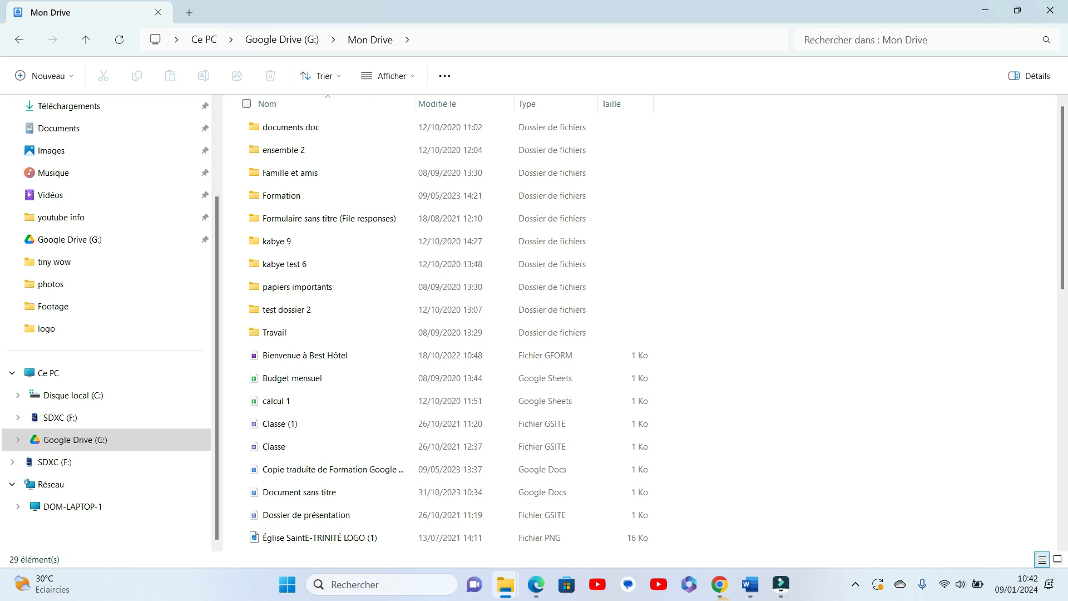
Step: Switch to Chrome and sign in to Google Drive on the web with the listed account's password, declining Windows Hello protection
{"action": "left_click", "coordinate": [719, 593]}
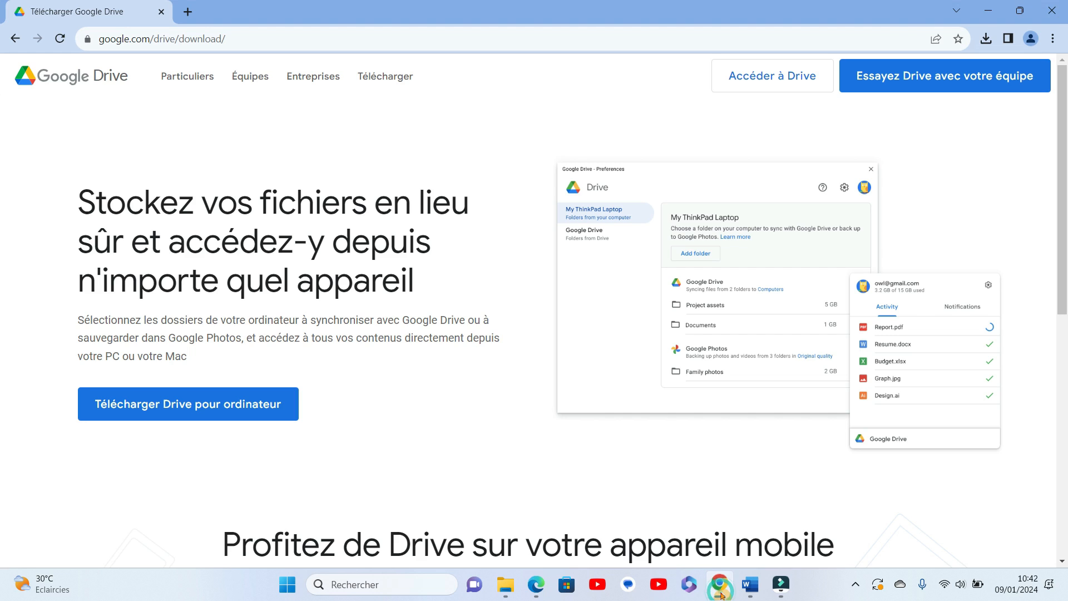
{"action": "left_click", "coordinate": [756, 83]}
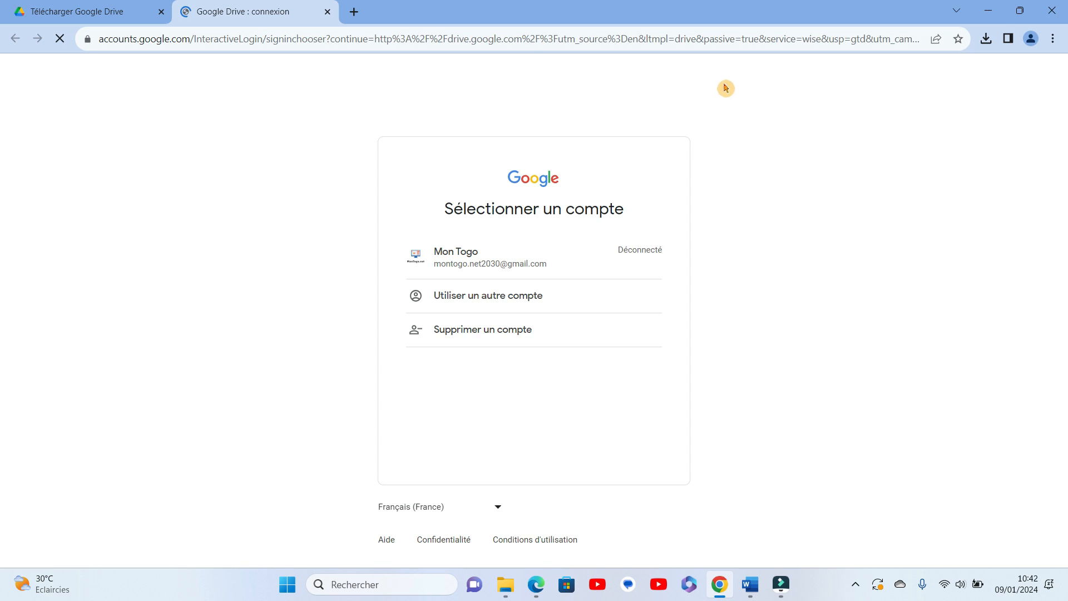
{"action": "left_click", "coordinate": [512, 256]}
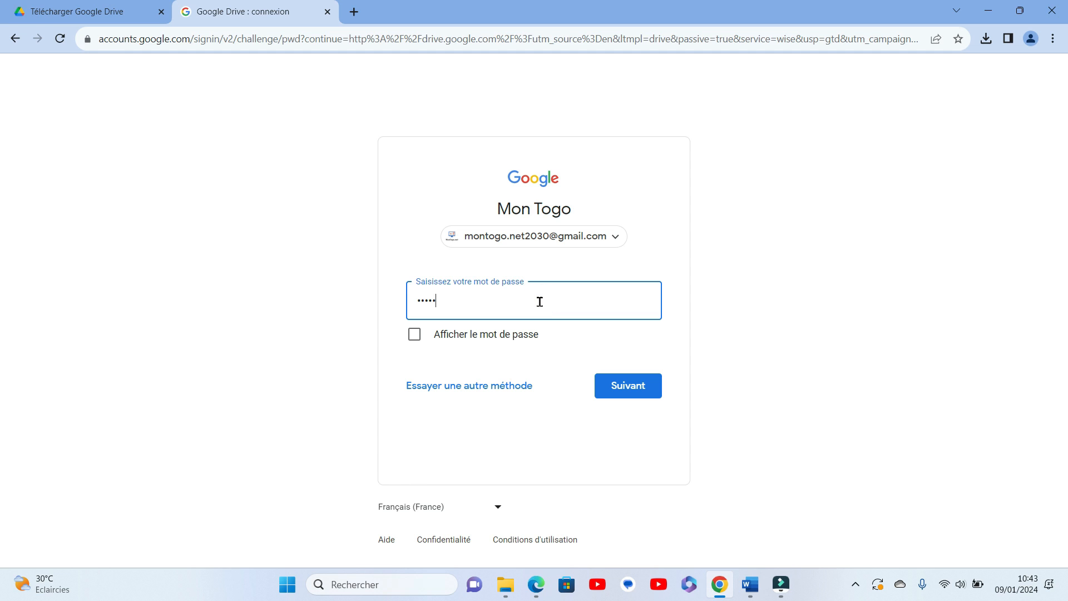
{"action": "left_click", "coordinate": [631, 385]}
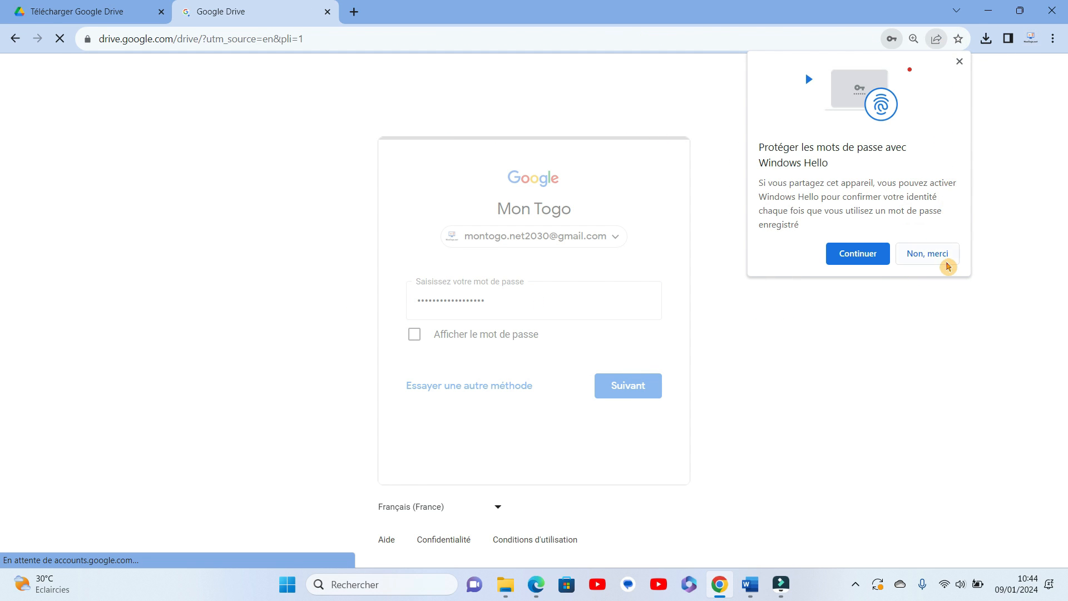
{"action": "left_click", "coordinate": [915, 254]}
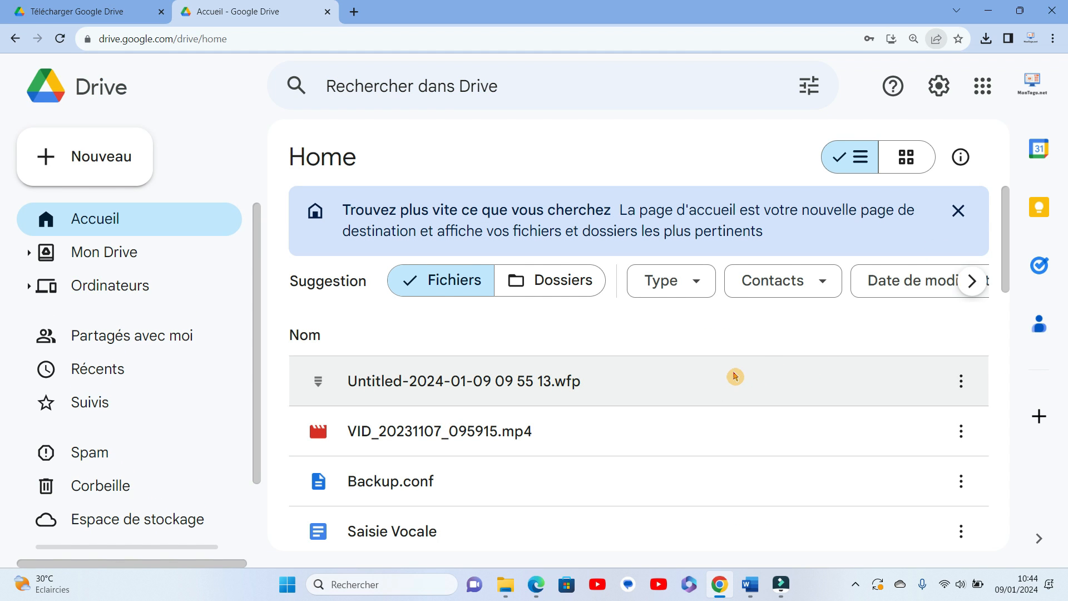
Step: List the suggested folders in web Drive and place its window beside the File Explorer window to compare their folders
{"action": "left_click", "coordinate": [527, 283]}
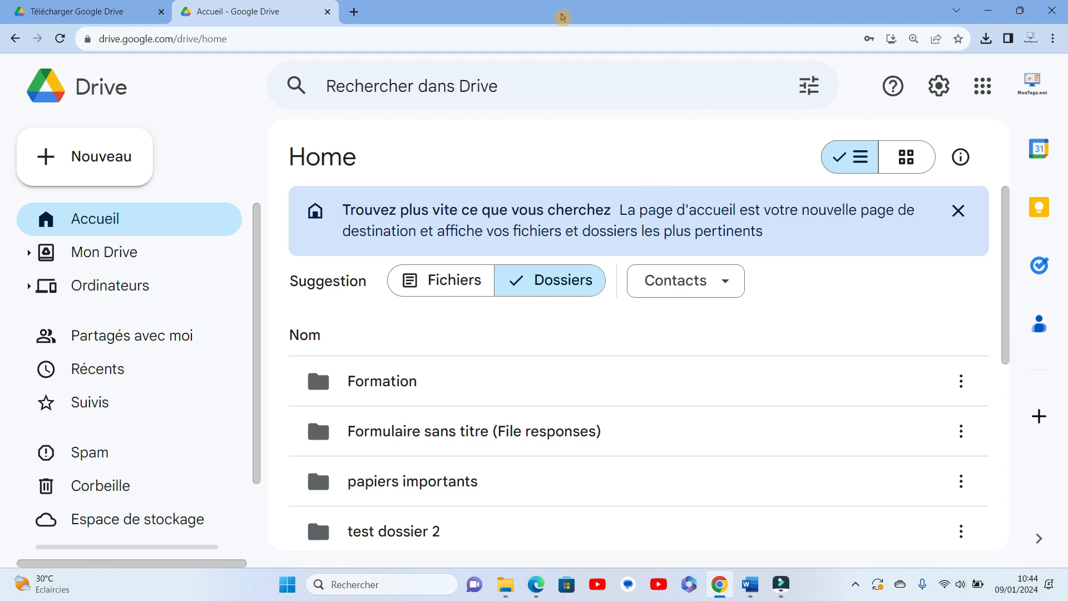
{"action": "left_click_drag", "start_coordinate": [562, 18], "coordinate": [886, 34]}
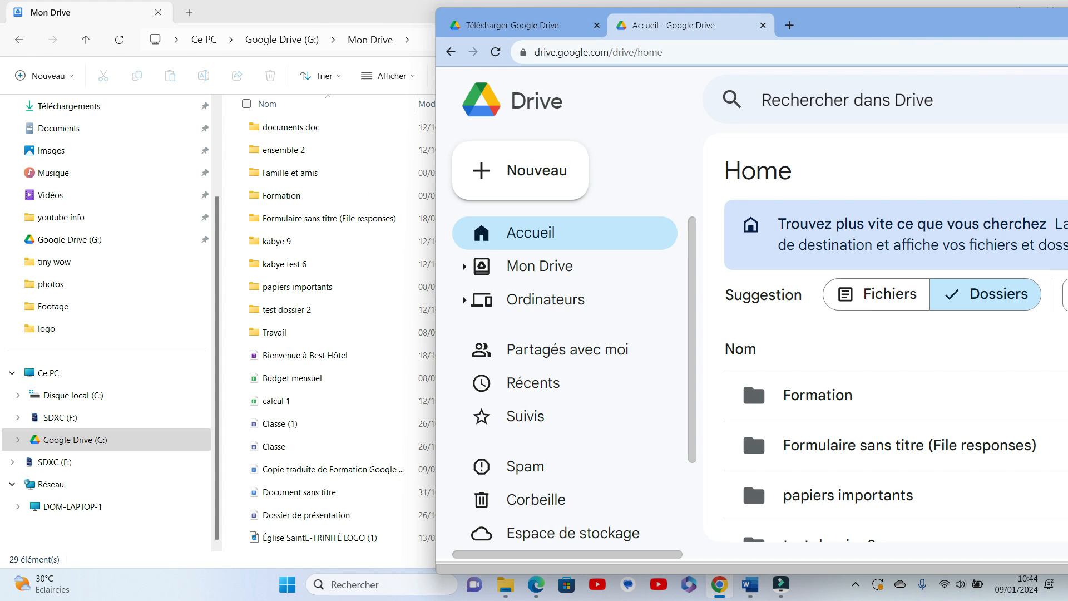
{"action": "left_click_drag", "start_coordinate": [315, 17], "coordinate": [182, 114]}
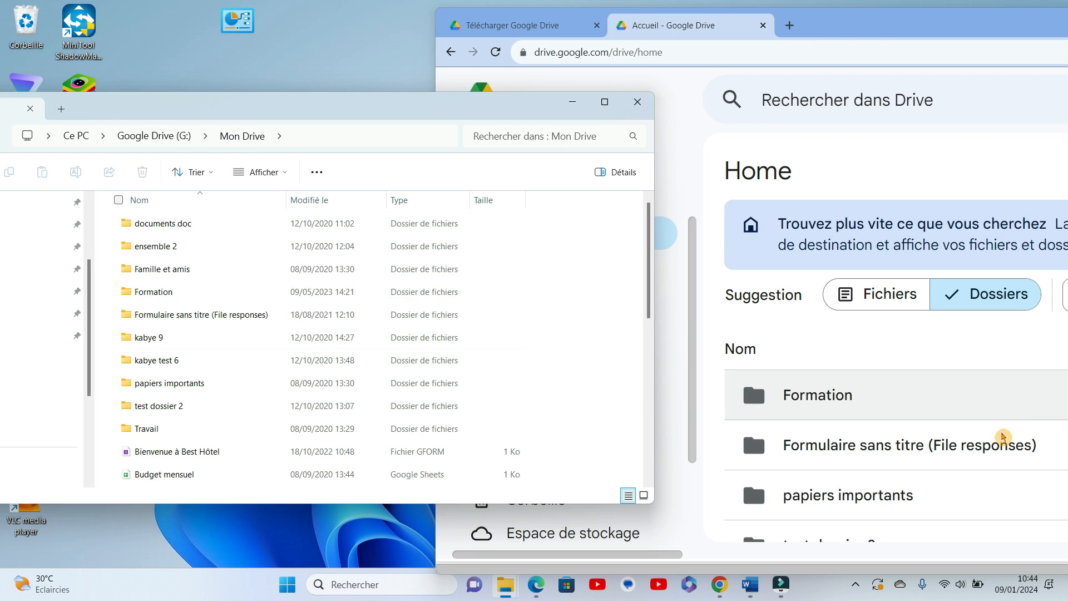
{"action": "scroll", "coordinate": [910, 431], "scroll_direction": "down", "scroll_amount": 1}
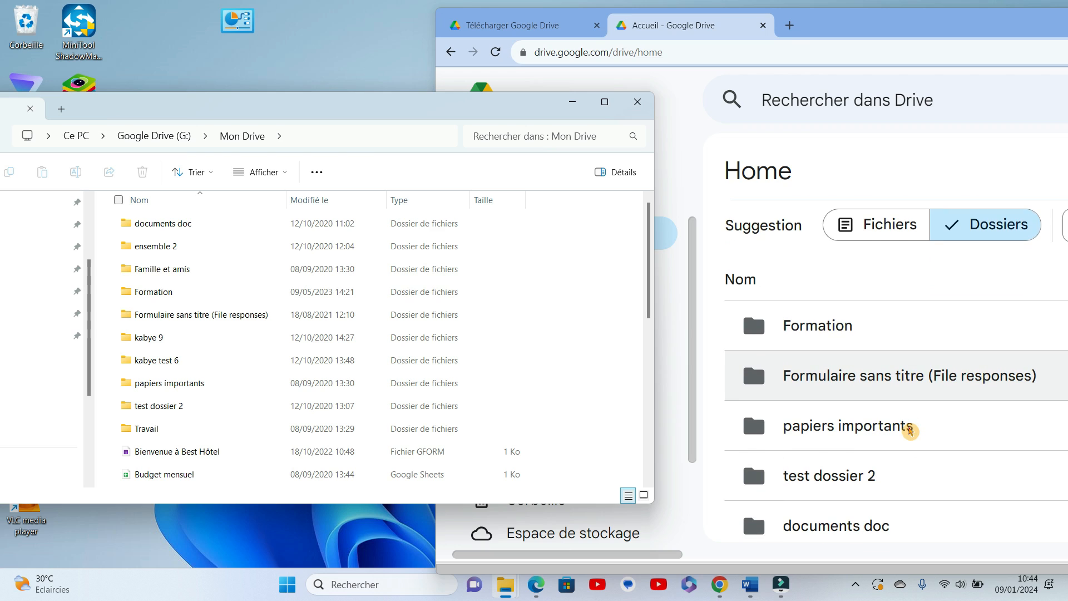
{"action": "scroll", "coordinate": [910, 431], "scroll_direction": "up", "scroll_amount": 1}
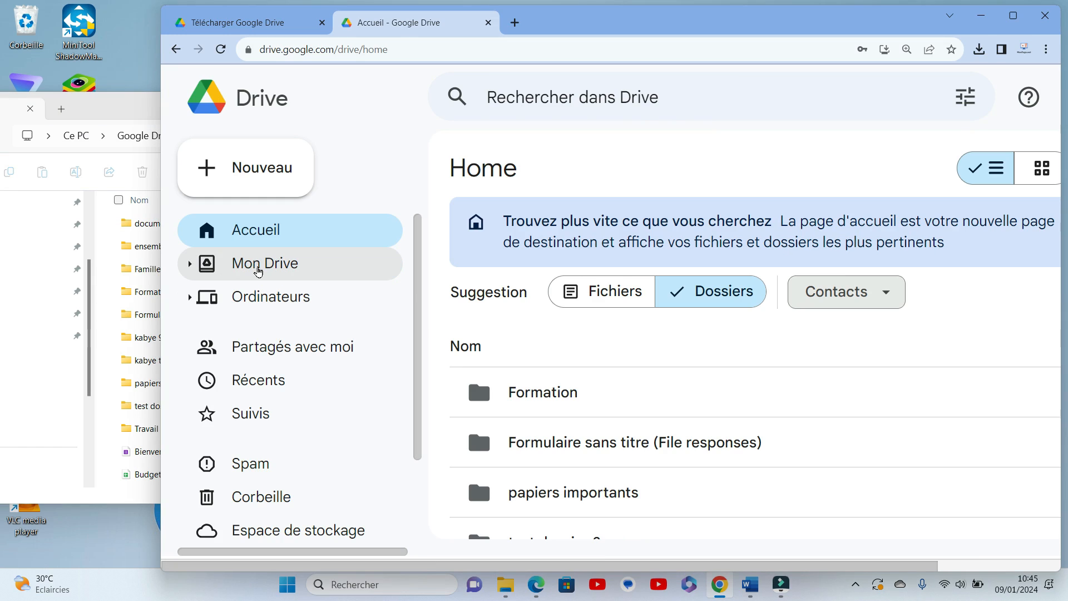
Step: Display Mon Drive on the web, rearrange both windows side by side and open the Travail folder in File Explorer
{"action": "left_click", "coordinate": [258, 271]}
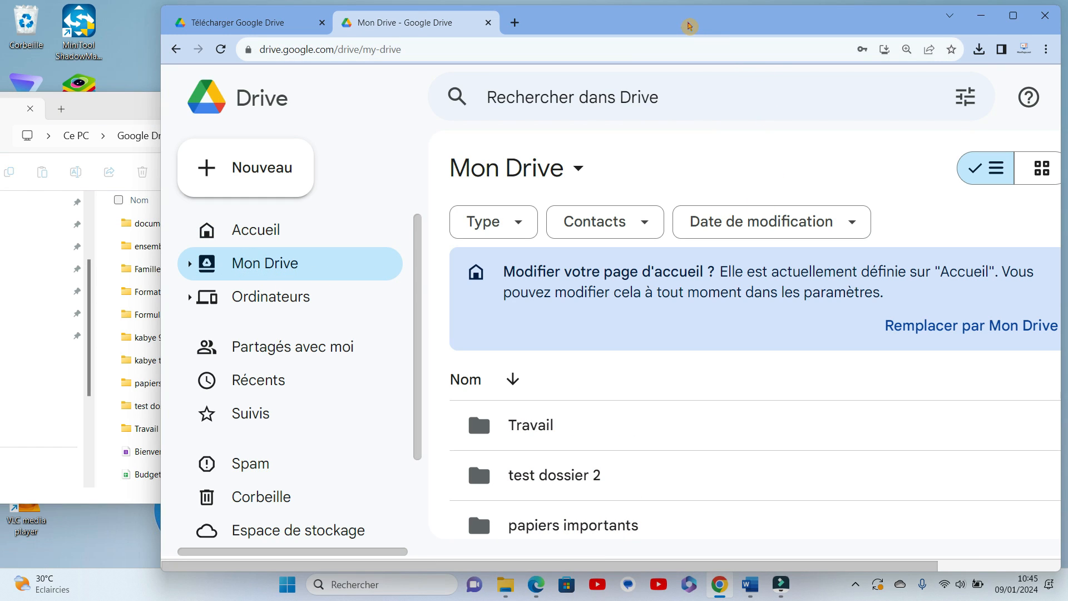
{"action": "left_click_drag", "start_coordinate": [688, 26], "coordinate": [861, 26]}
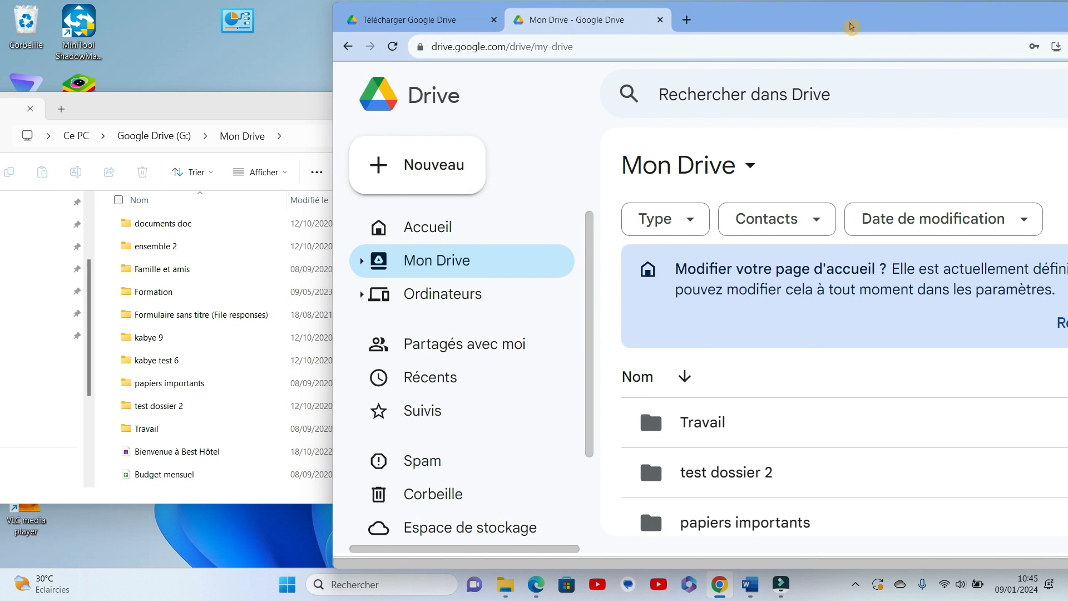
{"action": "left_click", "coordinate": [206, 125]}
{"action": "left_click_drag", "start_coordinate": [196, 112], "coordinate": [160, 117]}
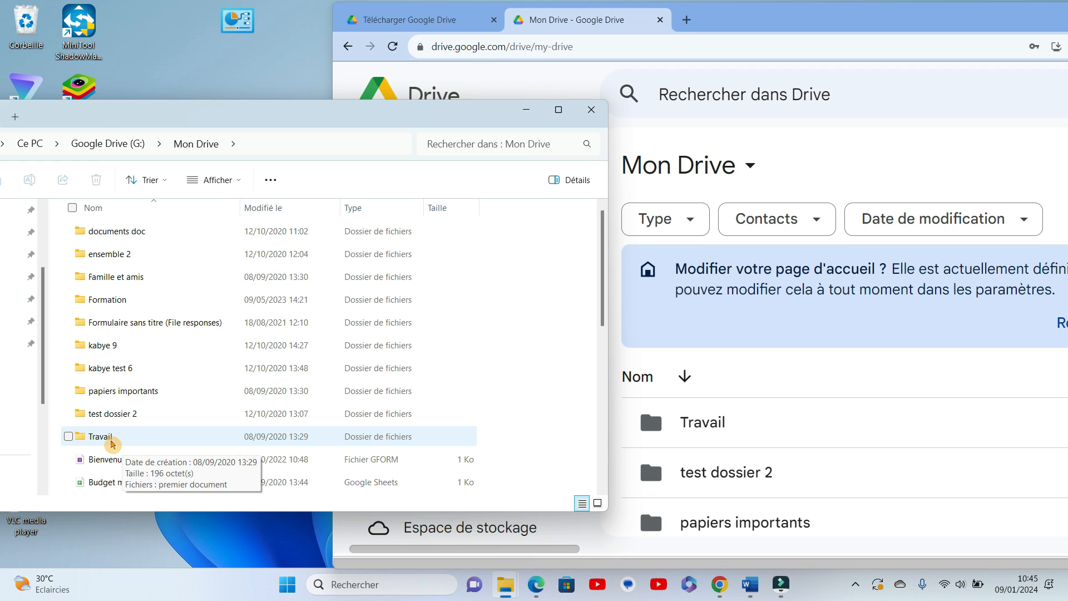
{"action": "double_click", "coordinate": [112, 441]}
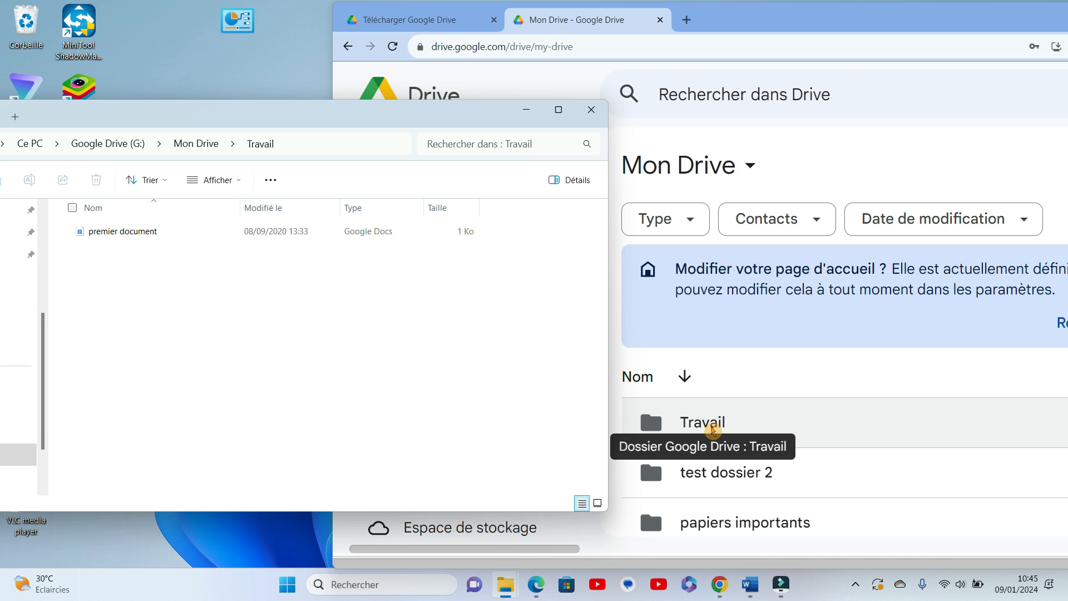
Step: Open the Travail folder in web Drive and compare its contents with the same folder in the File Explorer window
{"action": "left_click", "coordinate": [712, 429]}
{"action": "double_click", "coordinate": [712, 429]}
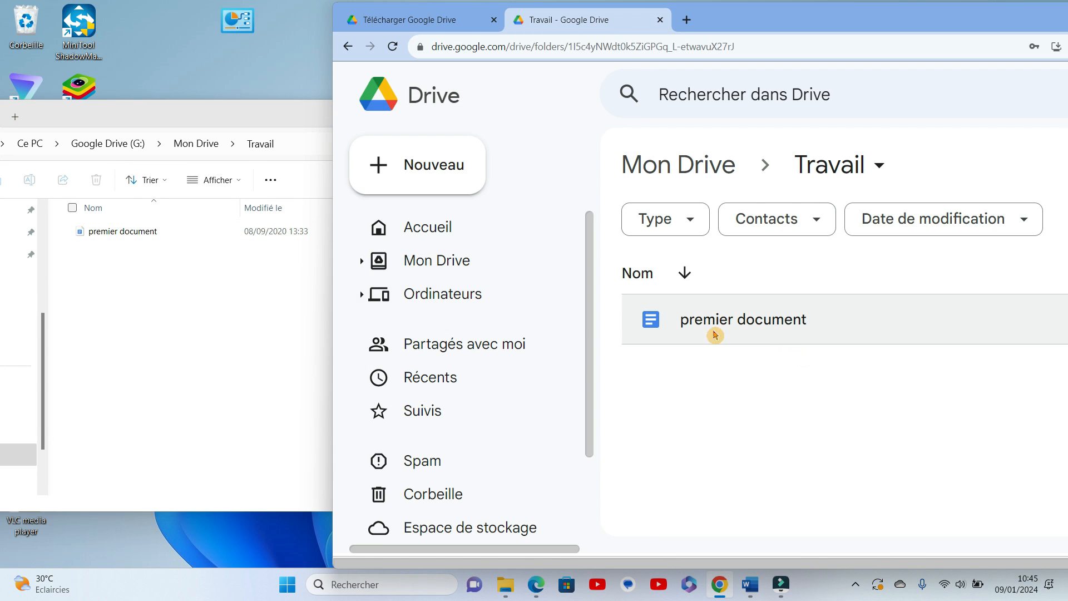
{"action": "left_click", "coordinate": [265, 120]}
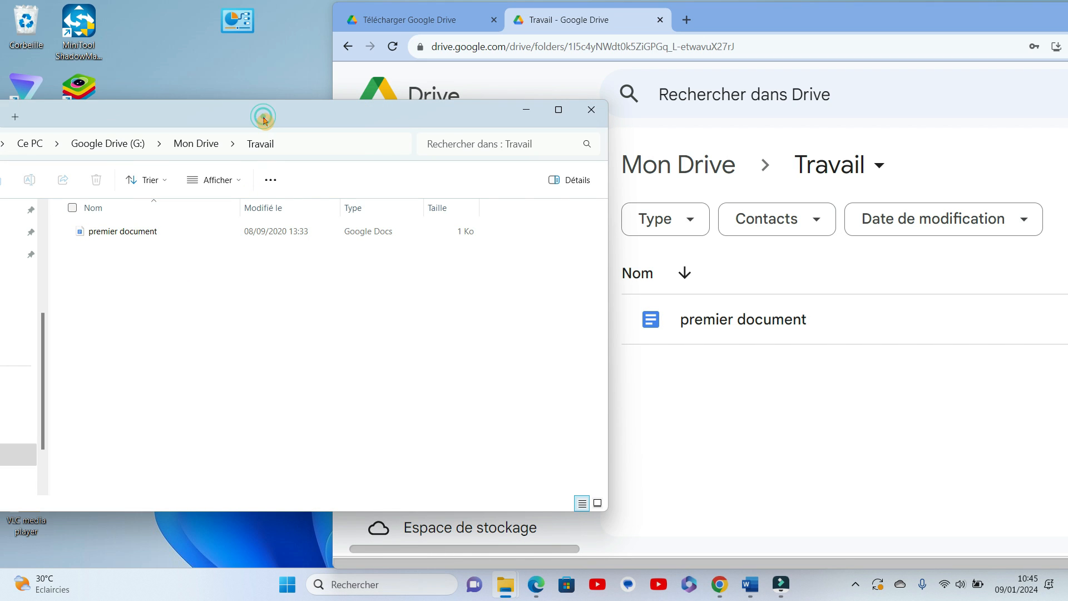
{"action": "left_click_drag", "start_coordinate": [264, 120], "coordinate": [246, 199]}
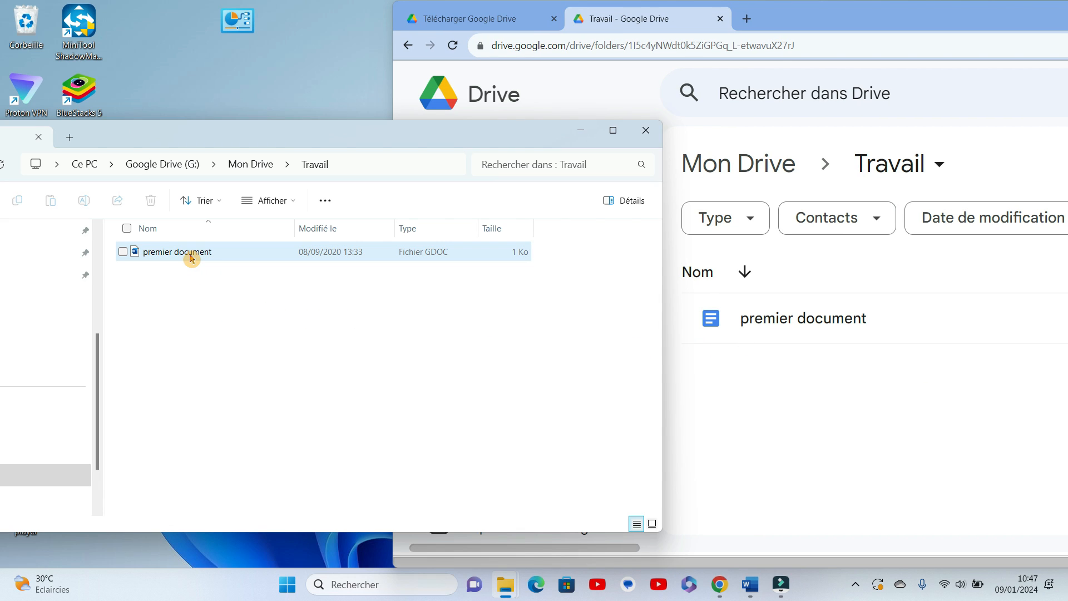
{"action": "mouse_move", "coordinate": [192, 257]}
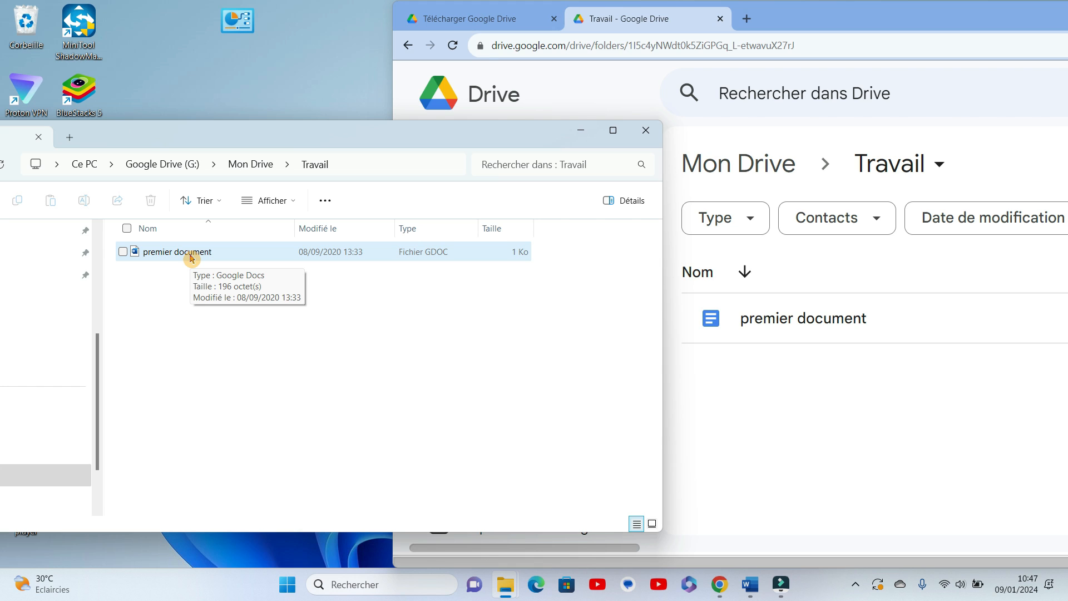
{"action": "left_click_drag", "start_coordinate": [333, 143], "coordinate": [437, 209]}
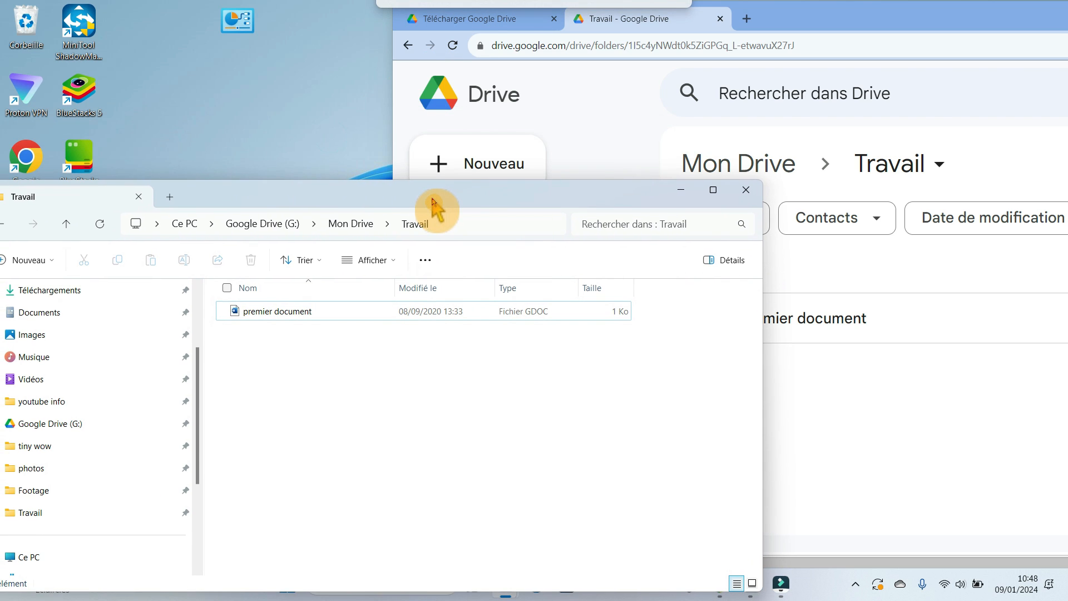
Step: Return to Mon Drive in both File Explorer and web Drive and compare their folder lists
{"action": "left_click", "coordinate": [353, 224]}
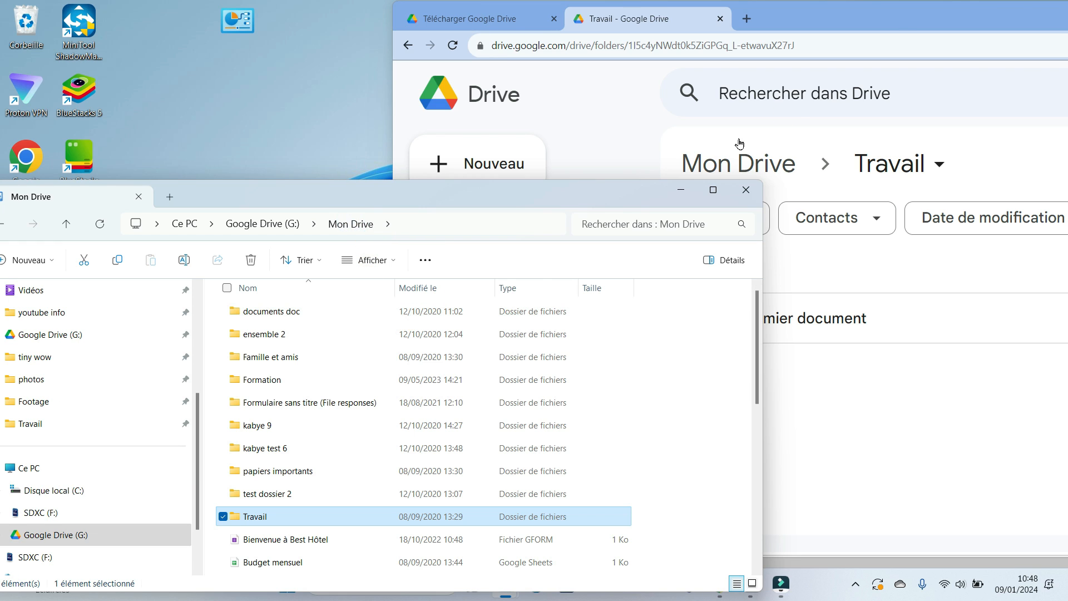
{"action": "left_click", "coordinate": [902, 24]}
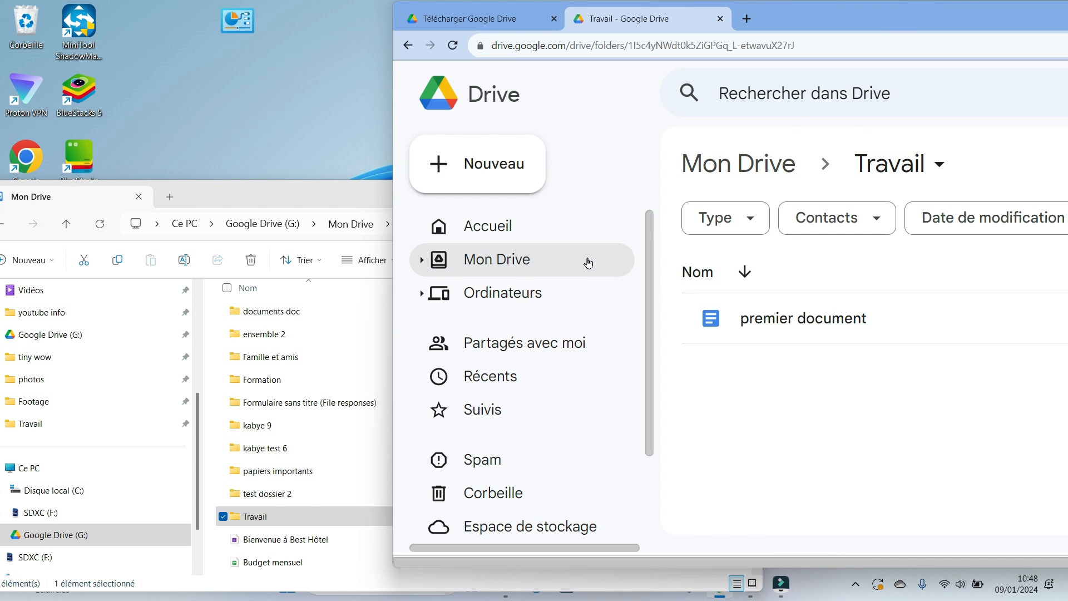
{"action": "left_click", "coordinate": [506, 271]}
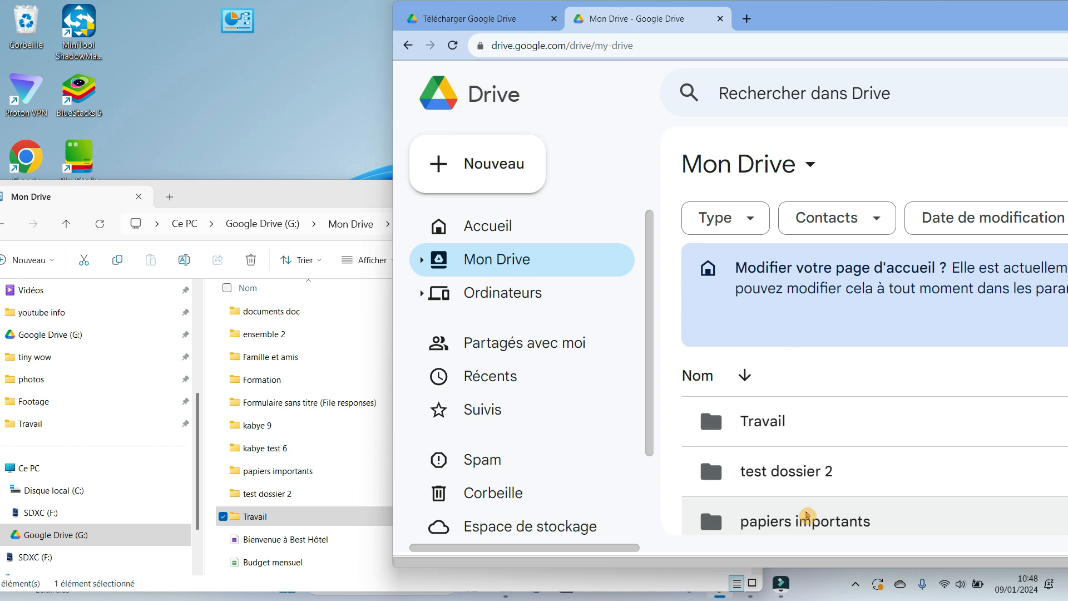
{"action": "scroll", "coordinate": [806, 505], "scroll_direction": "down", "scroll_amount": 2}
{"action": "scroll", "coordinate": [817, 457], "scroll_direction": "down", "scroll_amount": 6}
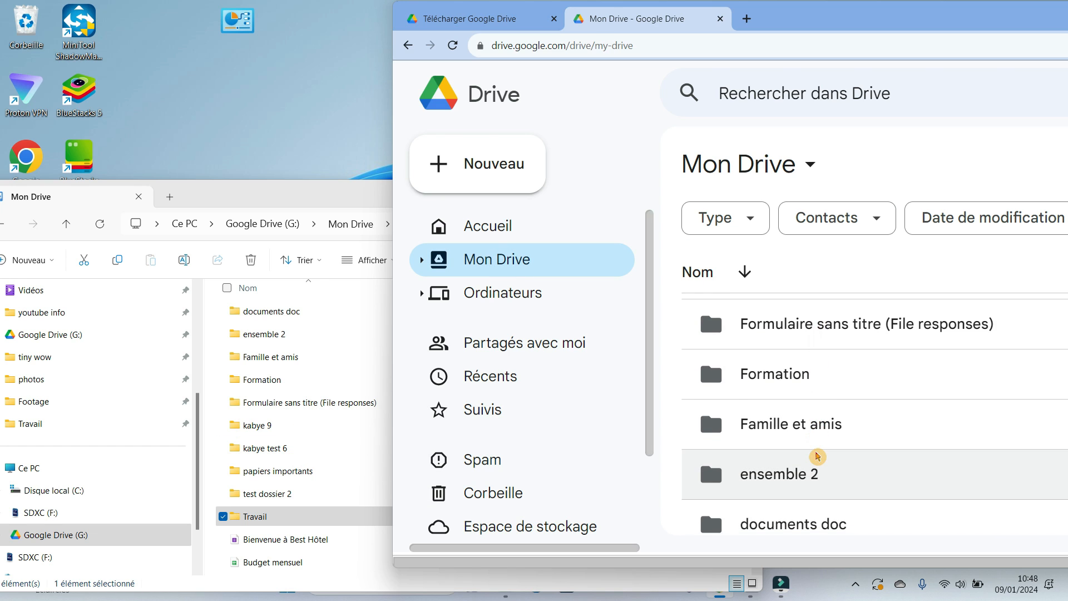
{"action": "scroll", "coordinate": [817, 456], "scroll_direction": "up", "scroll_amount": 8}
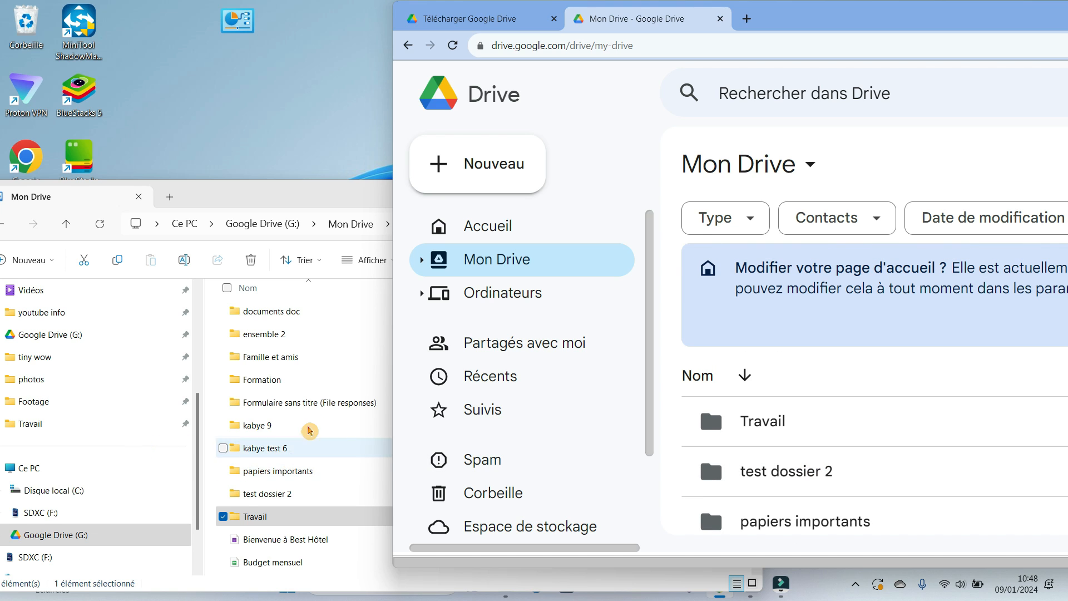
{"action": "scroll", "coordinate": [273, 429], "scroll_direction": "down", "scroll_amount": 1}
{"action": "scroll", "coordinate": [313, 409], "scroll_direction": "up", "scroll_amount": 1}
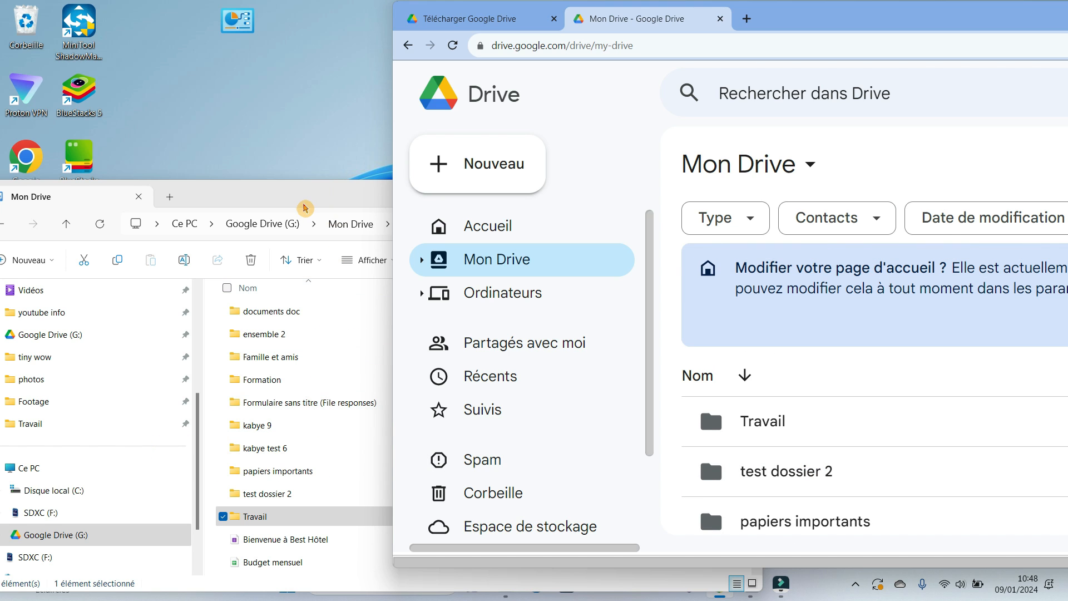
Step: Maximize the File Explorer window and create a Microsoft Word document named "teste drive" in Mon Drive
{"action": "left_click_drag", "start_coordinate": [305, 208], "coordinate": [404, 65]}
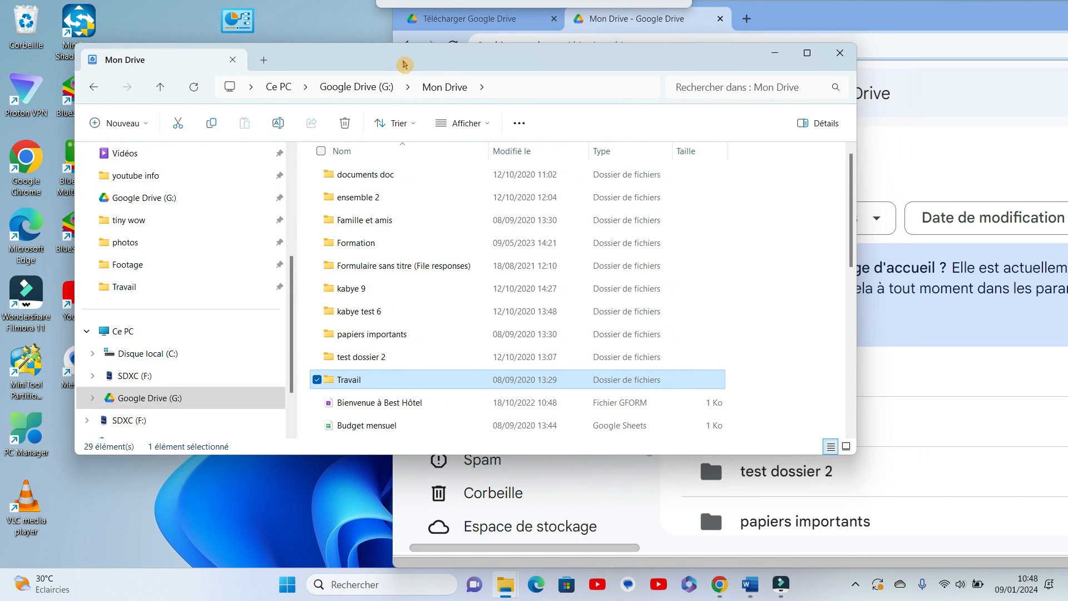
{"action": "left_click", "coordinate": [807, 53]}
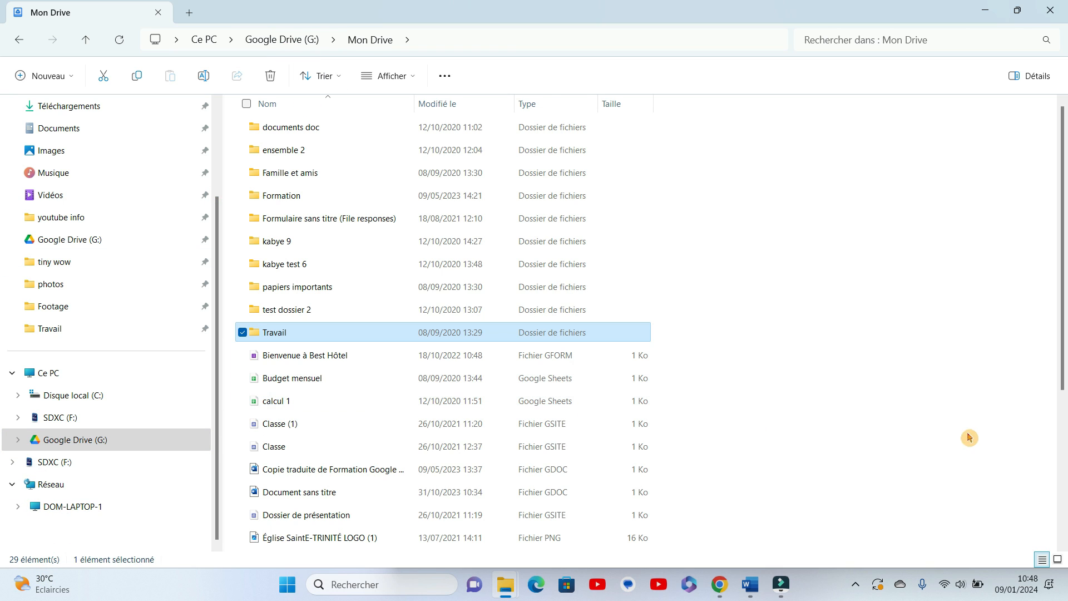
{"action": "left_click", "coordinate": [813, 432]}
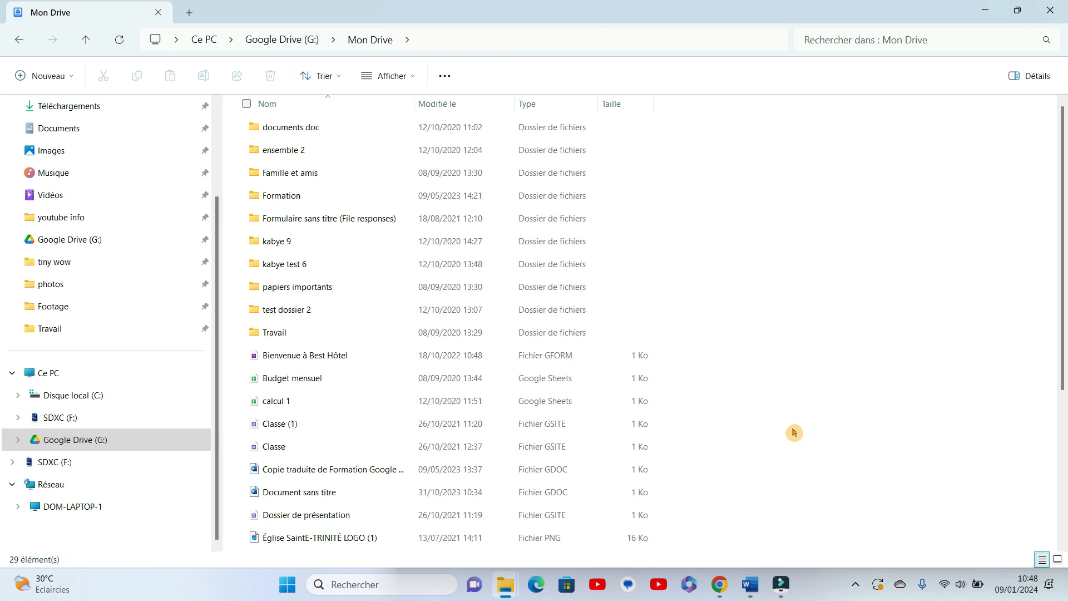
{"action": "right_click", "coordinate": [794, 432]}
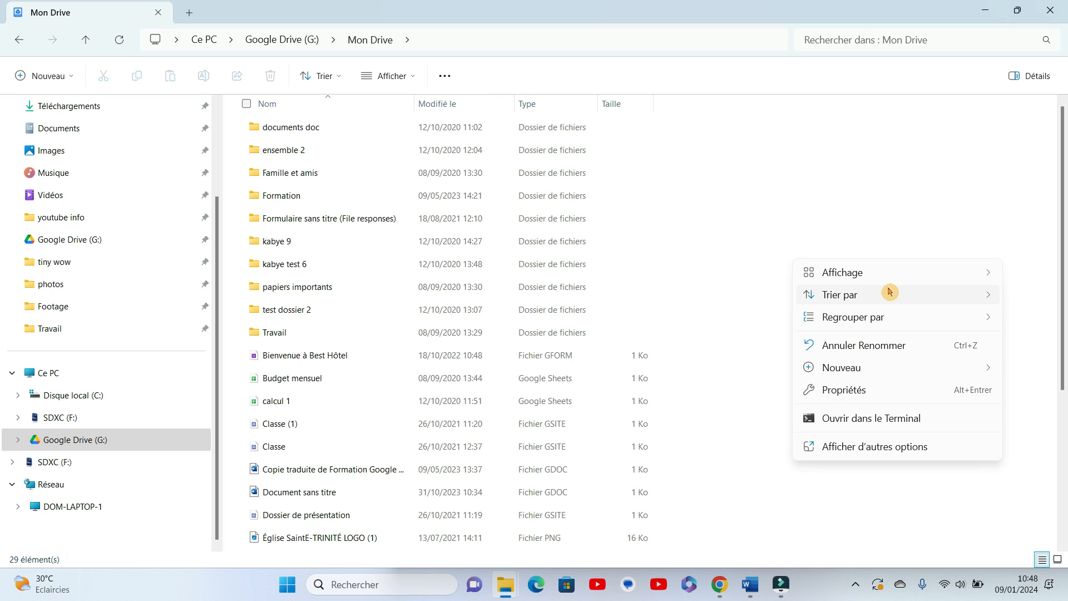
{"action": "mouse_move", "coordinate": [888, 291]}
{"action": "mouse_move", "coordinate": [898, 365]}
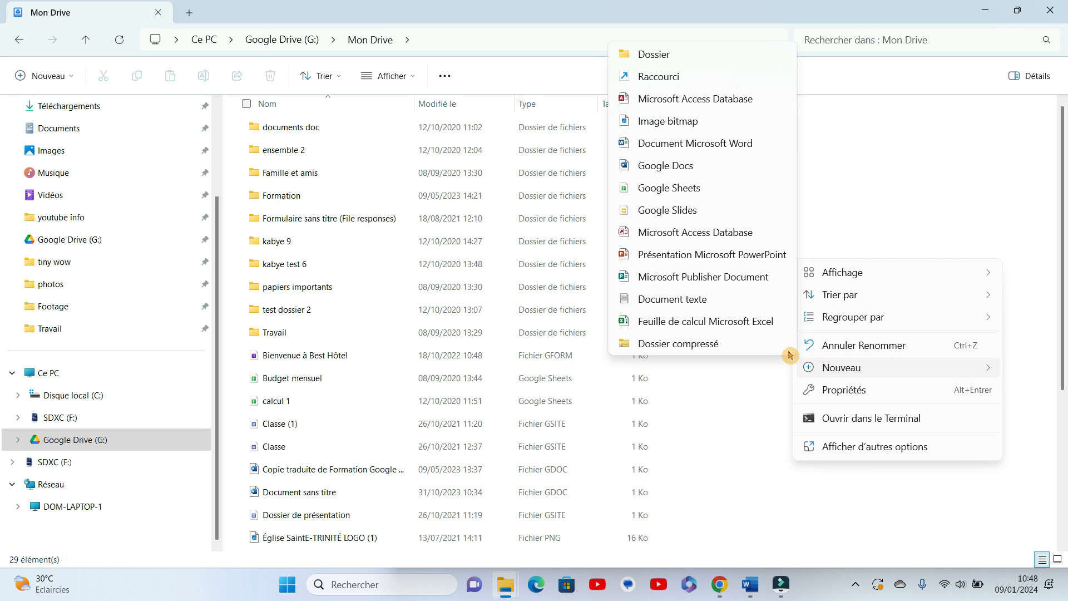
{"action": "left_click", "coordinate": [647, 145]}
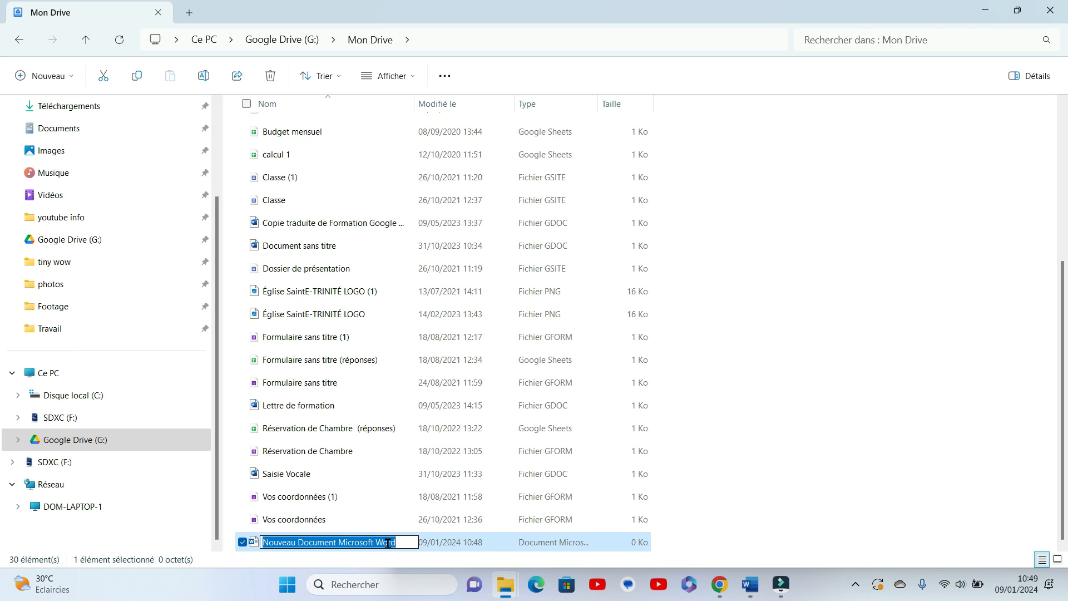
{"action": "type", "text": "teste drive"}
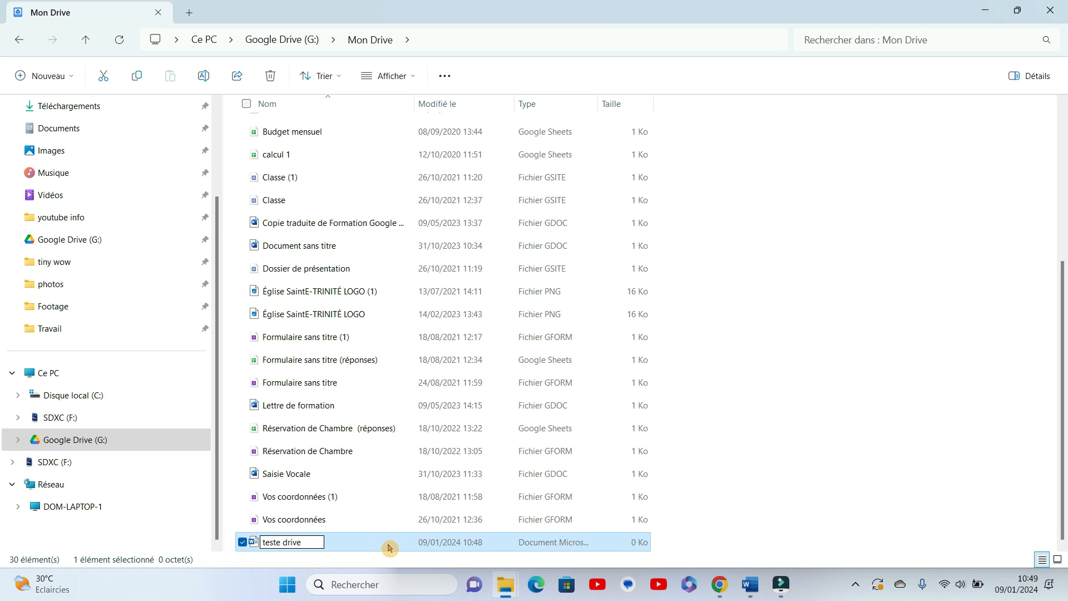
{"action": "key", "text": "Return"}
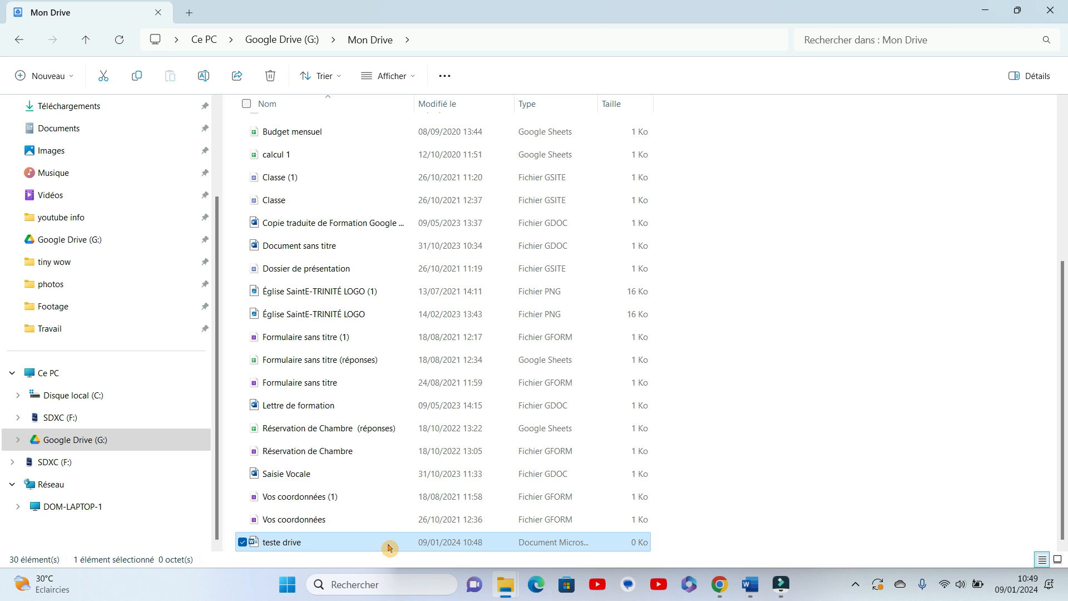
Step: Open the teste drive document in Word and enter the text "Salut les amis"
{"action": "double_click", "coordinate": [389, 544]}
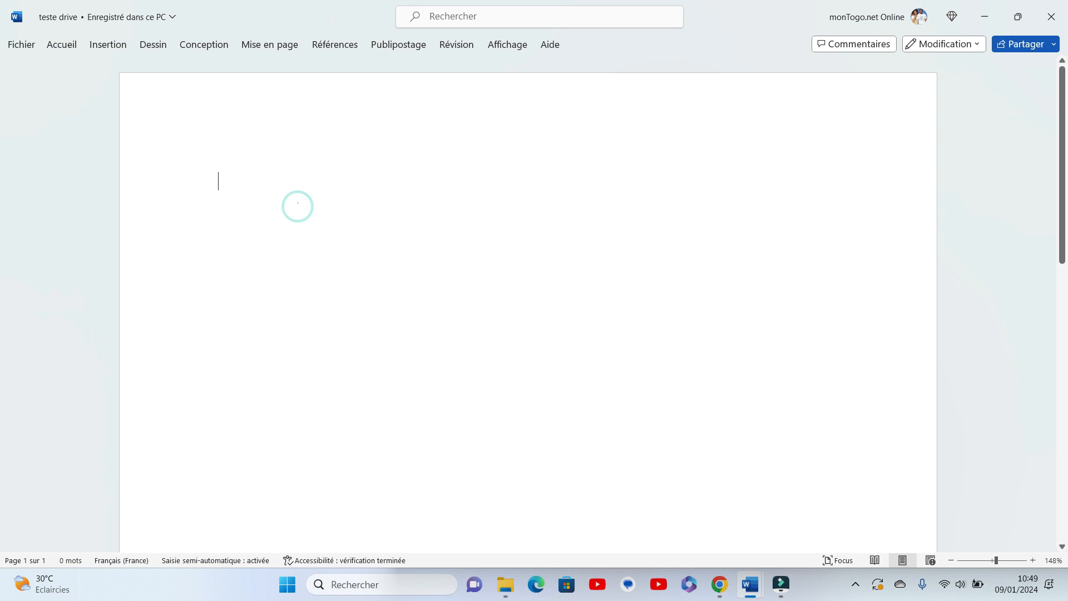
{"action": "type", "text": "salu"}
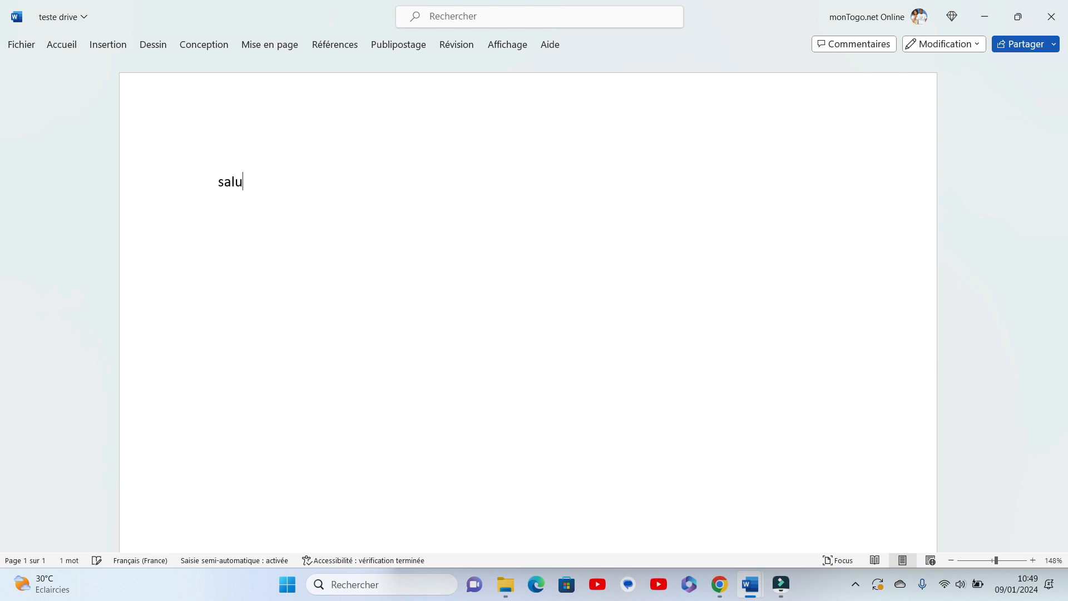
{"action": "type", "text": "t les amis"}
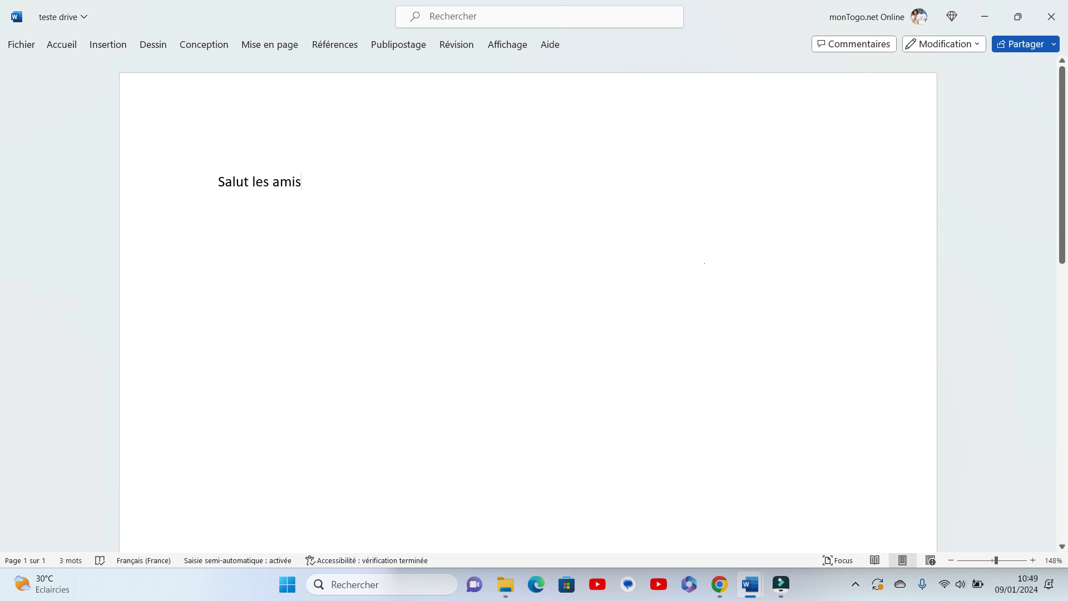
{"action": "left_click", "coordinate": [32, 46]}
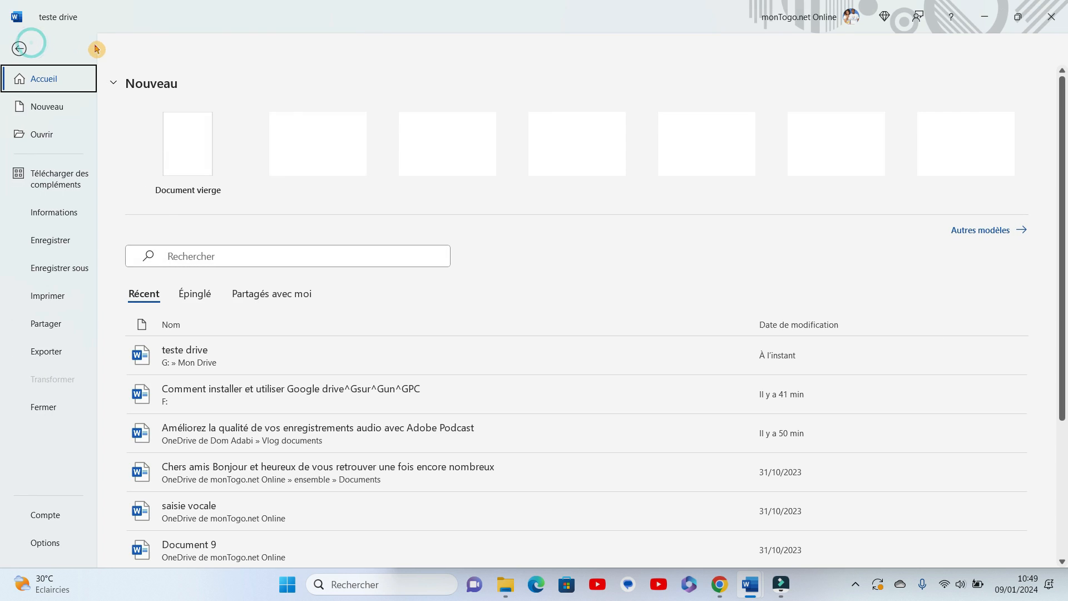
{"action": "left_click", "coordinate": [15, 51]}
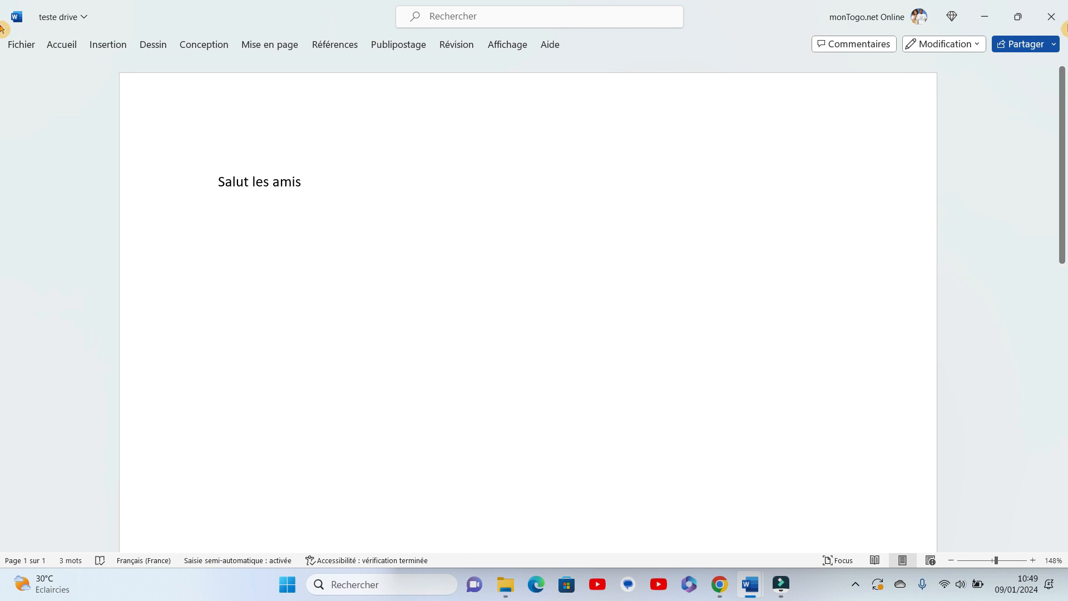
Step: Minimize the Word and File Explorer windows, maximize Chrome, and find and select teste drive.docx in web Mon Drive
{"action": "left_click", "coordinate": [984, 18]}
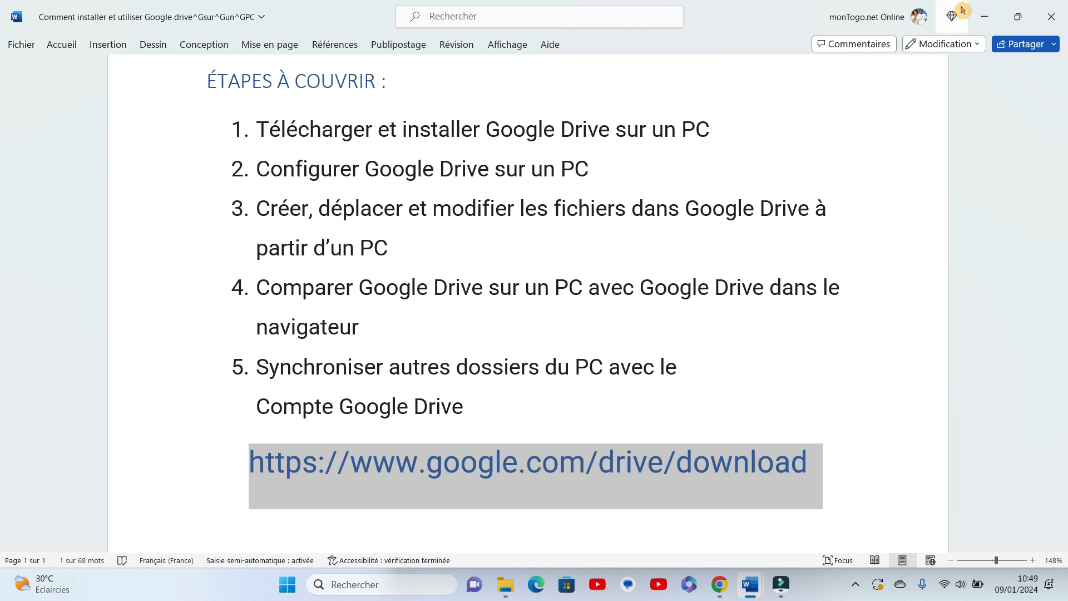
{"action": "left_click", "coordinate": [984, 18]}
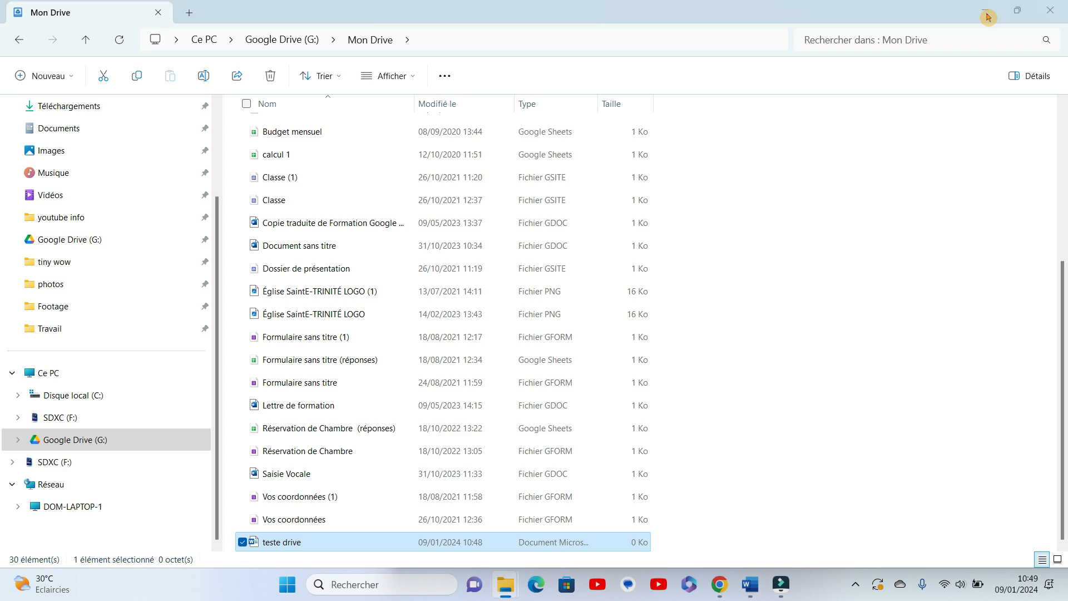
{"action": "left_click", "coordinate": [987, 17]}
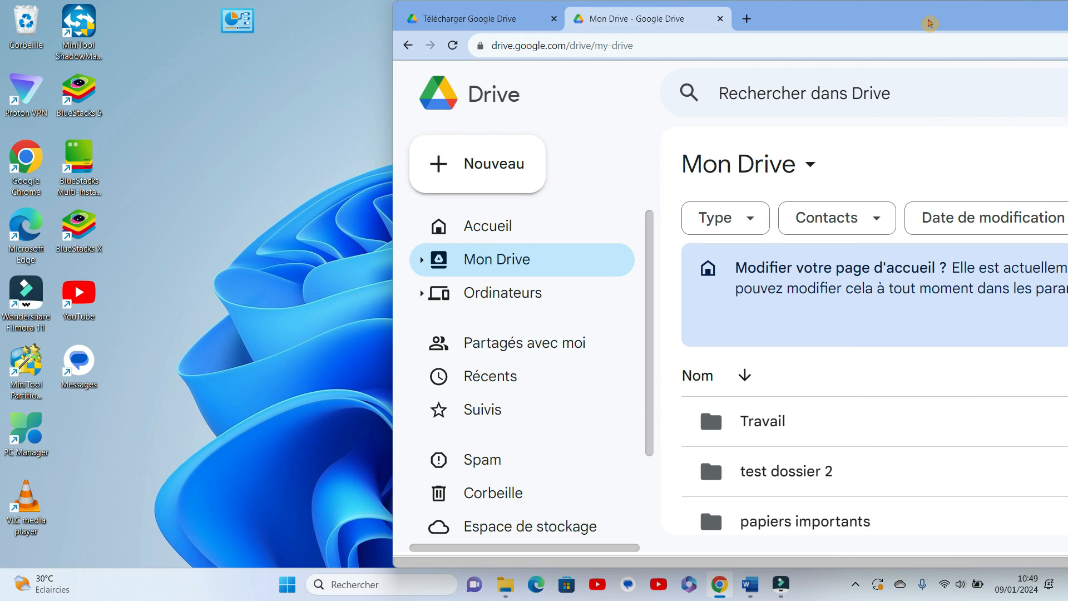
{"action": "left_click_drag", "start_coordinate": [931, 26], "coordinate": [748, 2]}
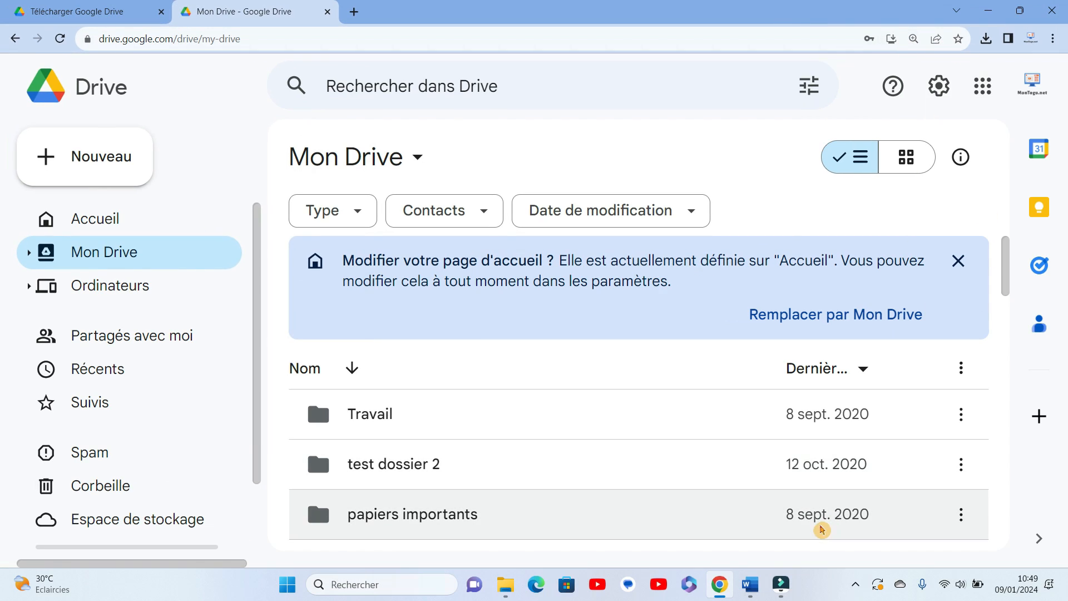
{"action": "scroll", "coordinate": [792, 395], "scroll_direction": "down", "scroll_amount": 7}
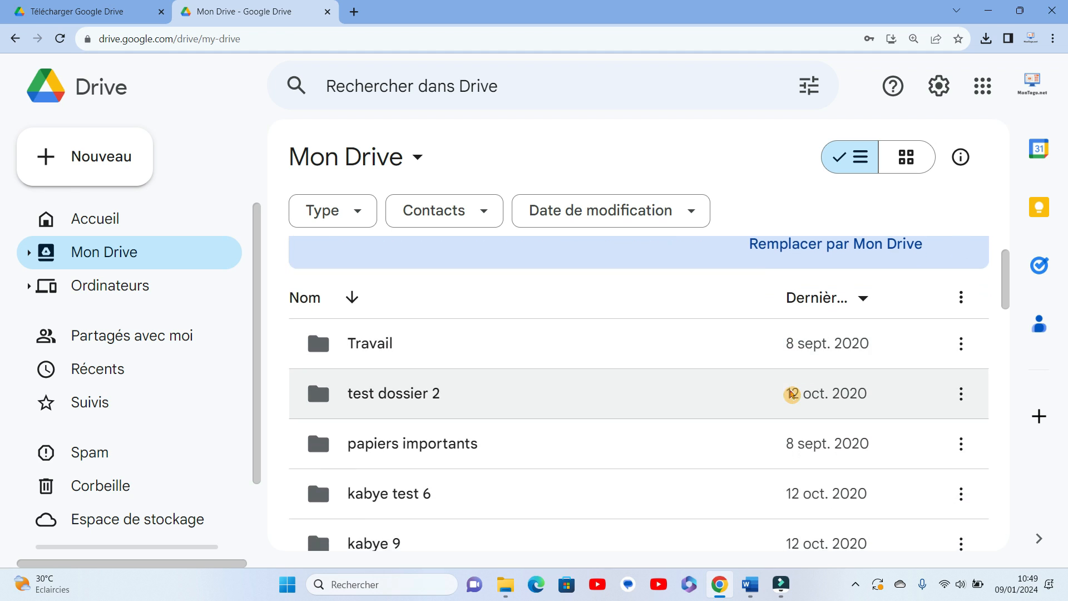
{"action": "scroll", "coordinate": [792, 395], "scroll_direction": "down", "scroll_amount": 2}
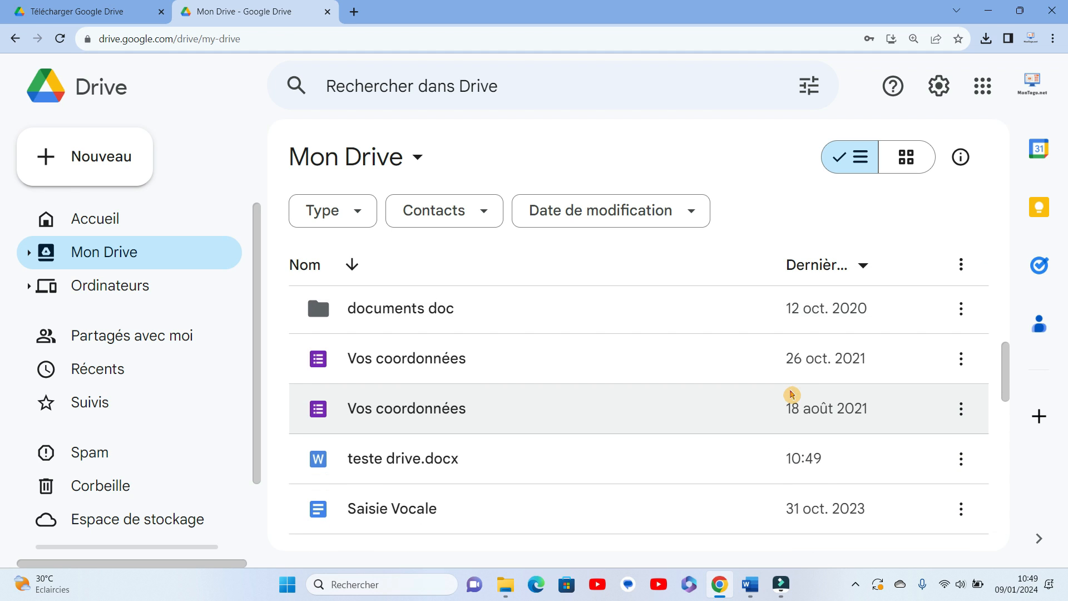
{"action": "scroll", "coordinate": [791, 394], "scroll_direction": "down", "scroll_amount": 1}
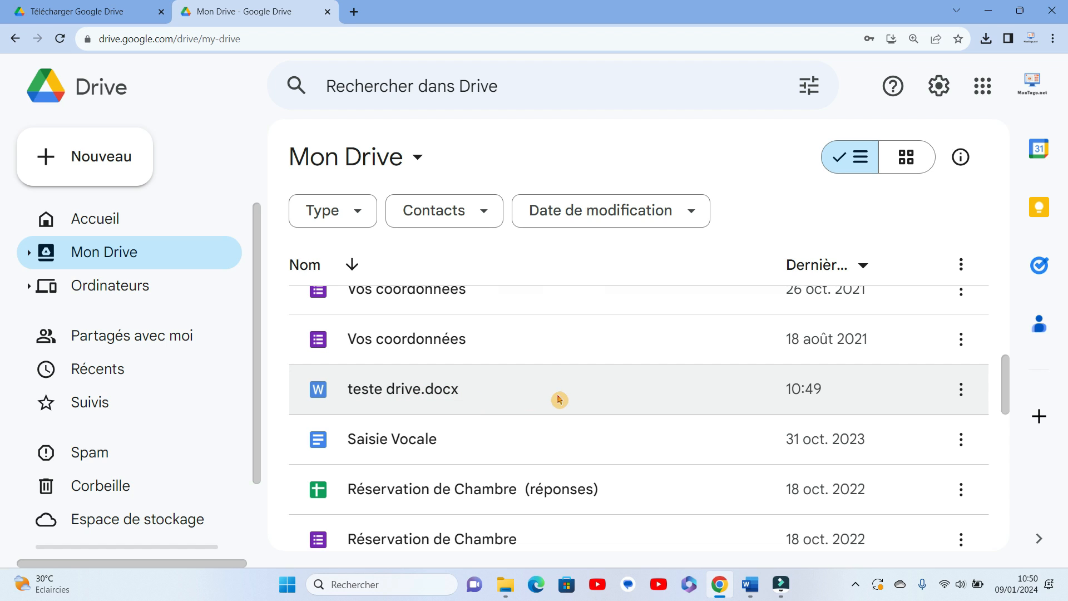
{"action": "left_click", "coordinate": [371, 400]}
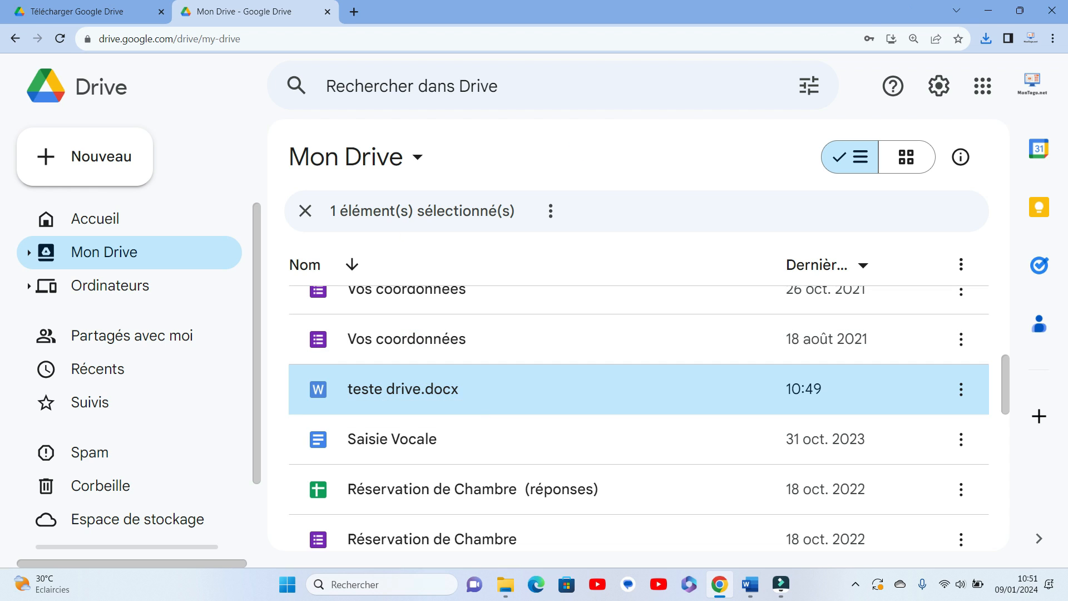
Step: Minimize Chrome and display the sync activity of the Google Drive desktop app
{"action": "left_click", "coordinate": [994, 9]}
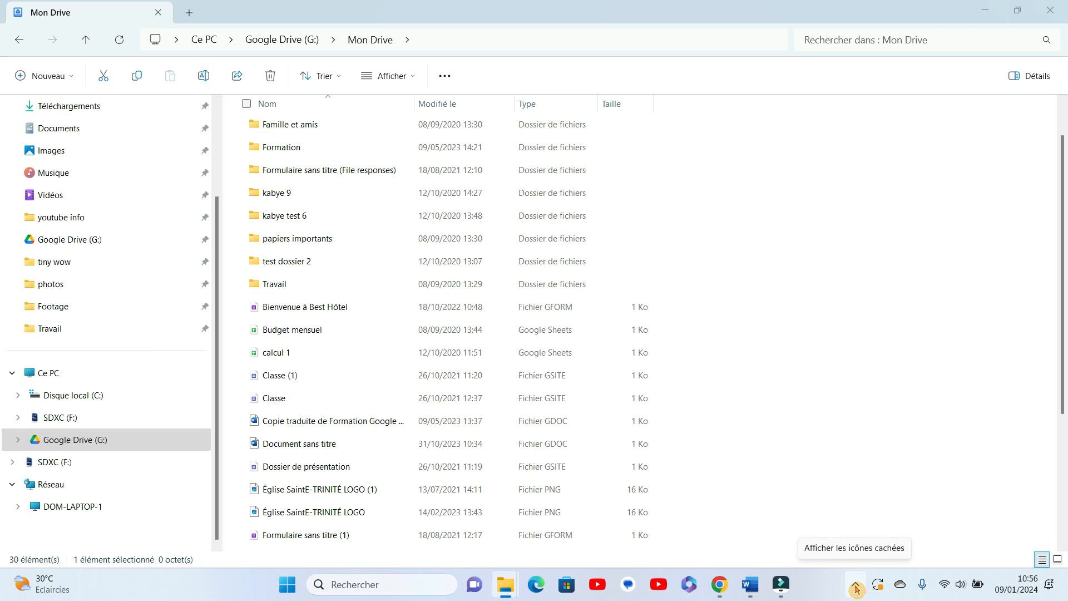
{"action": "left_click", "coordinate": [856, 588]}
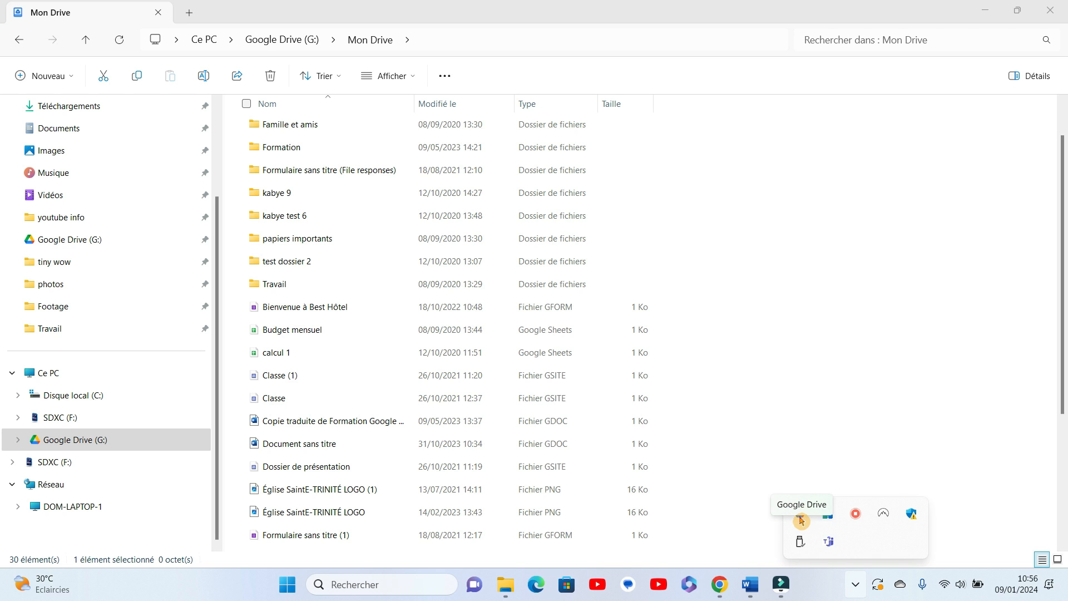
{"action": "left_click", "coordinate": [801, 520]}
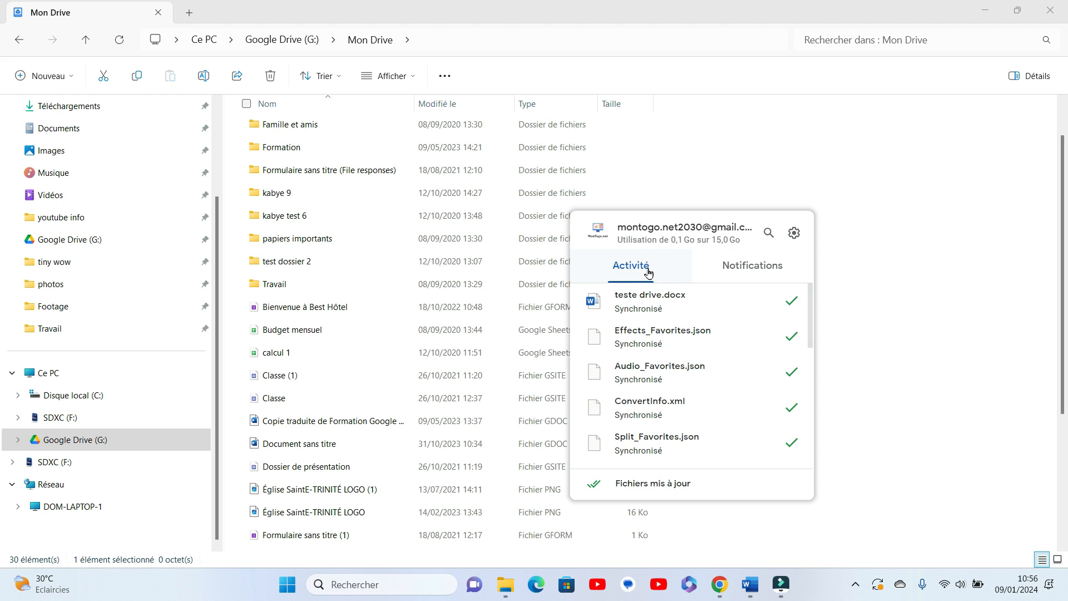
Step: Look through the synced files in the Google Drive activity list and open the Google Drive preferences
{"action": "scroll", "coordinate": [667, 309], "scroll_direction": "down", "scroll_amount": 3}
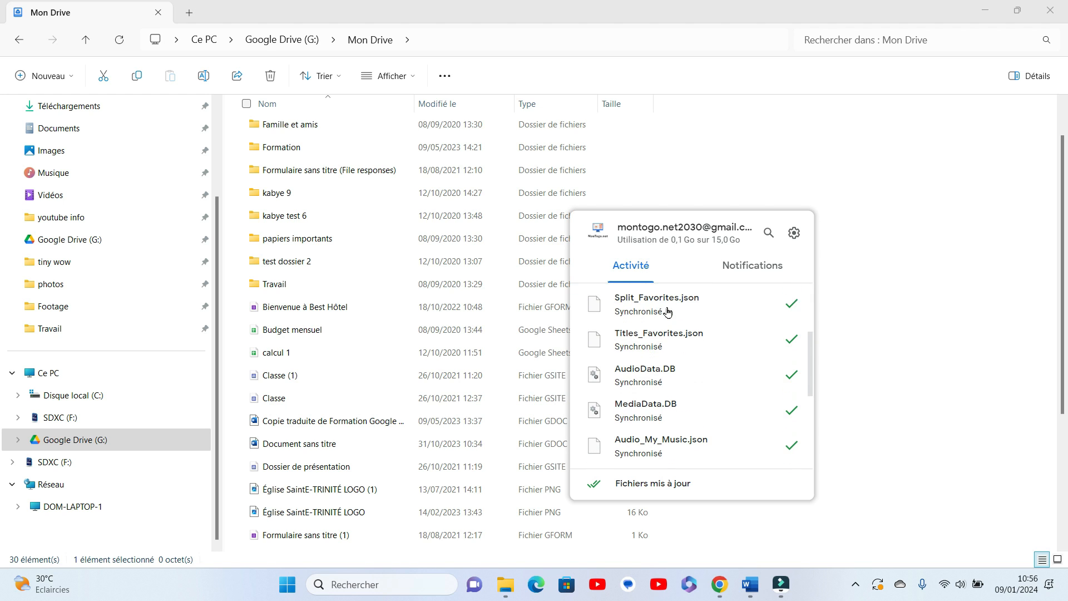
{"action": "scroll", "coordinate": [670, 317], "scroll_direction": "down", "scroll_amount": 3}
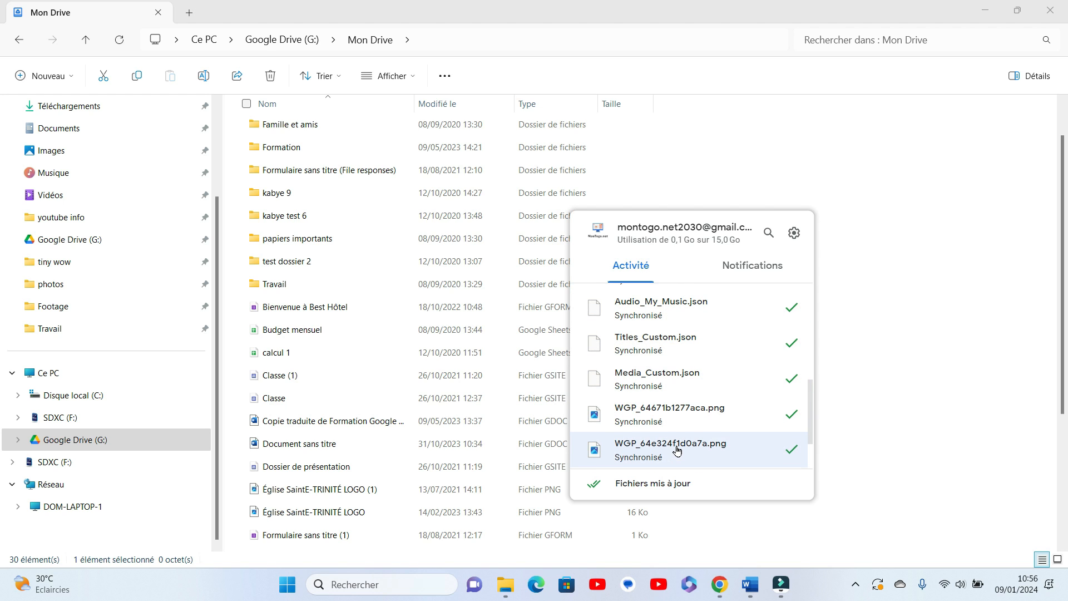
{"action": "scroll", "coordinate": [684, 318], "scroll_direction": "up", "scroll_amount": 5}
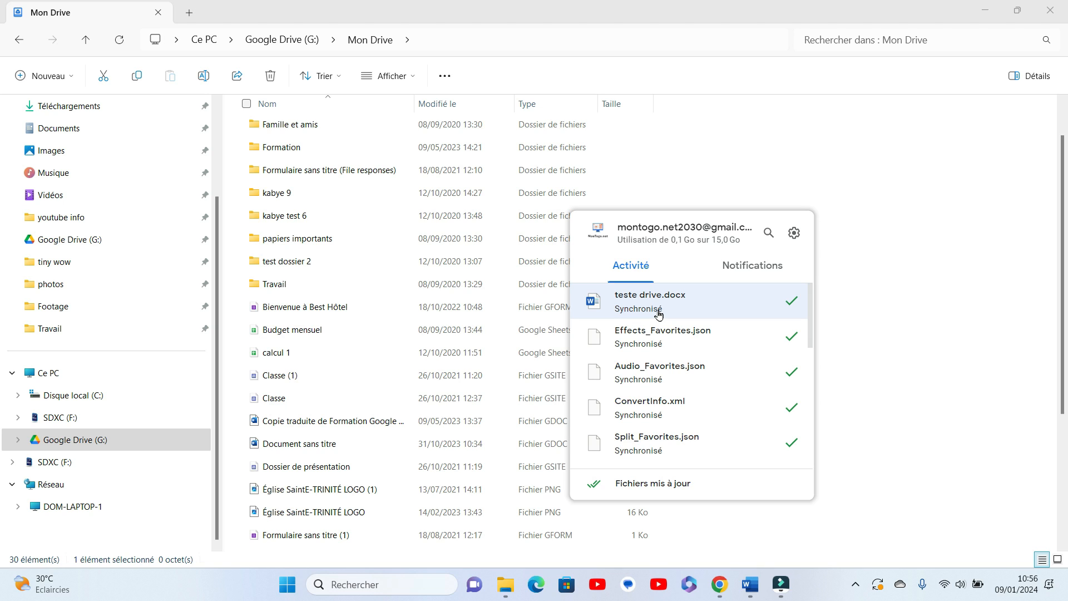
{"action": "left_click", "coordinate": [795, 234]}
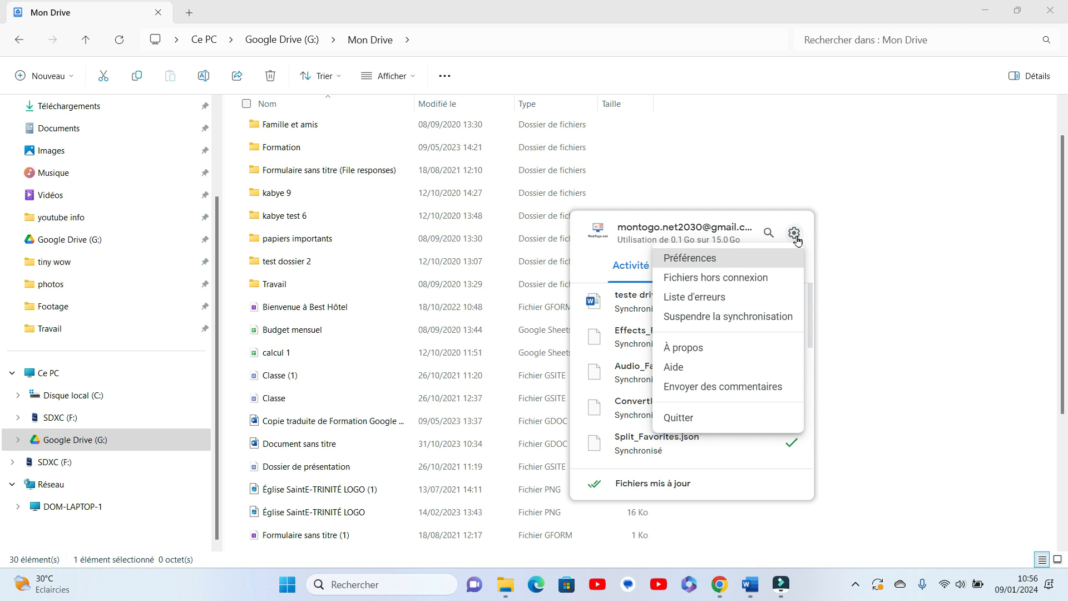
{"action": "left_click", "coordinate": [692, 260]}
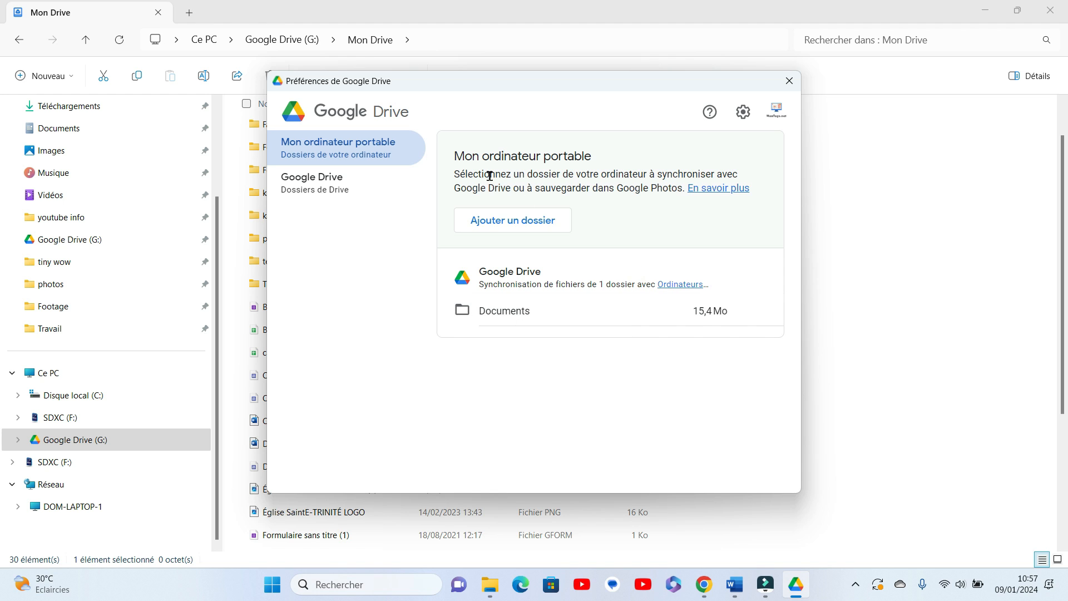
Step: Browse the computer's drives and folders in the selection dialog for adding a synced folder, and cancel the selection
{"action": "left_click", "coordinate": [505, 221]}
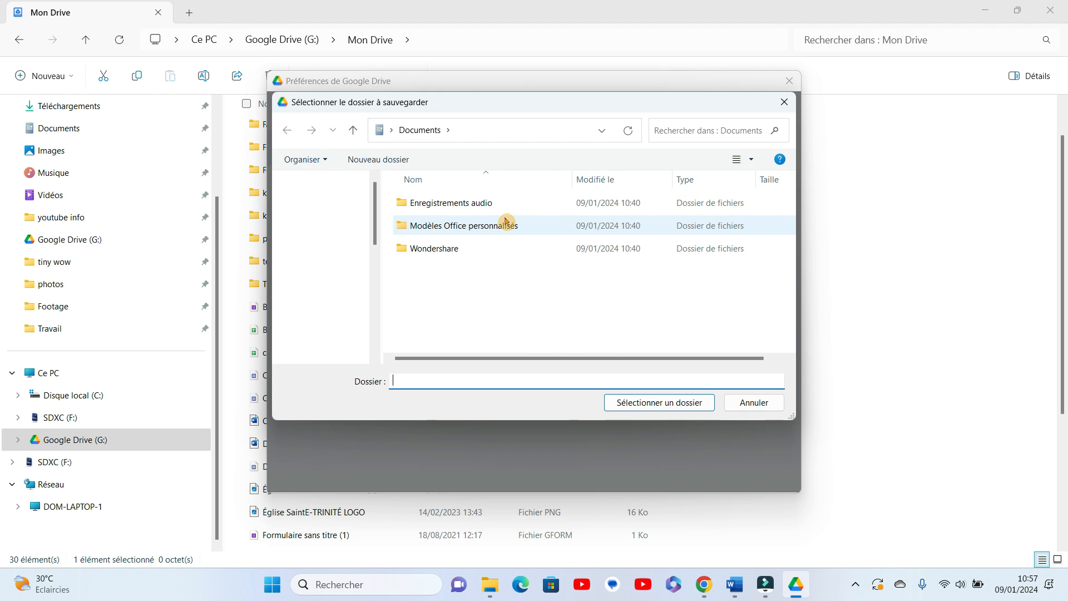
{"action": "scroll", "coordinate": [338, 336], "scroll_direction": "down", "scroll_amount": 2}
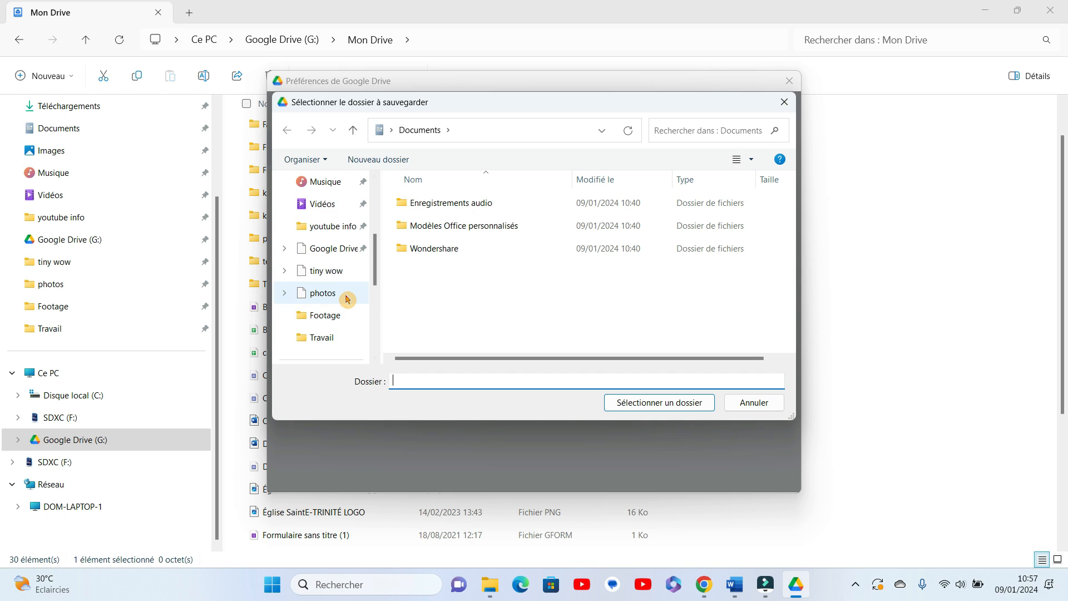
{"action": "scroll", "coordinate": [375, 309], "scroll_direction": "down", "scroll_amount": 1}
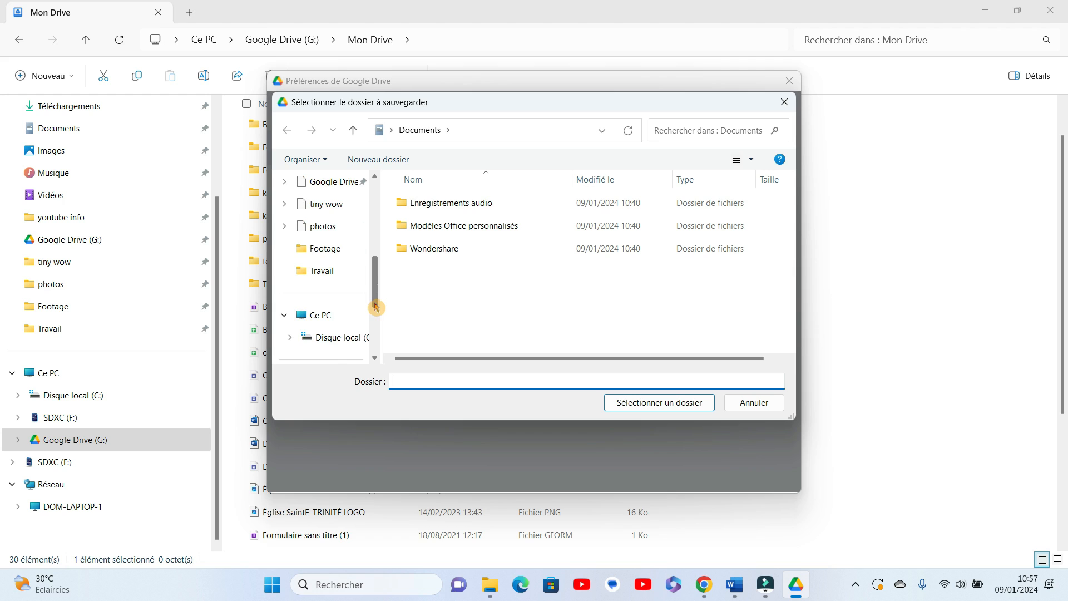
{"action": "scroll", "coordinate": [364, 309], "scroll_direction": "down", "scroll_amount": 2}
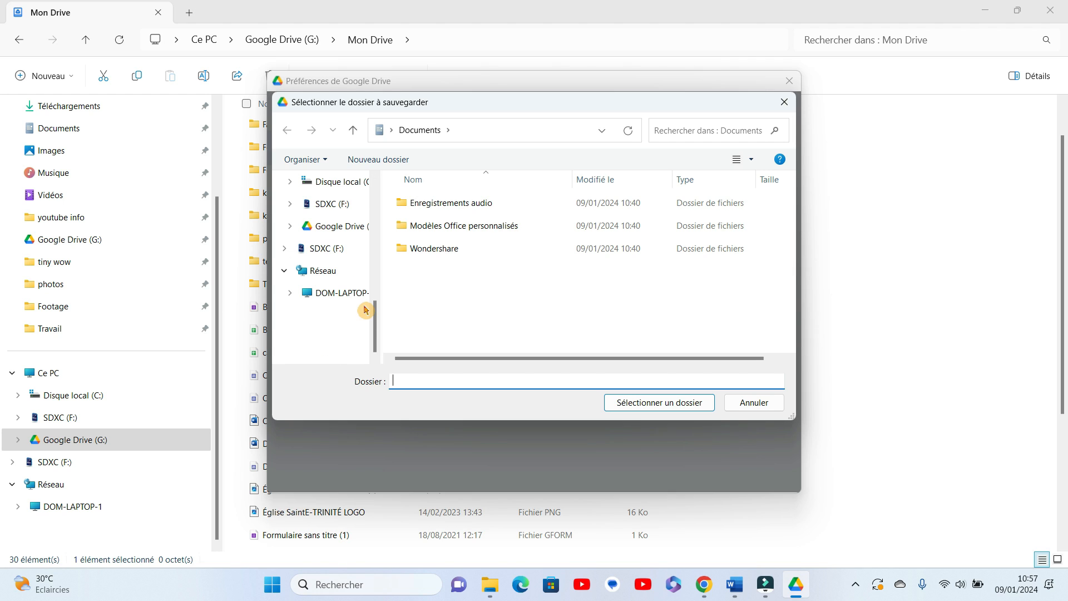
{"action": "scroll", "coordinate": [359, 303], "scroll_direction": "up", "scroll_amount": 1}
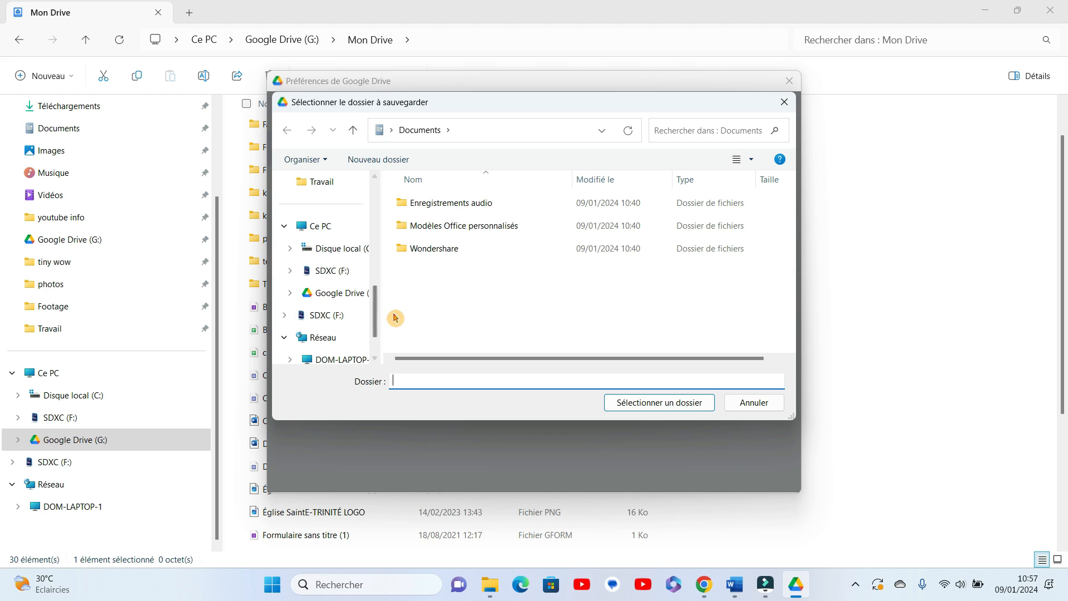
{"action": "scroll", "coordinate": [364, 292], "scroll_direction": "down", "scroll_amount": 1}
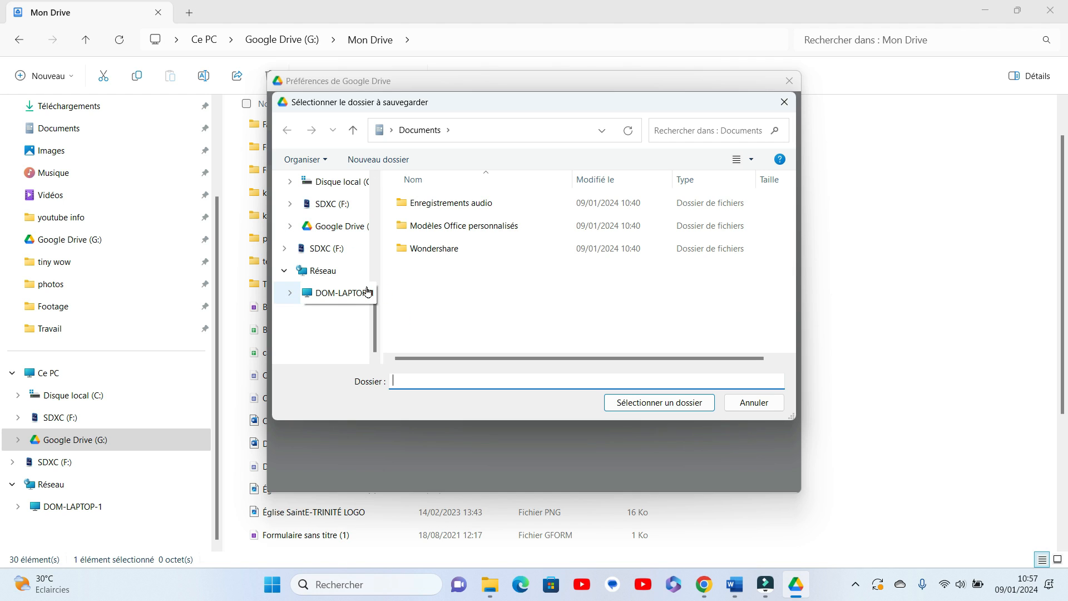
{"action": "scroll", "coordinate": [366, 291], "scroll_direction": "up", "scroll_amount": 2}
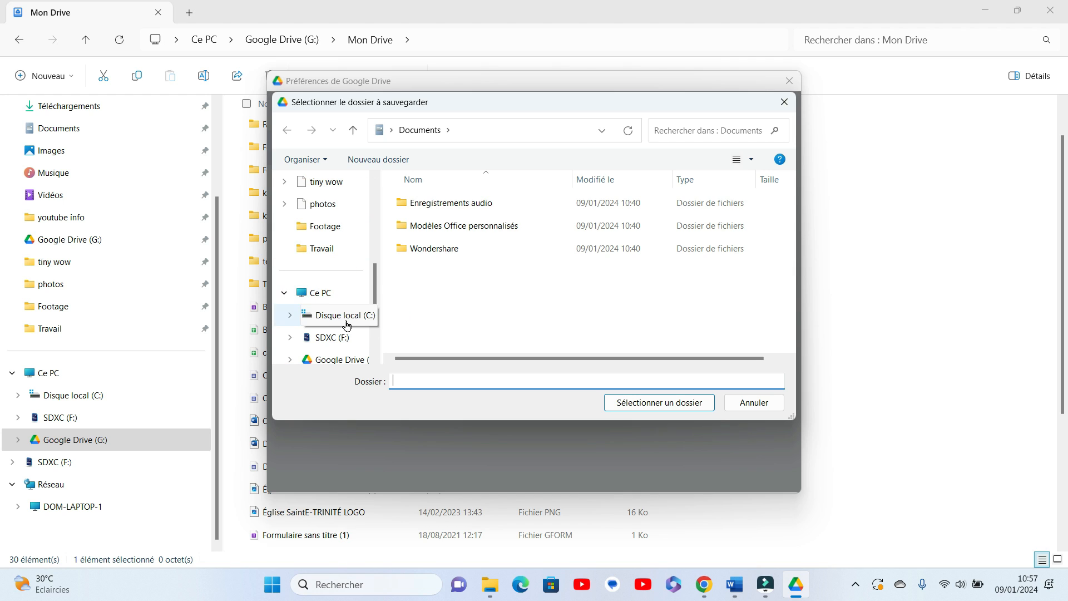
{"action": "scroll", "coordinate": [345, 328], "scroll_direction": "down", "scroll_amount": 1}
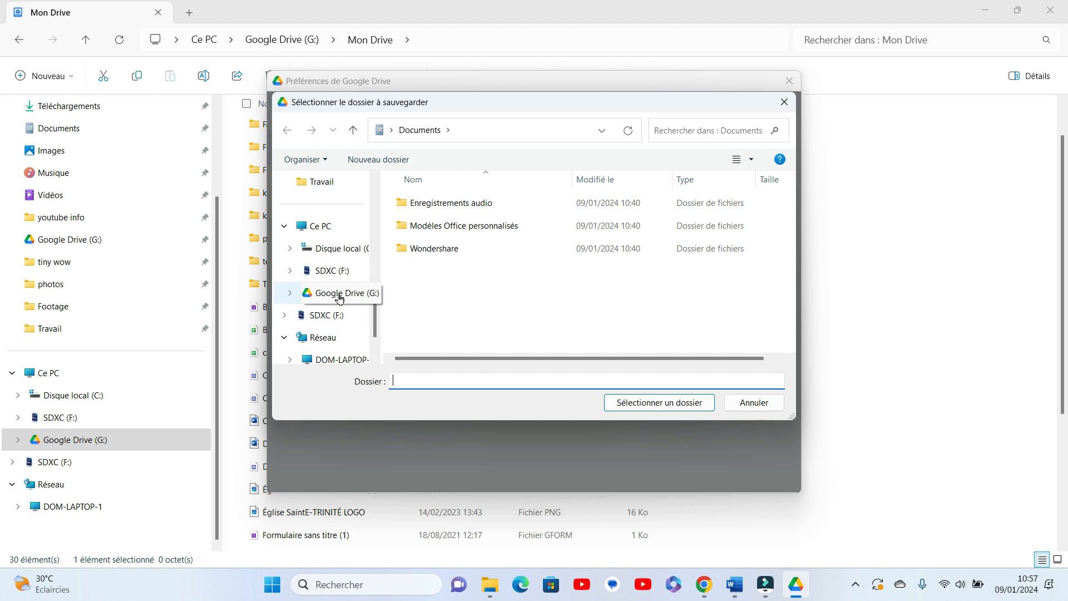
{"action": "left_click", "coordinate": [754, 402]}
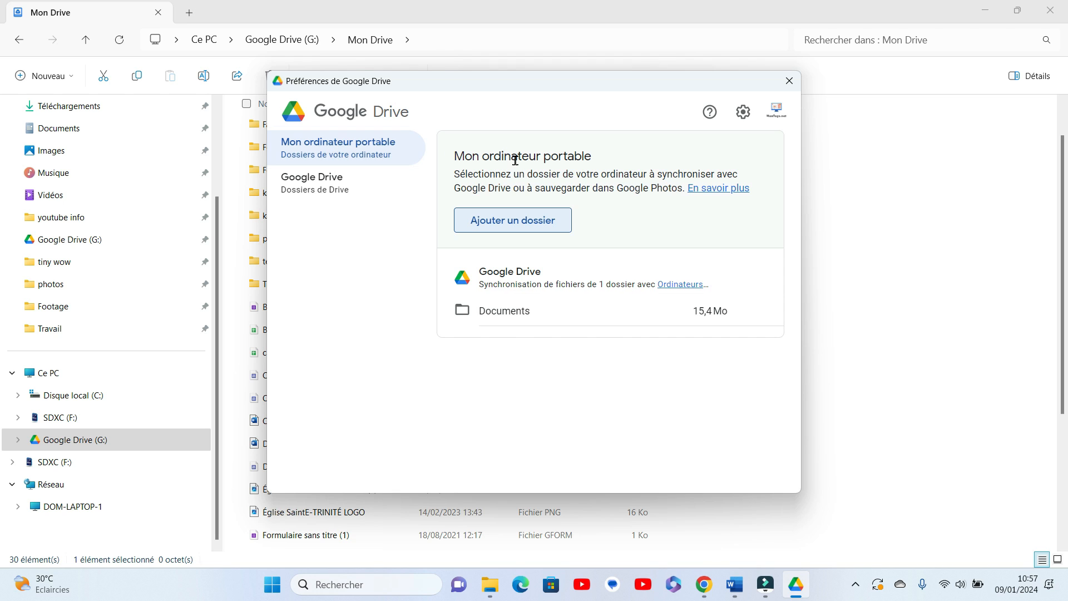
Step: Examine the Mon Drive sync options for streaming or duplicating files in the Google Drive preferences
{"action": "left_click", "coordinate": [320, 186]}
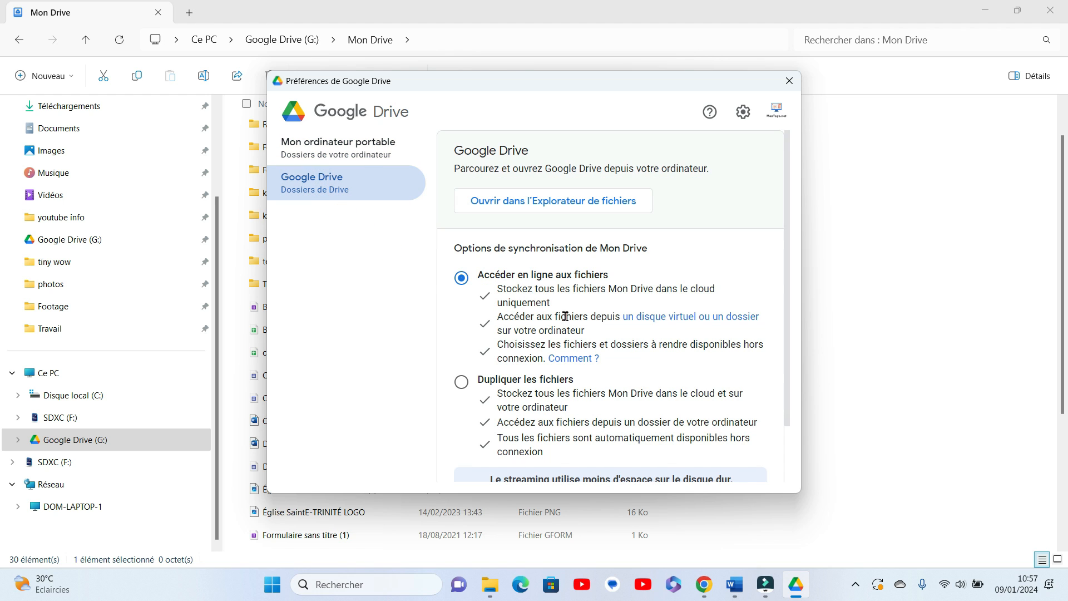
{"action": "scroll", "coordinate": [565, 316], "scroll_direction": "down", "scroll_amount": 2}
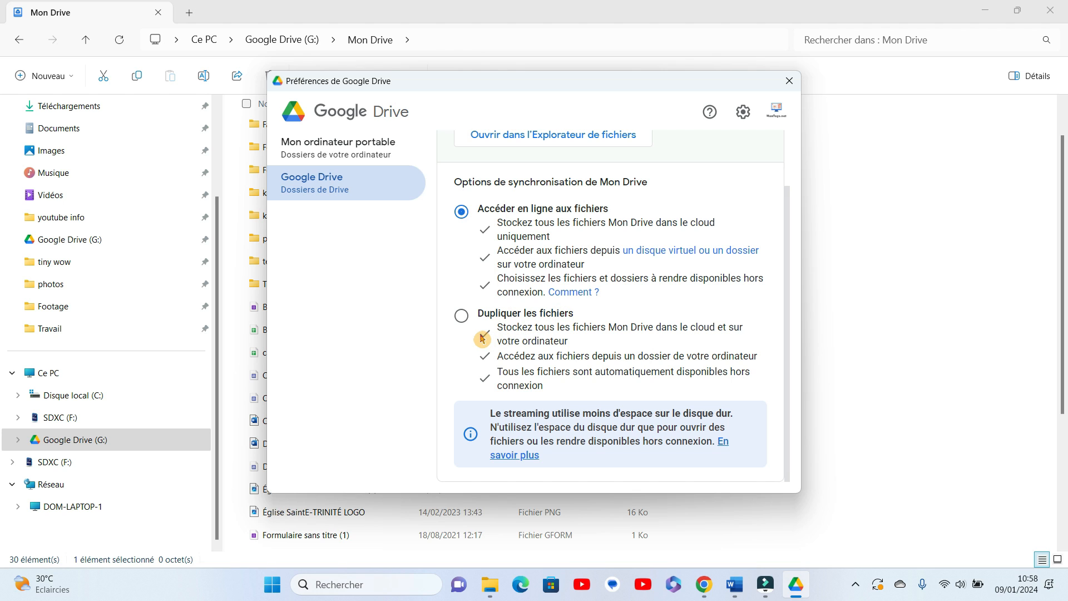
{"action": "scroll", "coordinate": [512, 317], "scroll_direction": "up", "scroll_amount": 2}
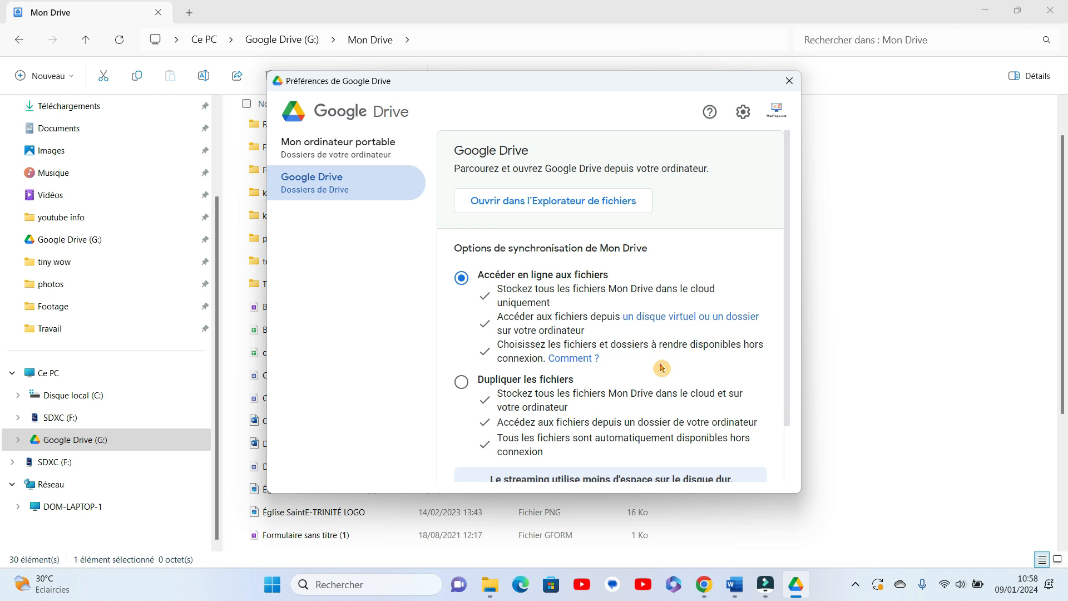
Step: Open the advanced Google Drive settings and examine the drive letters available for the streaming location, keeping letter G
{"action": "left_click", "coordinate": [742, 113]}
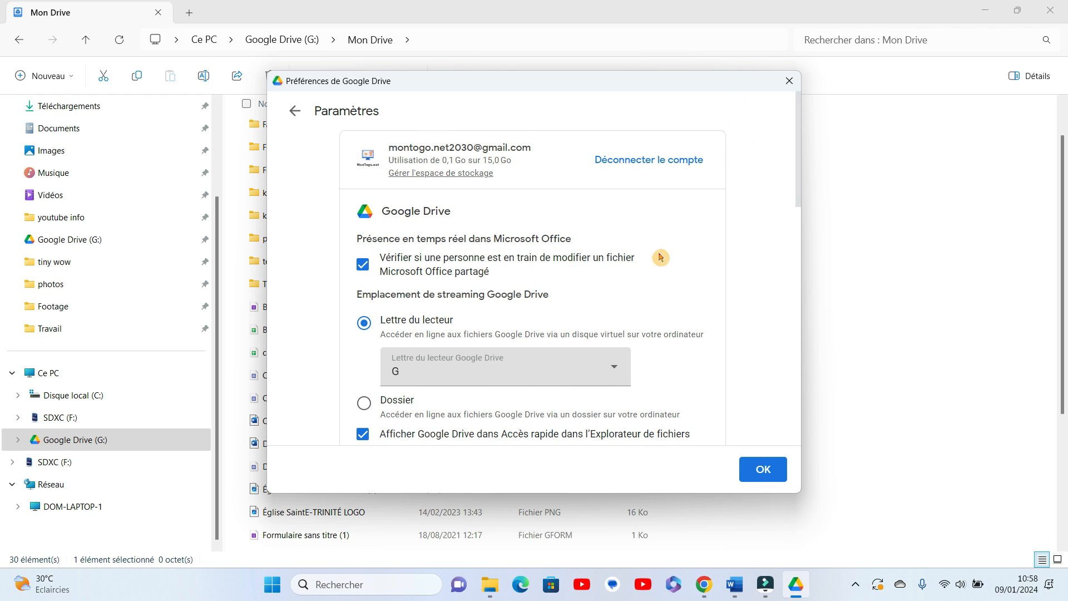
{"action": "scroll", "coordinate": [617, 289], "scroll_direction": "down", "scroll_amount": 2}
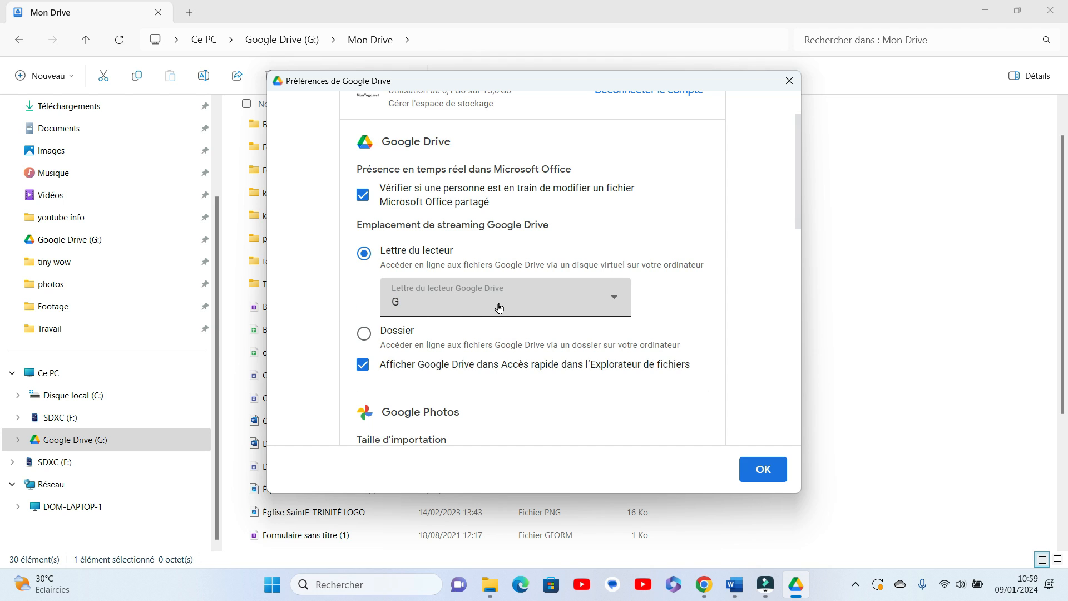
{"action": "left_click", "coordinate": [617, 303]}
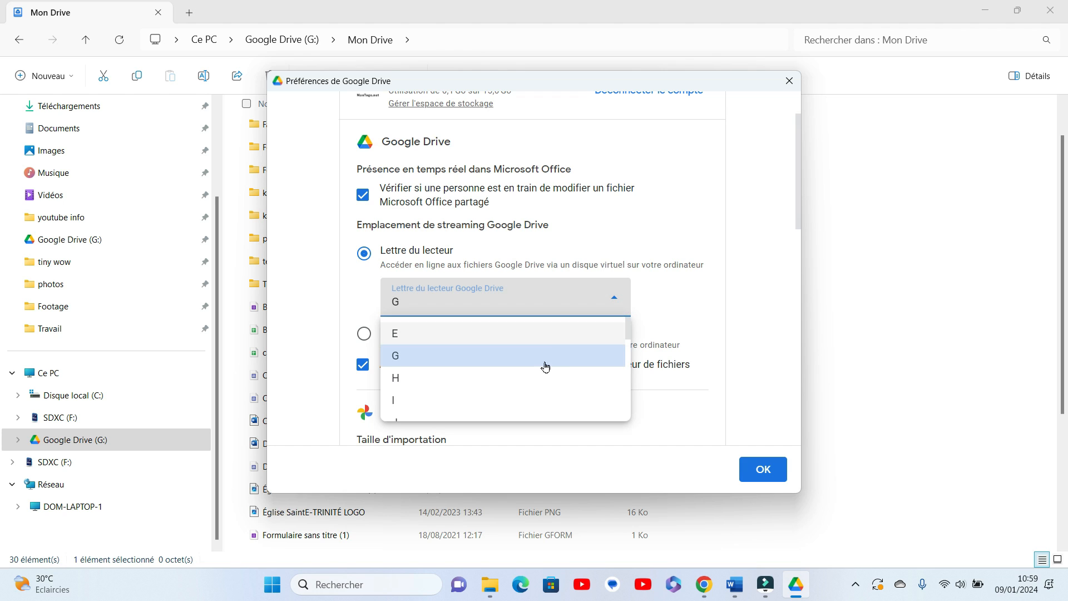
{"action": "scroll", "coordinate": [536, 386], "scroll_direction": "down", "scroll_amount": 6}
{"action": "scroll", "coordinate": [493, 392], "scroll_direction": "down", "scroll_amount": 1}
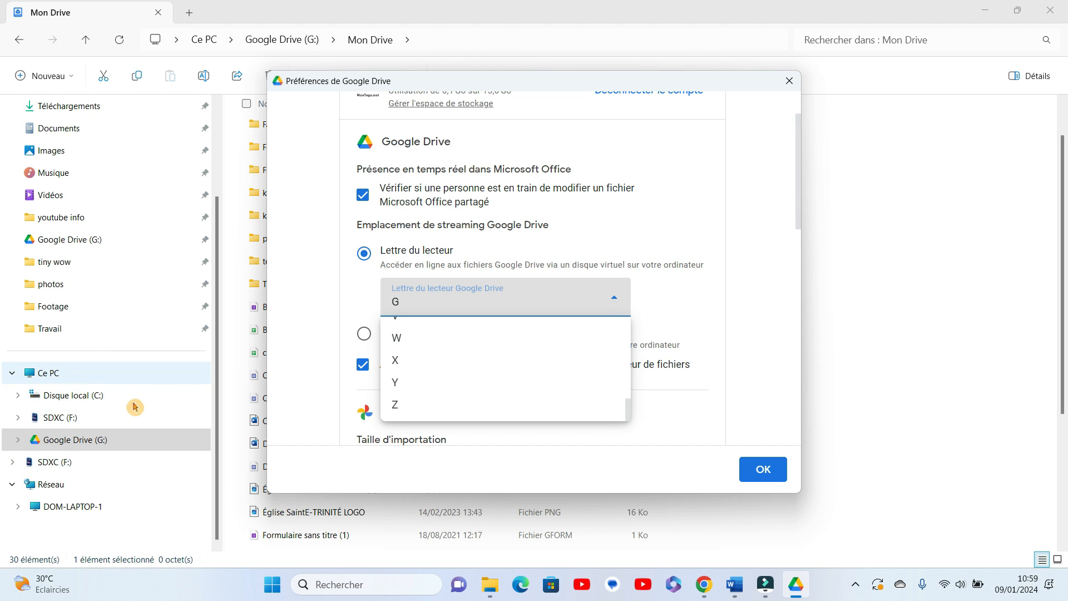
{"action": "scroll", "coordinate": [482, 388], "scroll_direction": "up", "scroll_amount": 4}
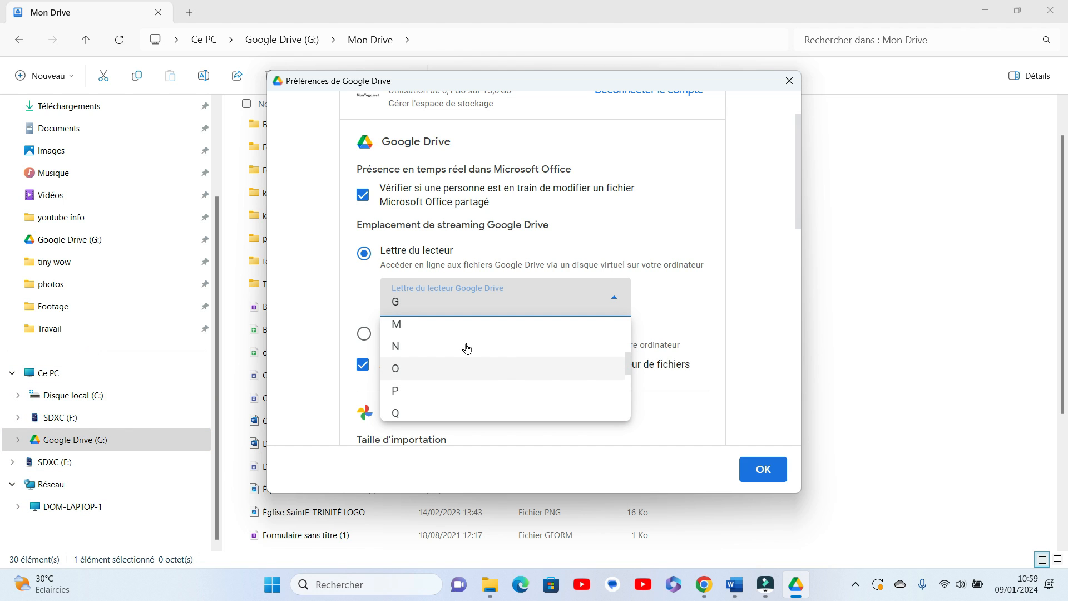
{"action": "left_click", "coordinate": [402, 302]}
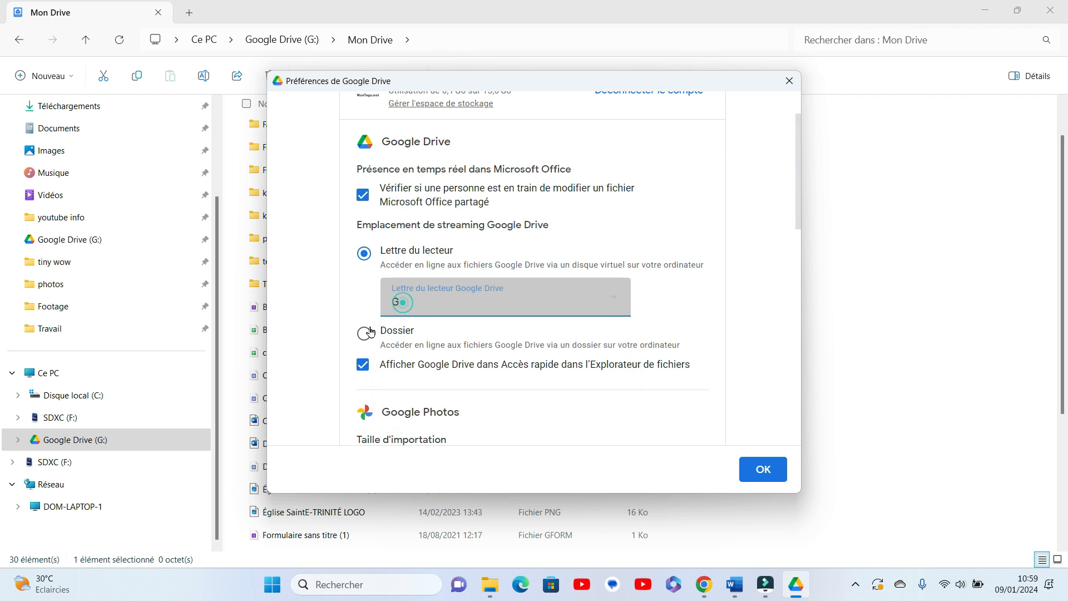
Step: Examine the quick access, Google Photos upload, file type and launch settings, and close the preferences with the settings confirmed
{"action": "scroll", "coordinate": [758, 332], "scroll_direction": "down", "scroll_amount": 1}
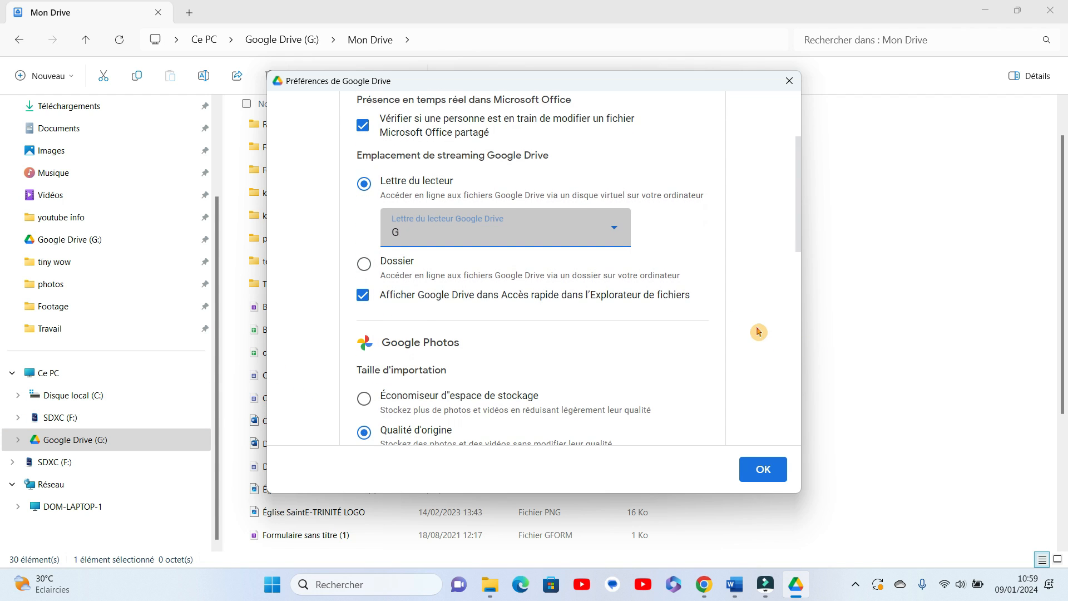
{"action": "scroll", "coordinate": [758, 332], "scroll_direction": "down", "scroll_amount": 1}
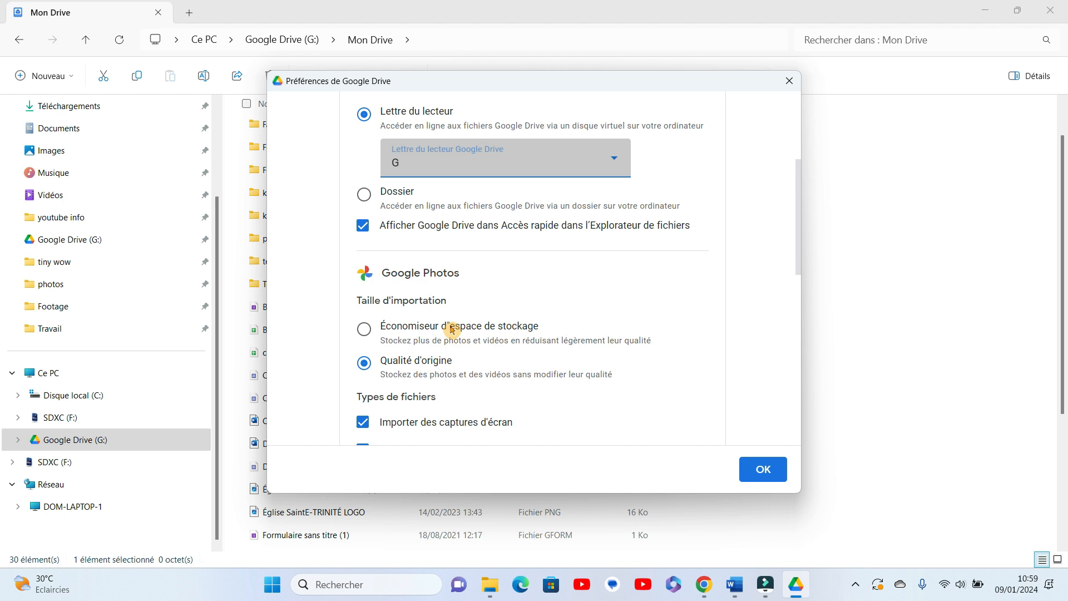
{"action": "scroll", "coordinate": [452, 329], "scroll_direction": "down", "scroll_amount": 3}
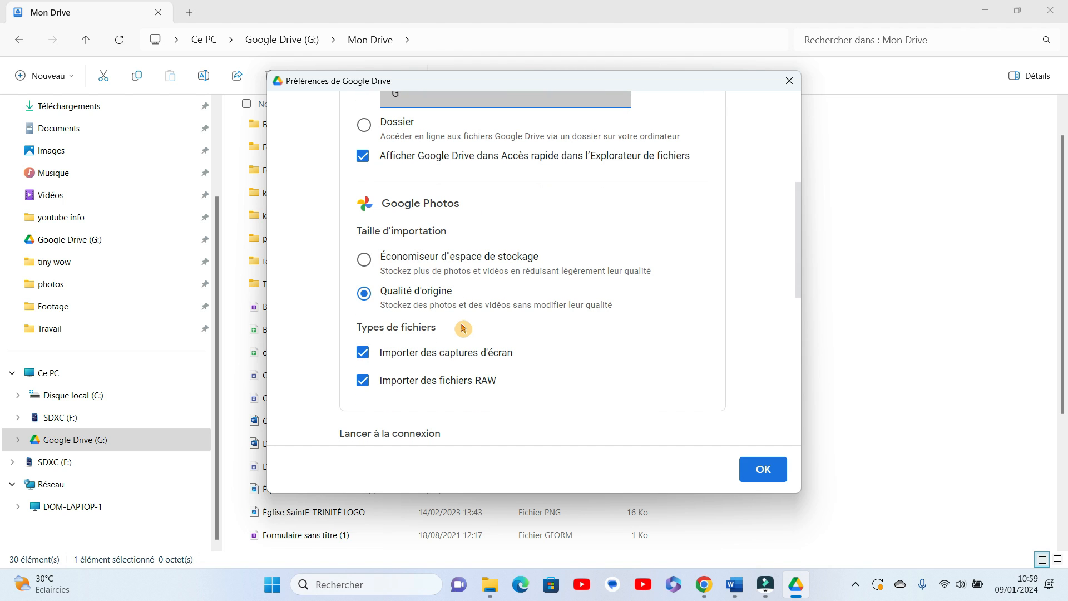
{"action": "scroll", "coordinate": [462, 328], "scroll_direction": "up", "scroll_amount": 3}
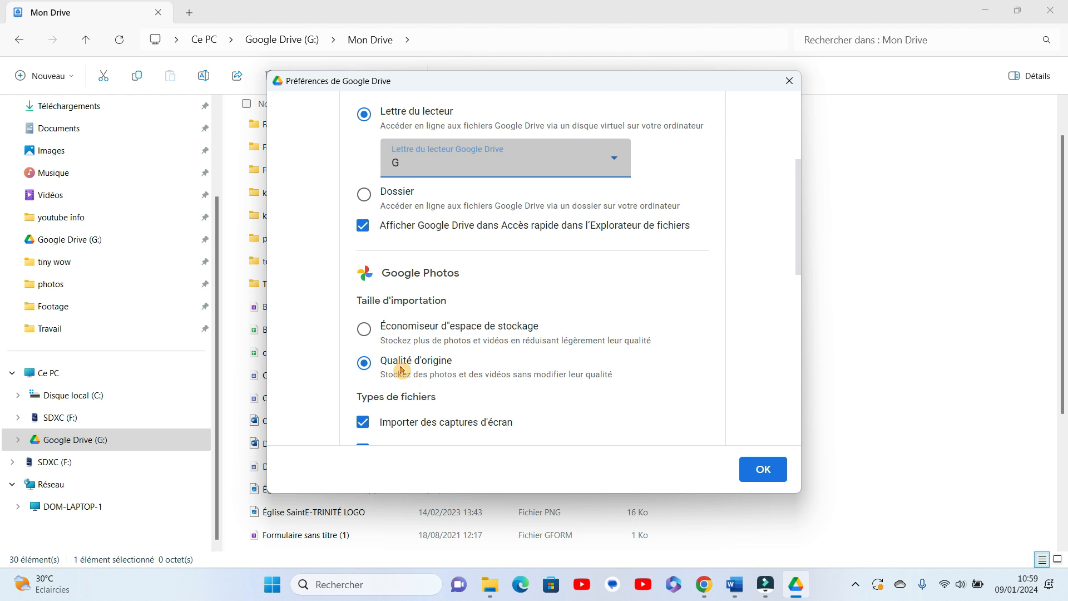
{"action": "scroll", "coordinate": [446, 371], "scroll_direction": "down", "scroll_amount": 4}
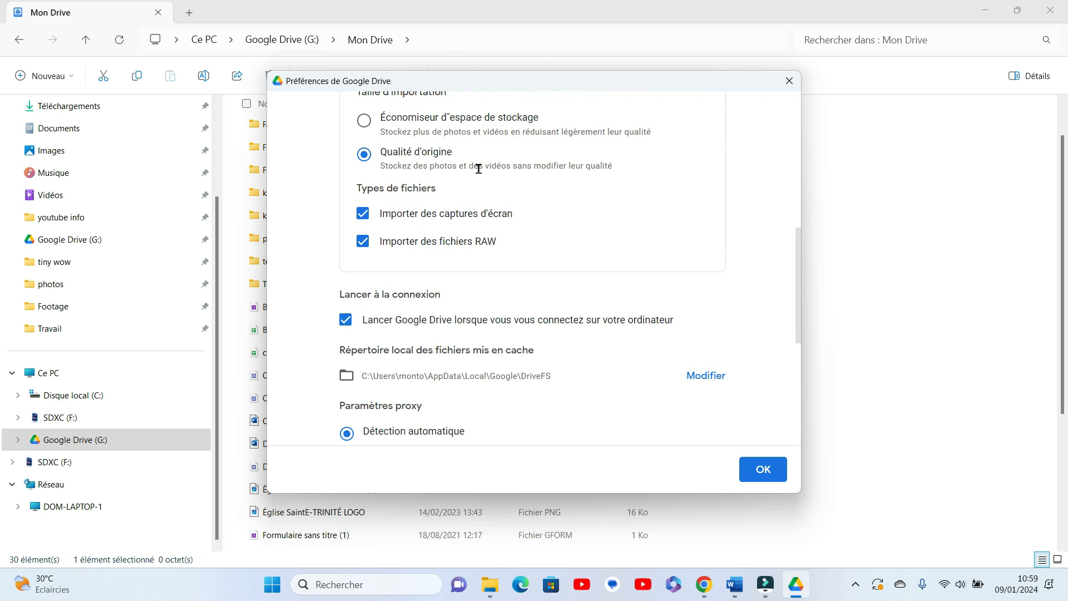
{"action": "scroll", "coordinate": [479, 236], "scroll_direction": "up", "scroll_amount": 5}
{"action": "scroll", "coordinate": [484, 248], "scroll_direction": "down", "scroll_amount": 5}
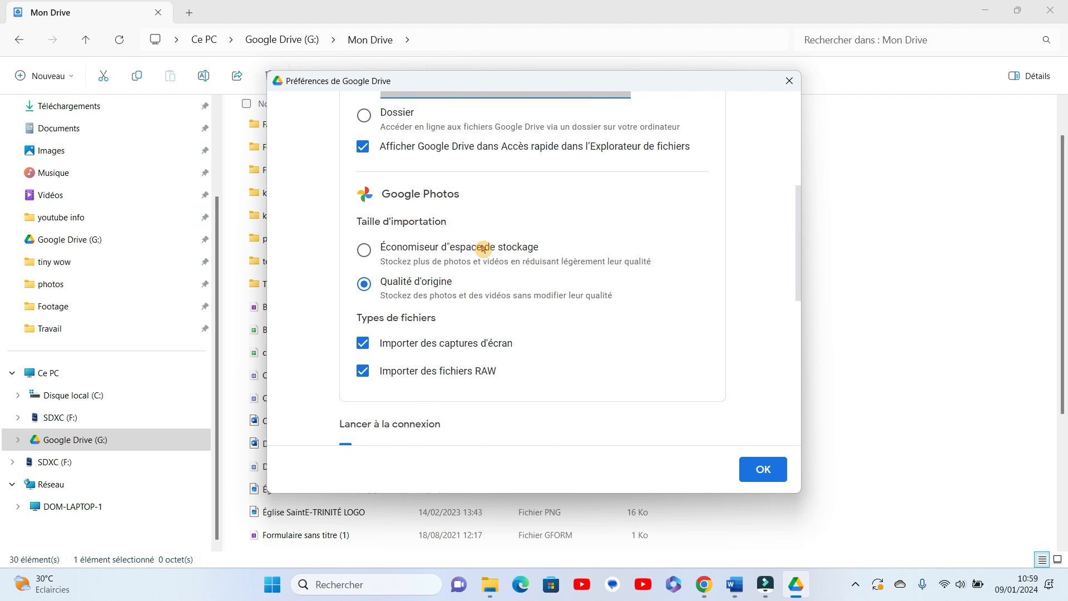
{"action": "scroll", "coordinate": [551, 321], "scroll_direction": "up", "scroll_amount": 5}
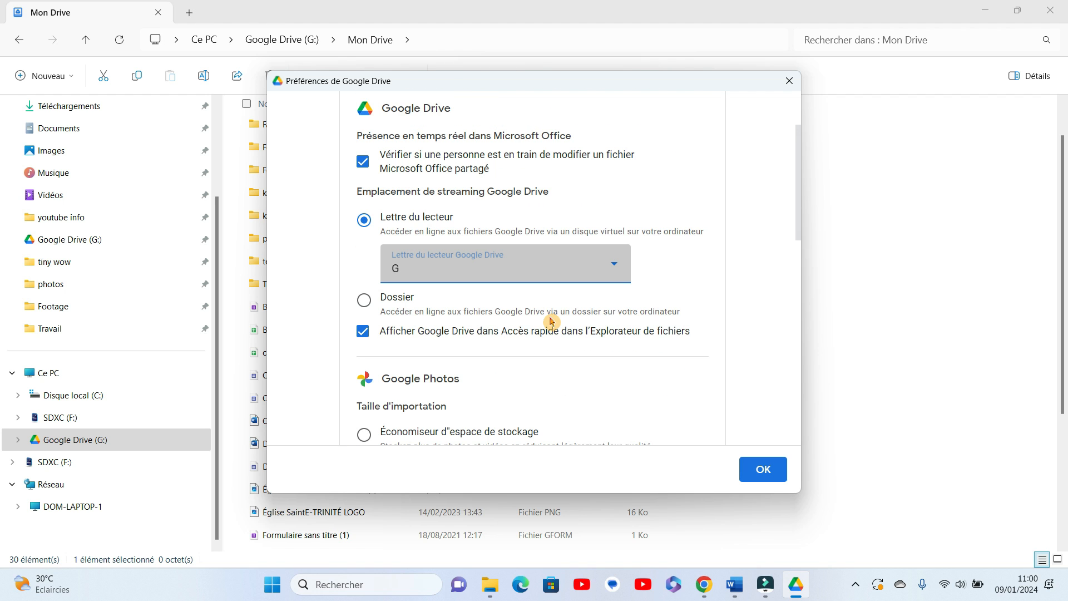
{"action": "scroll", "coordinate": [551, 321], "scroll_direction": "down", "scroll_amount": 5}
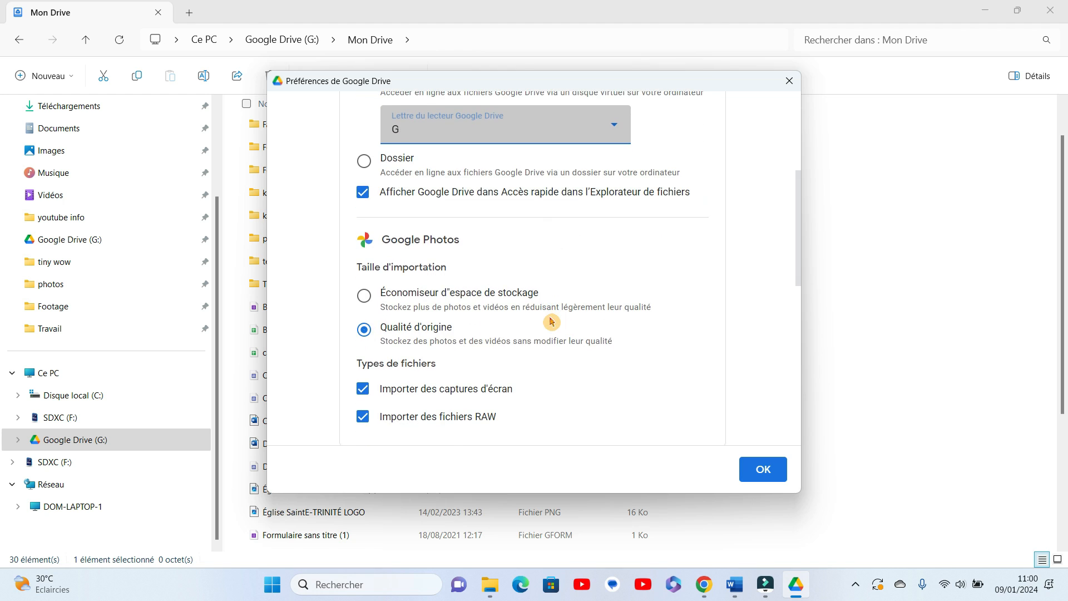
{"action": "left_click", "coordinate": [763, 469]}
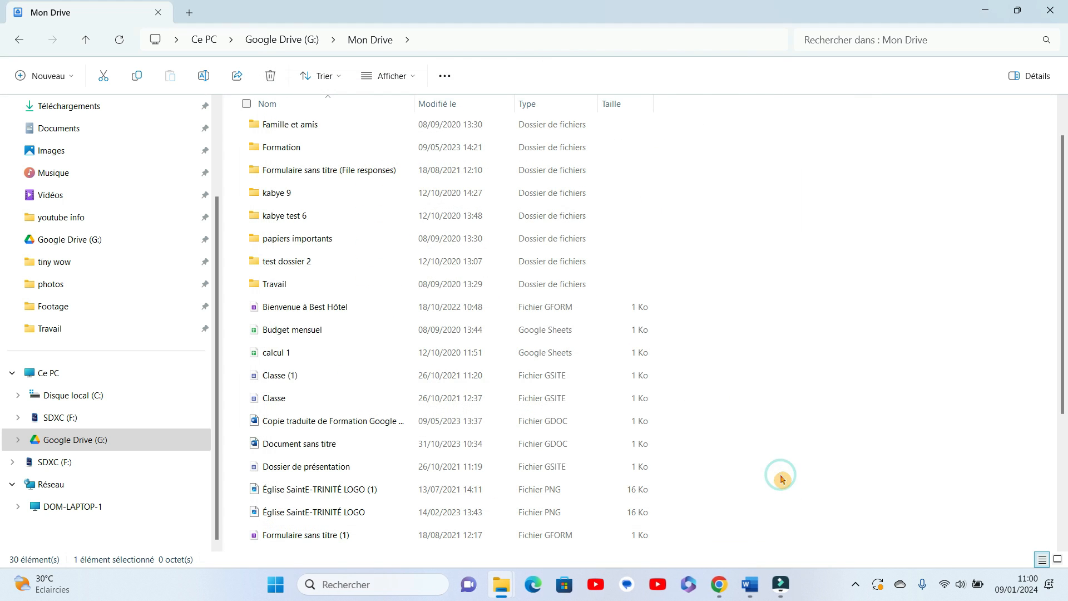
Step: Look through the Mon Drive files in File Explorer down to the teste drive document
{"action": "scroll", "coordinate": [453, 390], "scroll_direction": "up", "scroll_amount": 1}
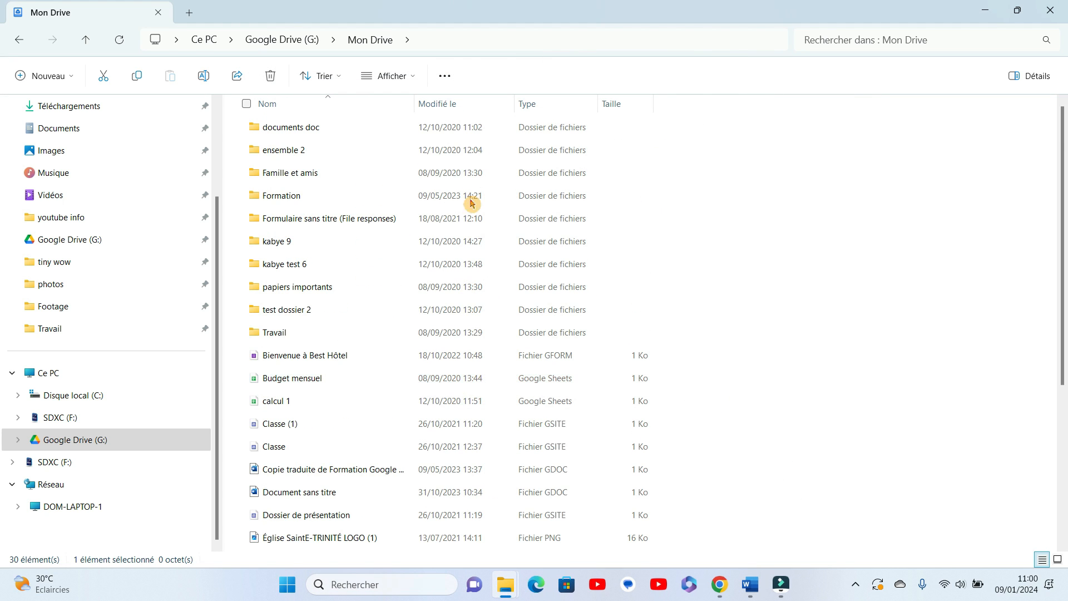
{"action": "scroll", "coordinate": [392, 222], "scroll_direction": "down", "scroll_amount": 3}
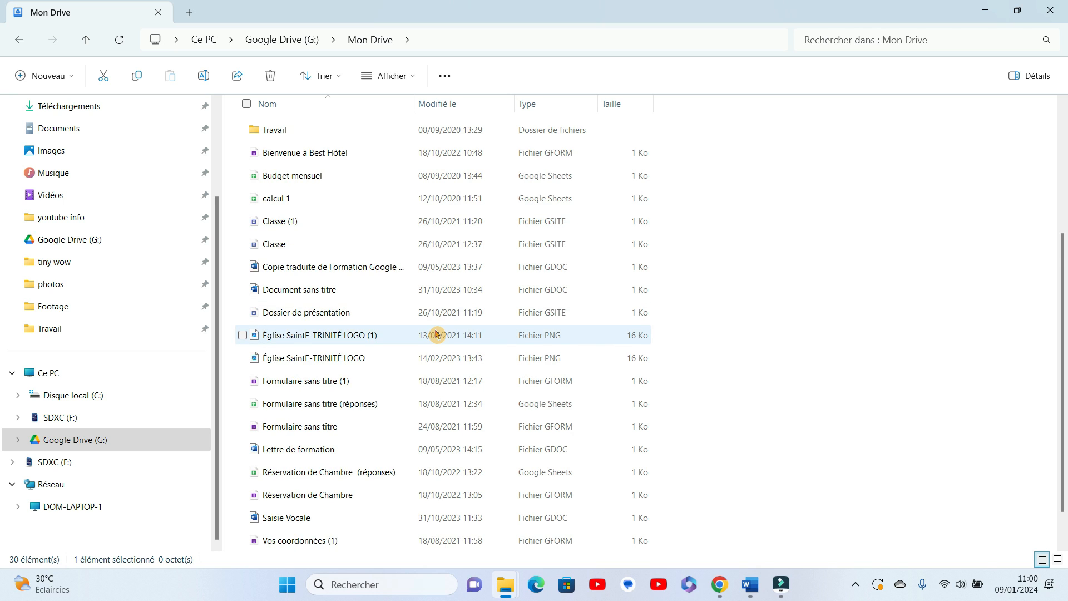
{"action": "scroll", "coordinate": [435, 333], "scroll_direction": "down", "scroll_amount": 1}
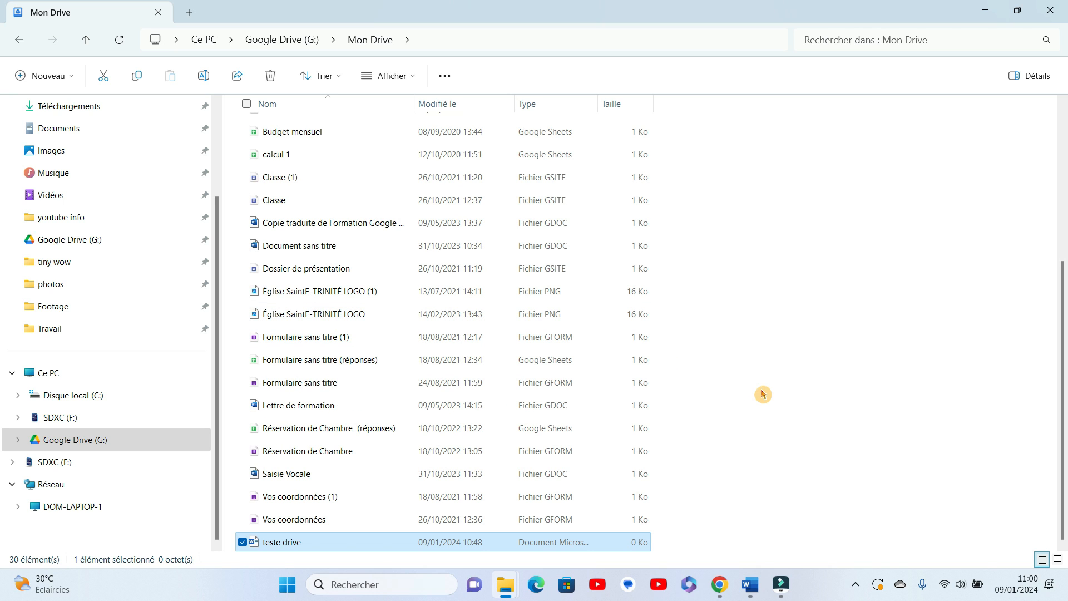
Step: Switch to Chrome and open the storage upgrade page from web Drive
{"action": "left_click", "coordinate": [719, 594]}
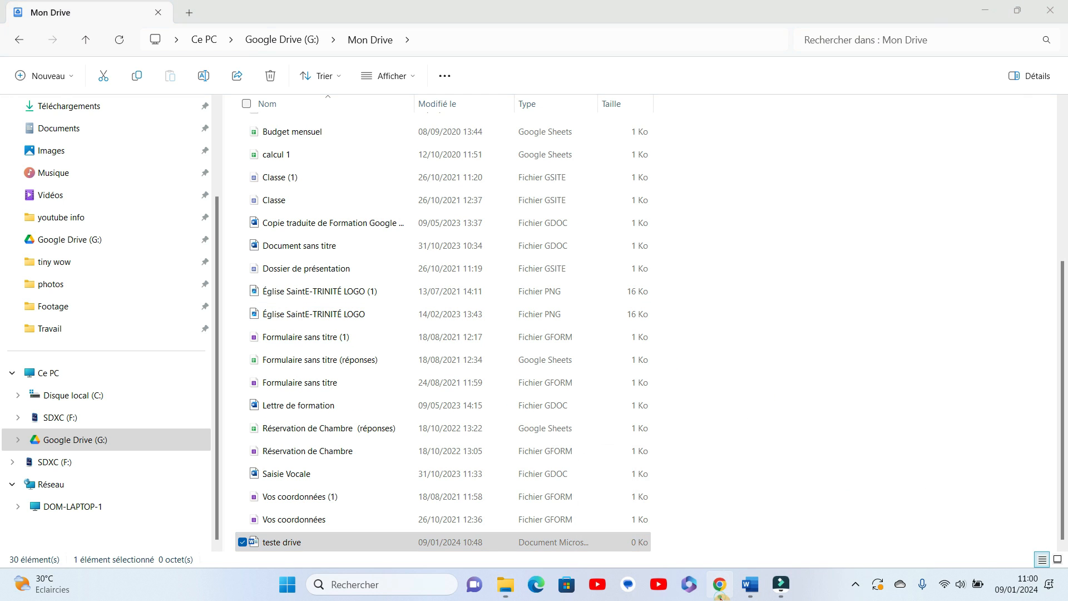
{"action": "scroll", "coordinate": [136, 312], "scroll_direction": "down", "scroll_amount": 2}
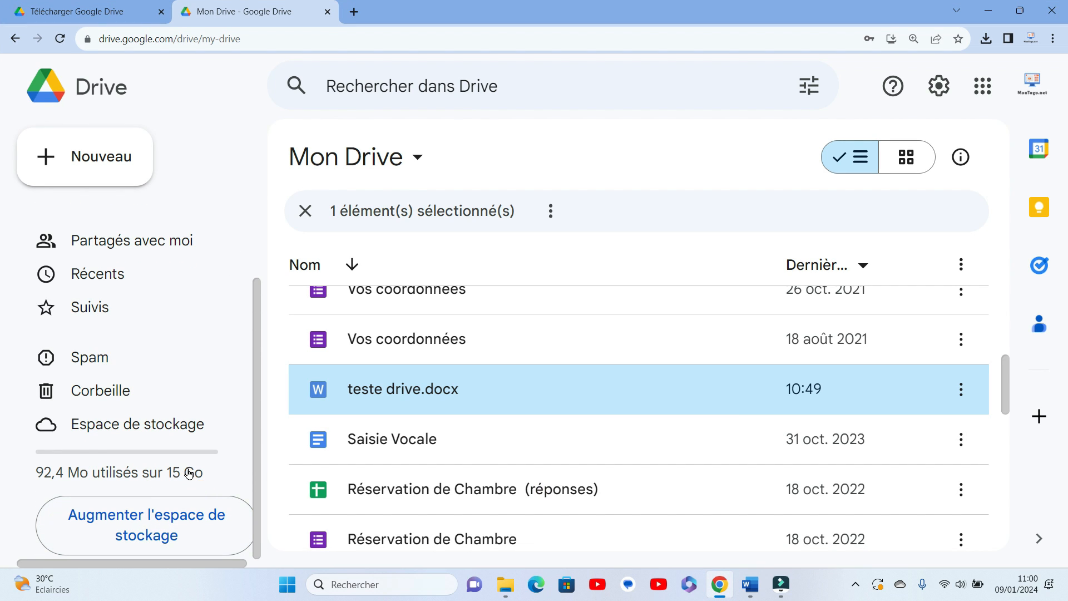
{"action": "left_click", "coordinate": [153, 520]}
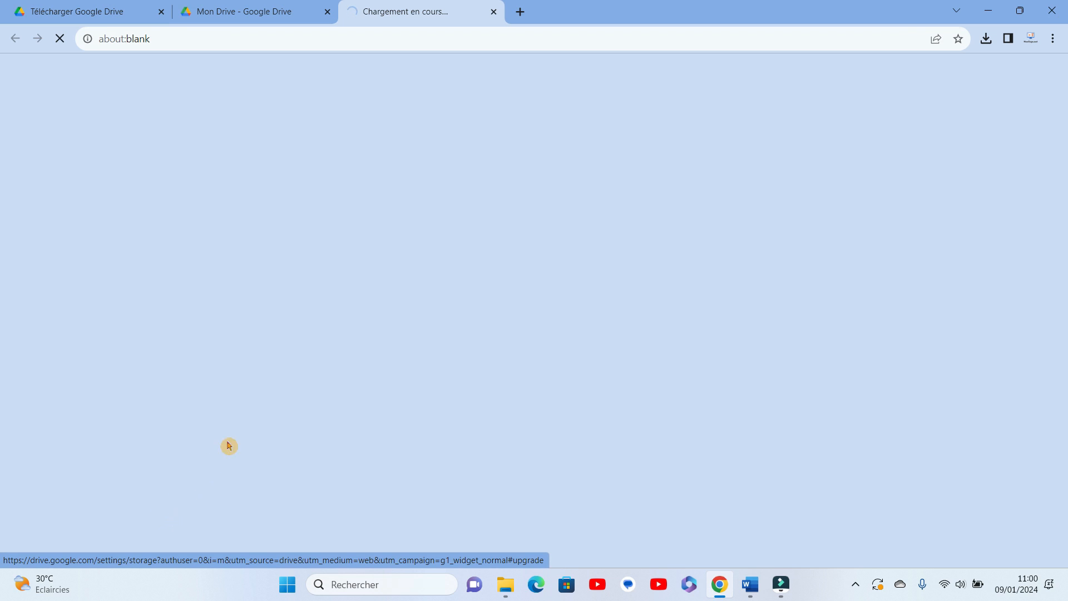